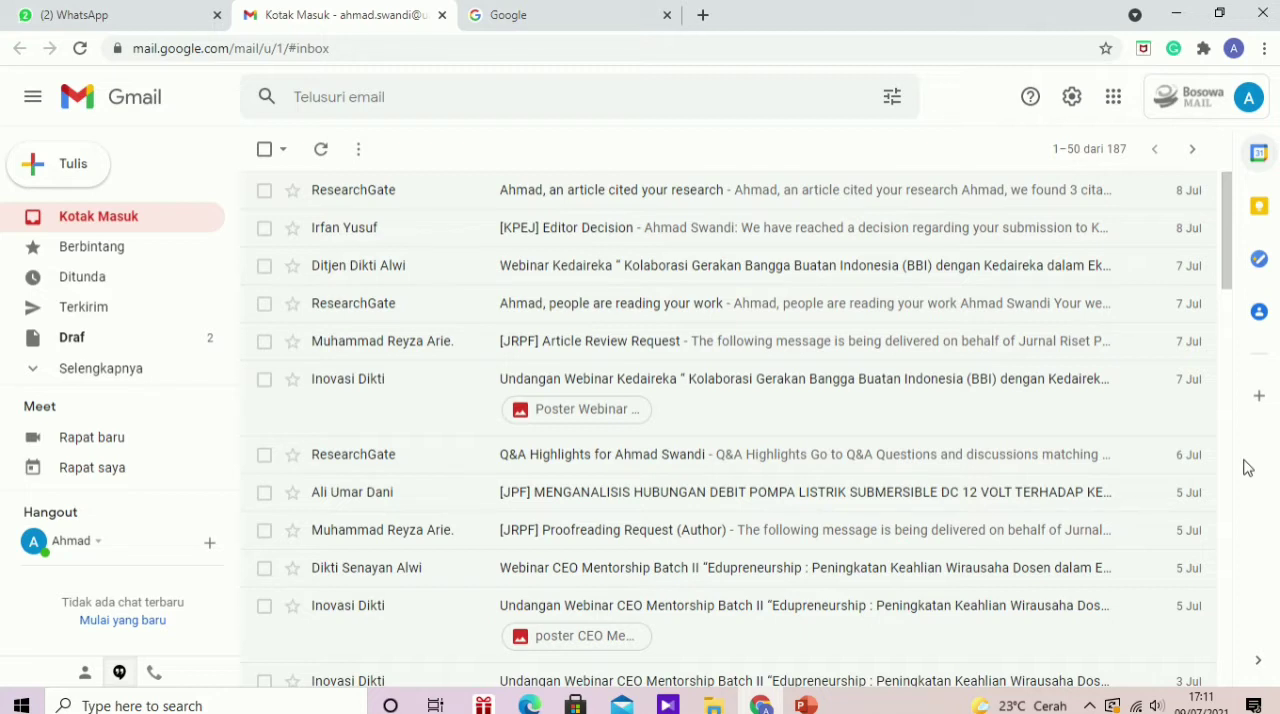
Step: Open the "[KPEJ] Editor Decision" email in the inbox to read the editor's decision on the submission
click(581, 238)
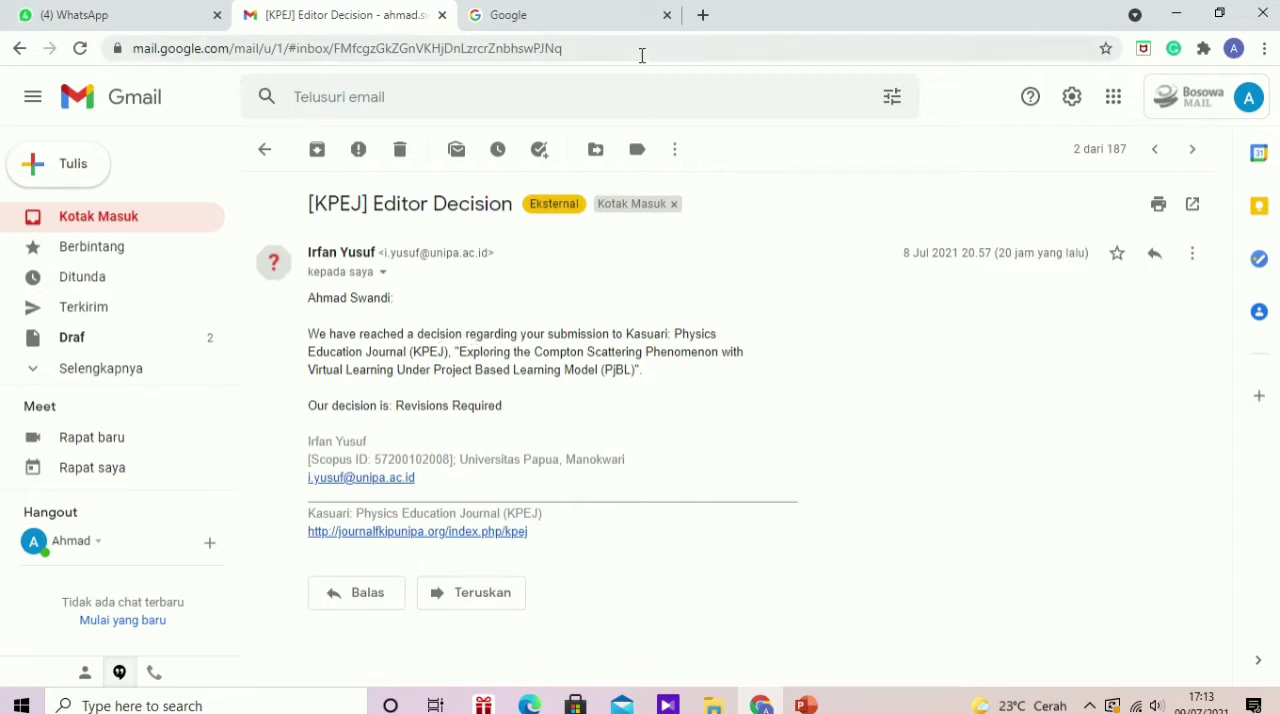
Step: Search Google for "Kasuari jurnal" and open the Kasuari: Physics Education Journal (KPEJ) website
click(586, 20)
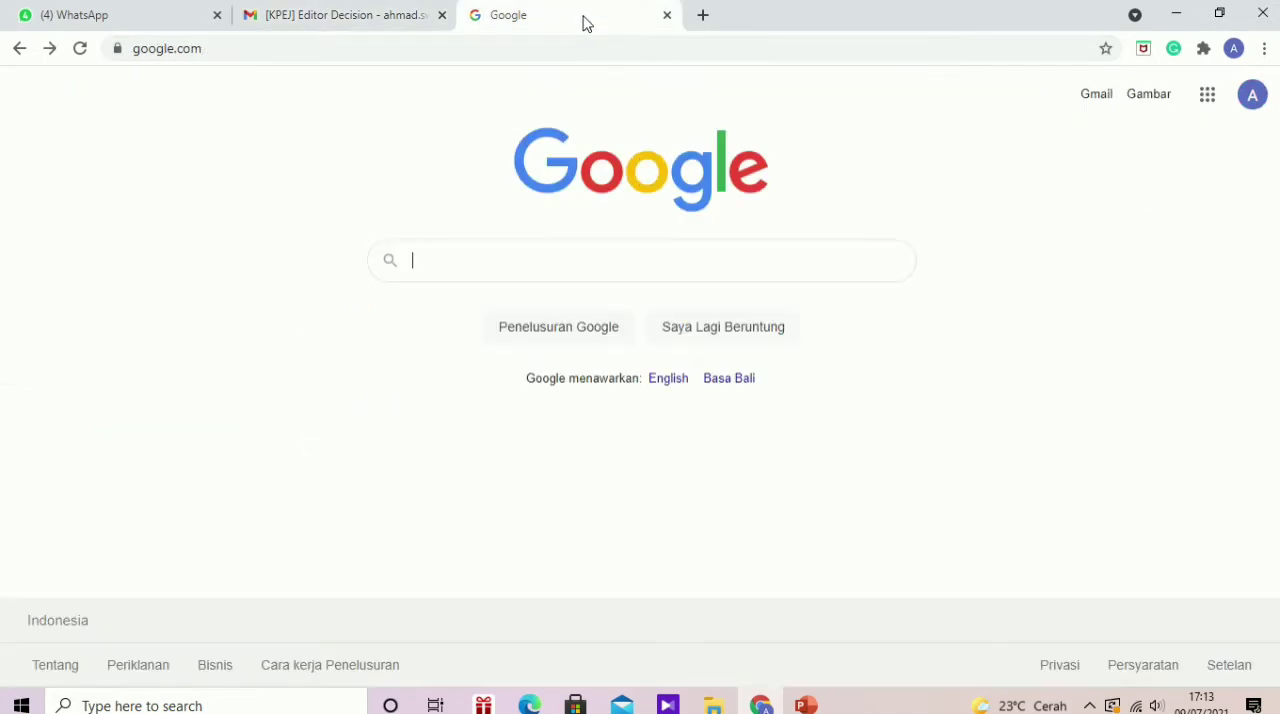
text(Kas)
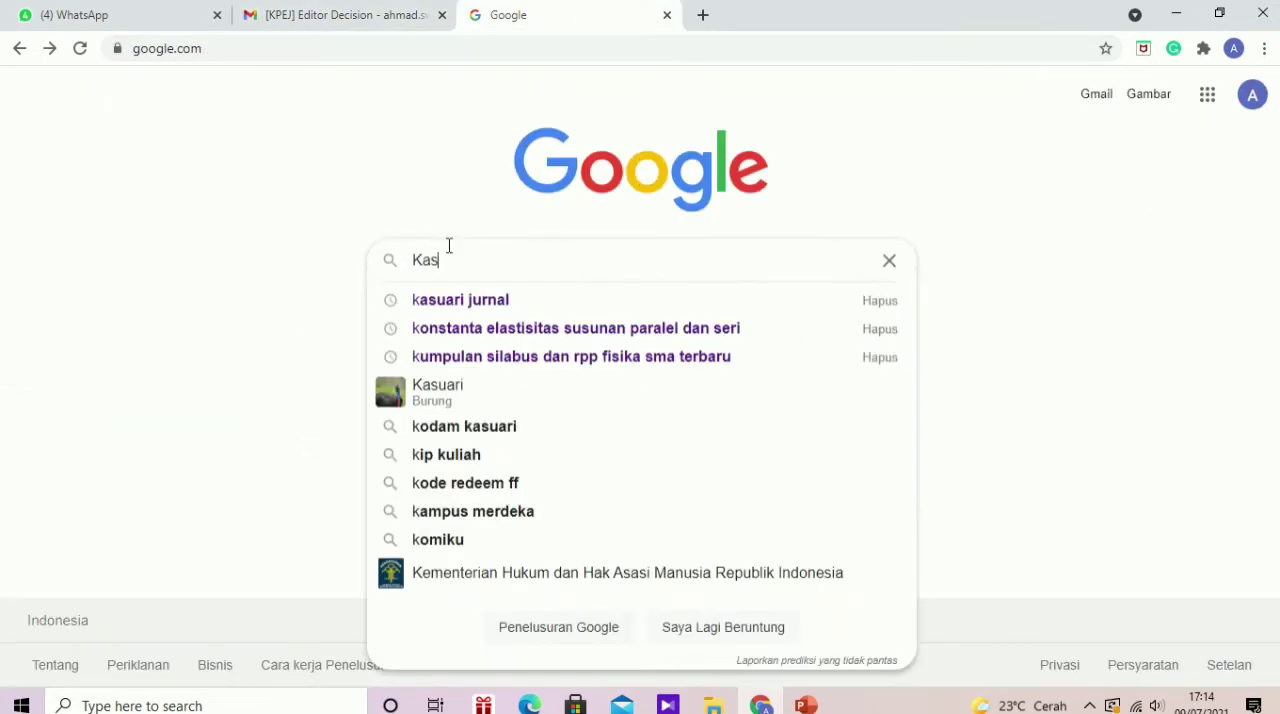
text(uari jurnal)
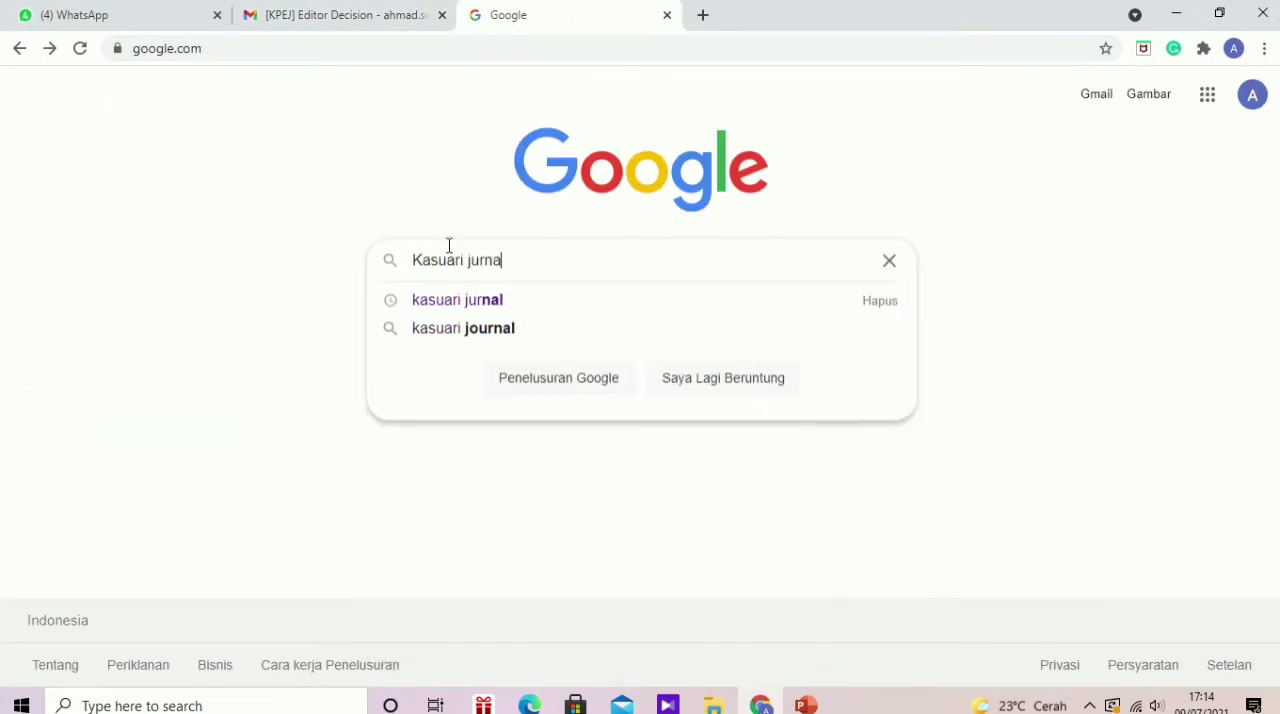
key(Return)
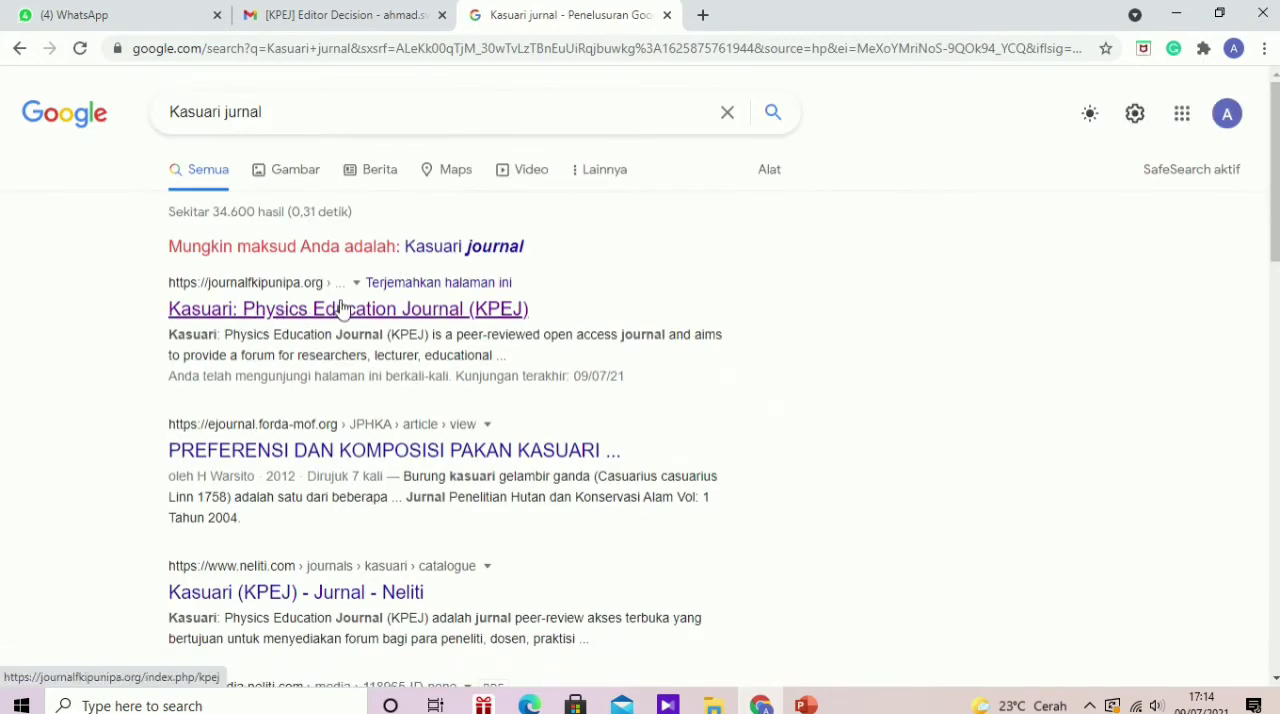
click(371, 310)
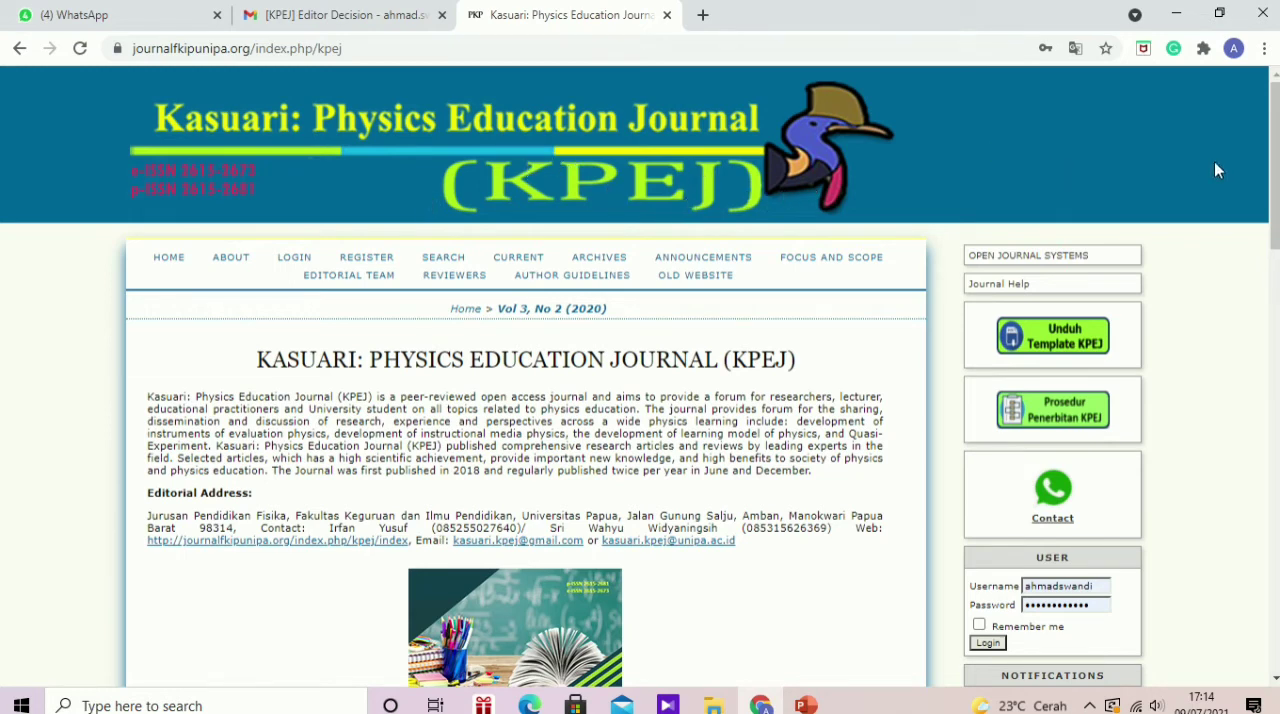
Step: Log in to the KPEJ journal site with the username and password already filled in
drag(1276, 176, 1277, 242)
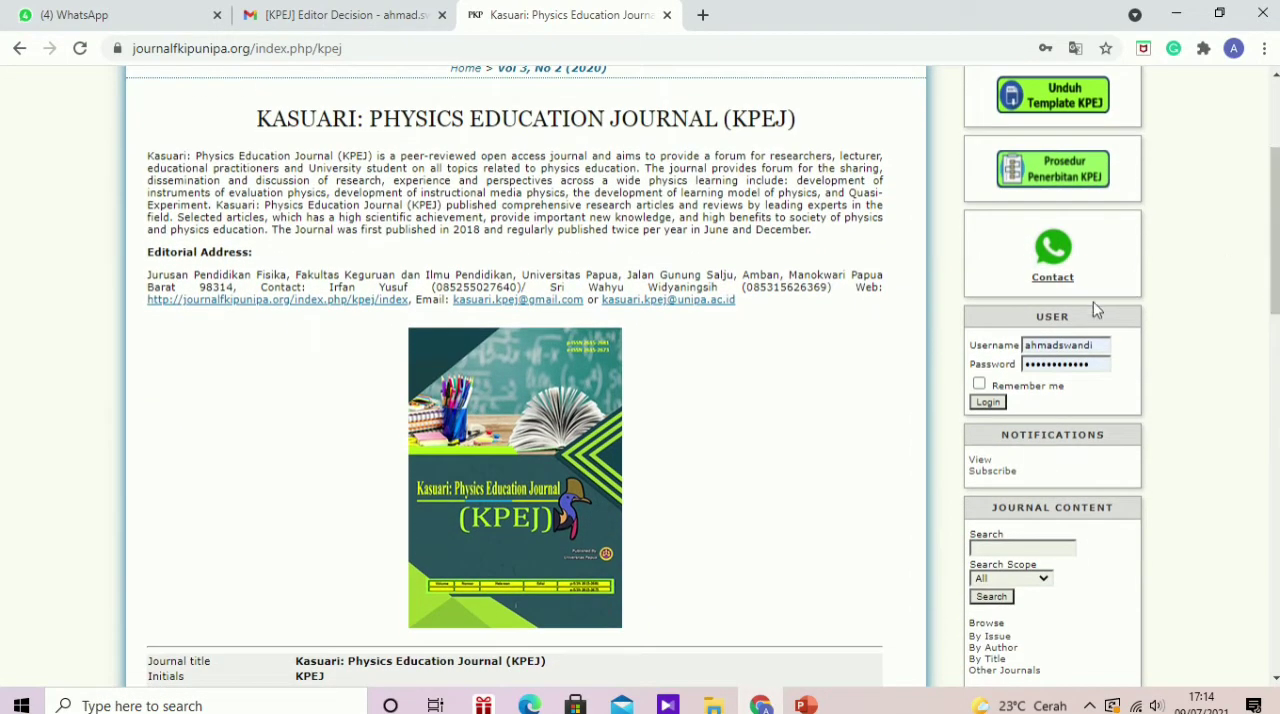
click(988, 402)
click(989, 403)
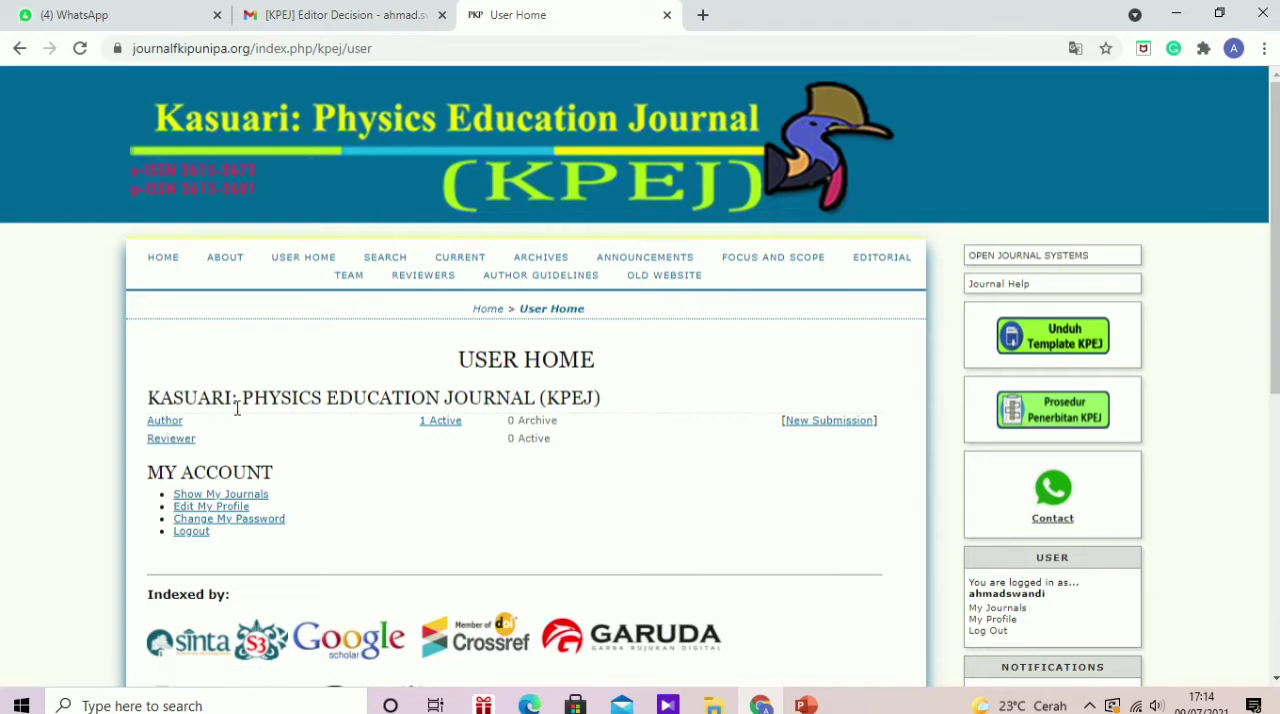
Step: Open the list of active submissions for the Author role on the User Home page
drag(187, 422, 155, 427)
click(287, 437)
click(289, 422)
drag(420, 424, 462, 424)
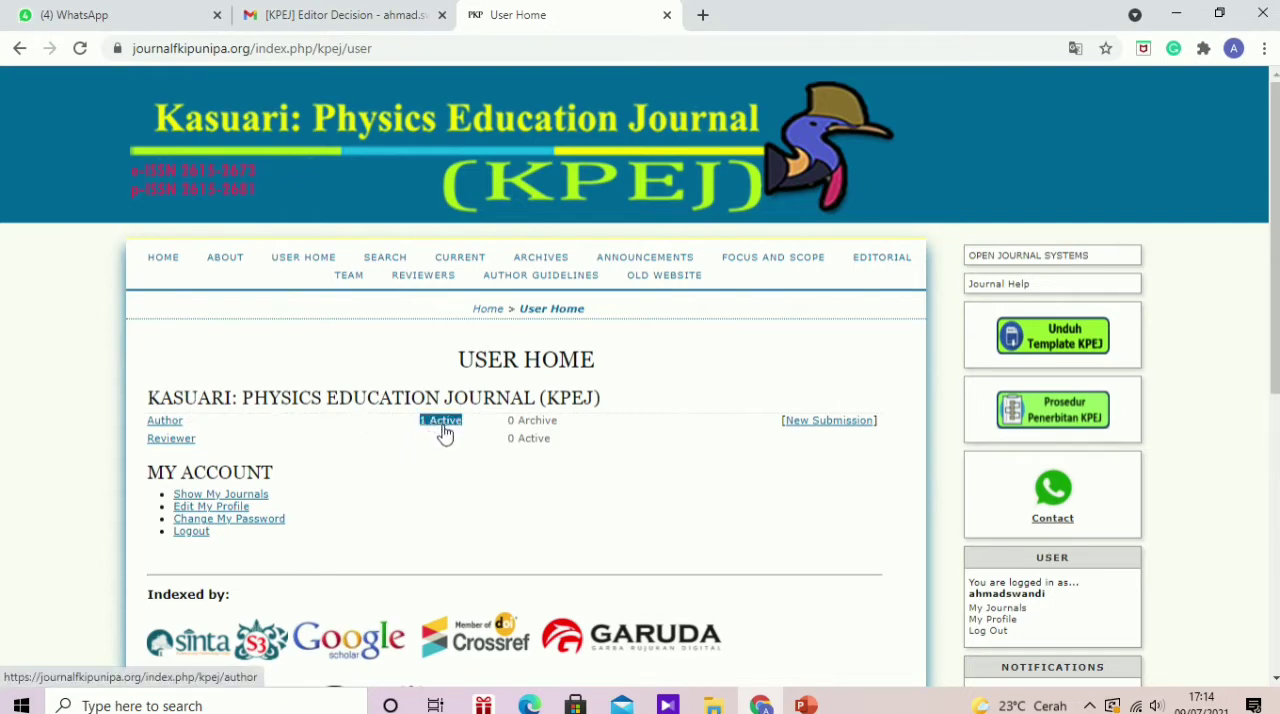
click(468, 431)
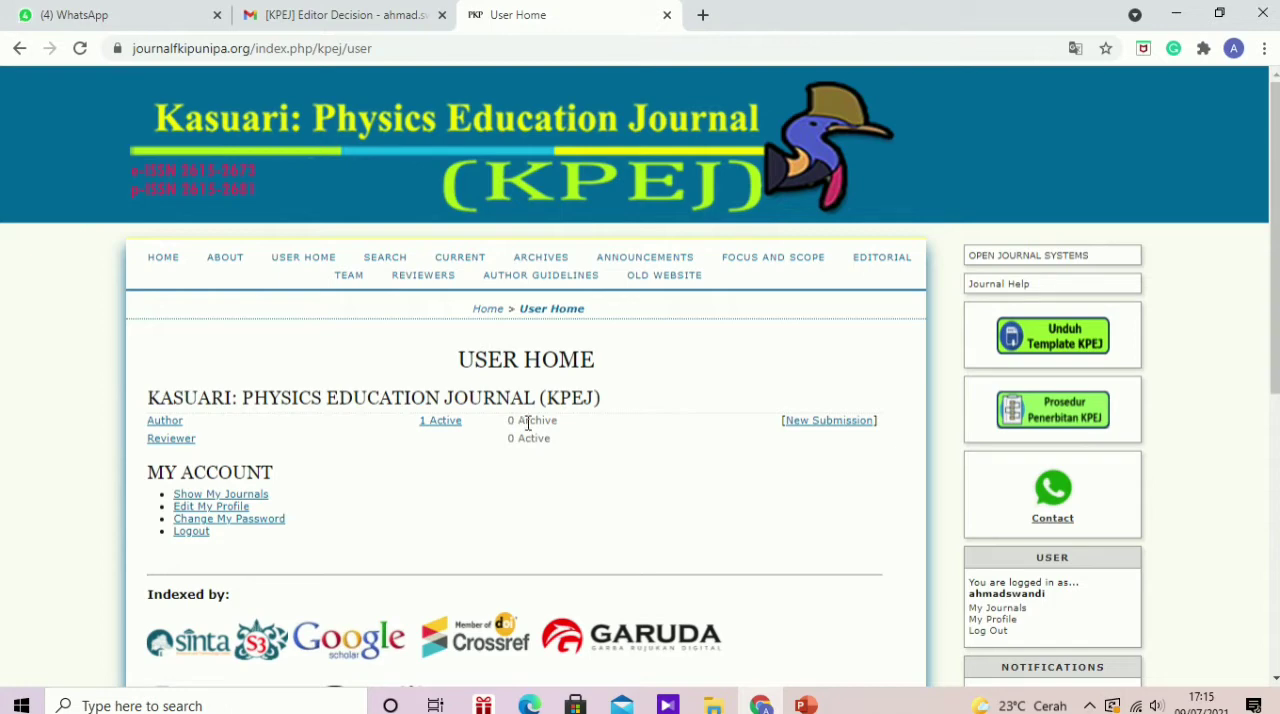
click(435, 425)
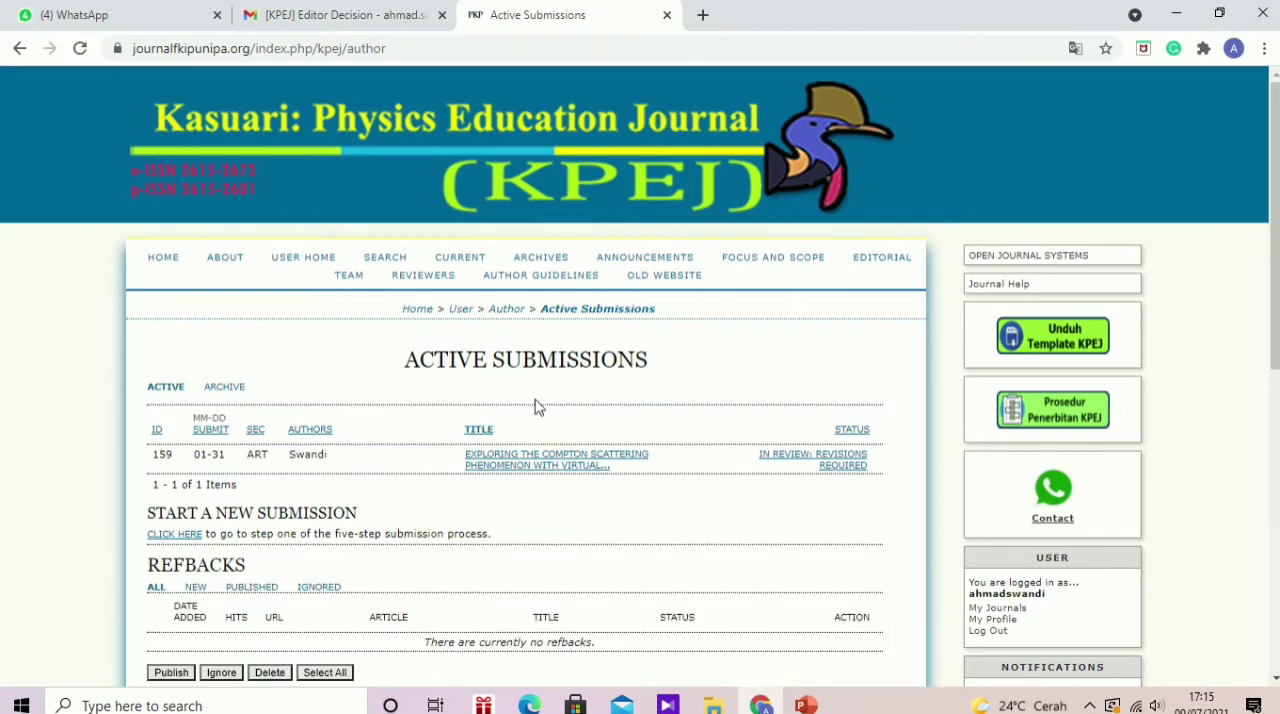
Step: Open the review page of the Compton scattering article through its "In Review: Revisions Required" status
triple_click(495, 465)
click(466, 441)
drag(534, 454, 600, 464)
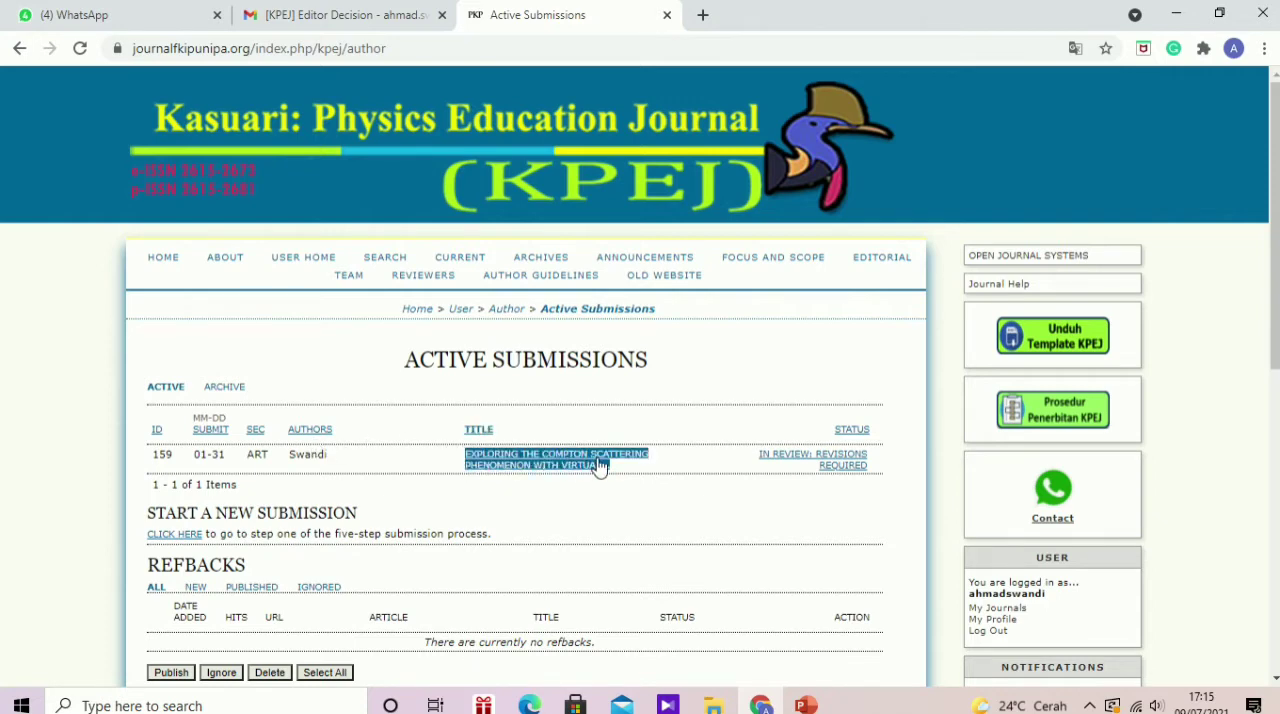
click(758, 440)
triple_click(826, 470)
click(820, 466)
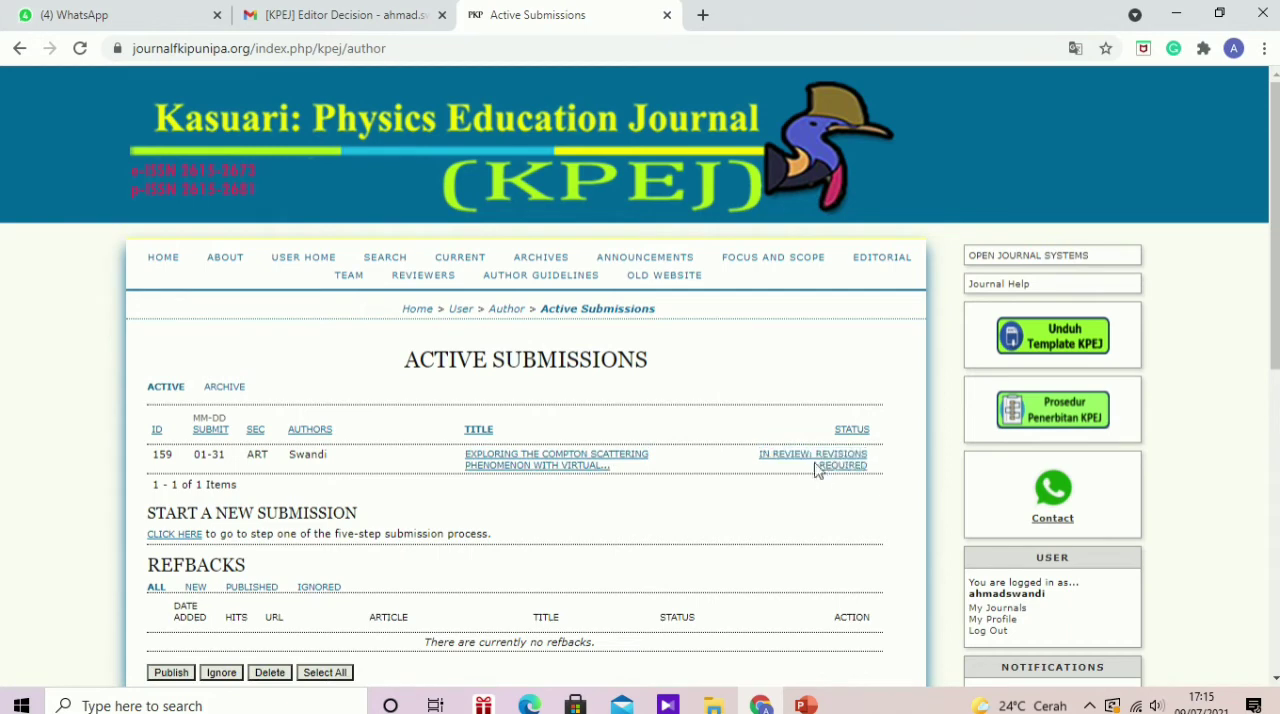
triple_click(820, 466)
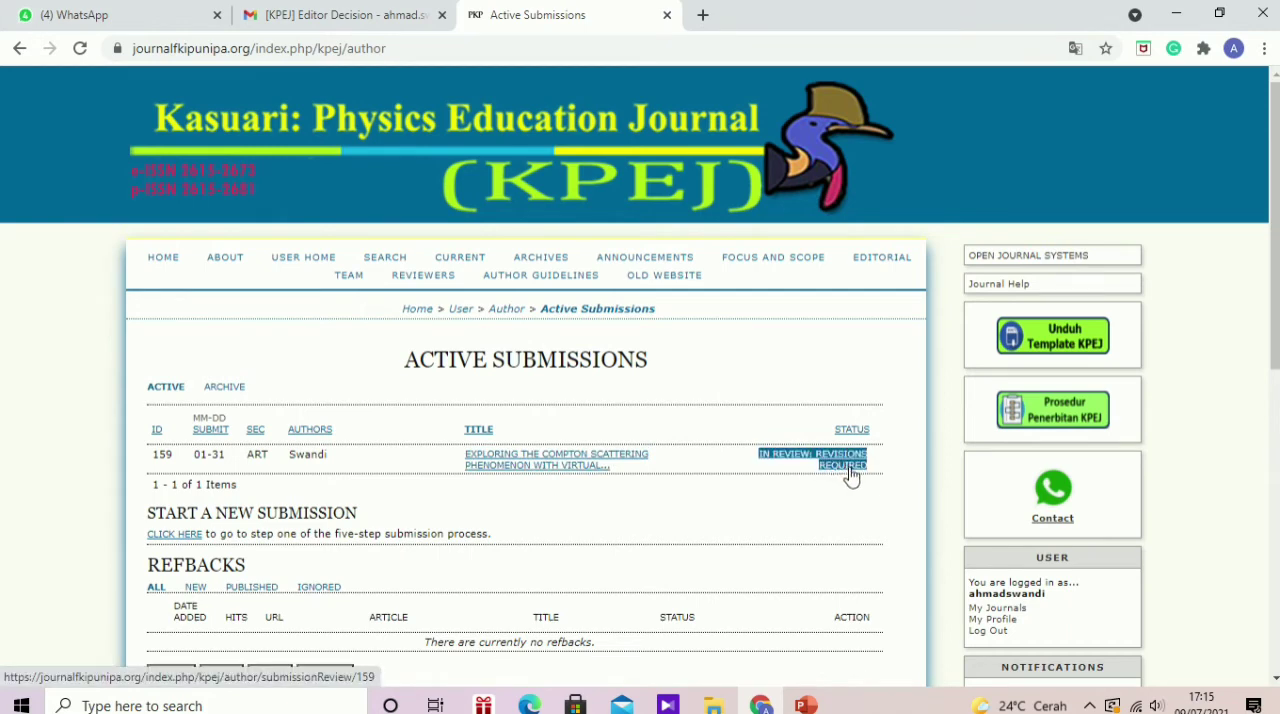
click(846, 450)
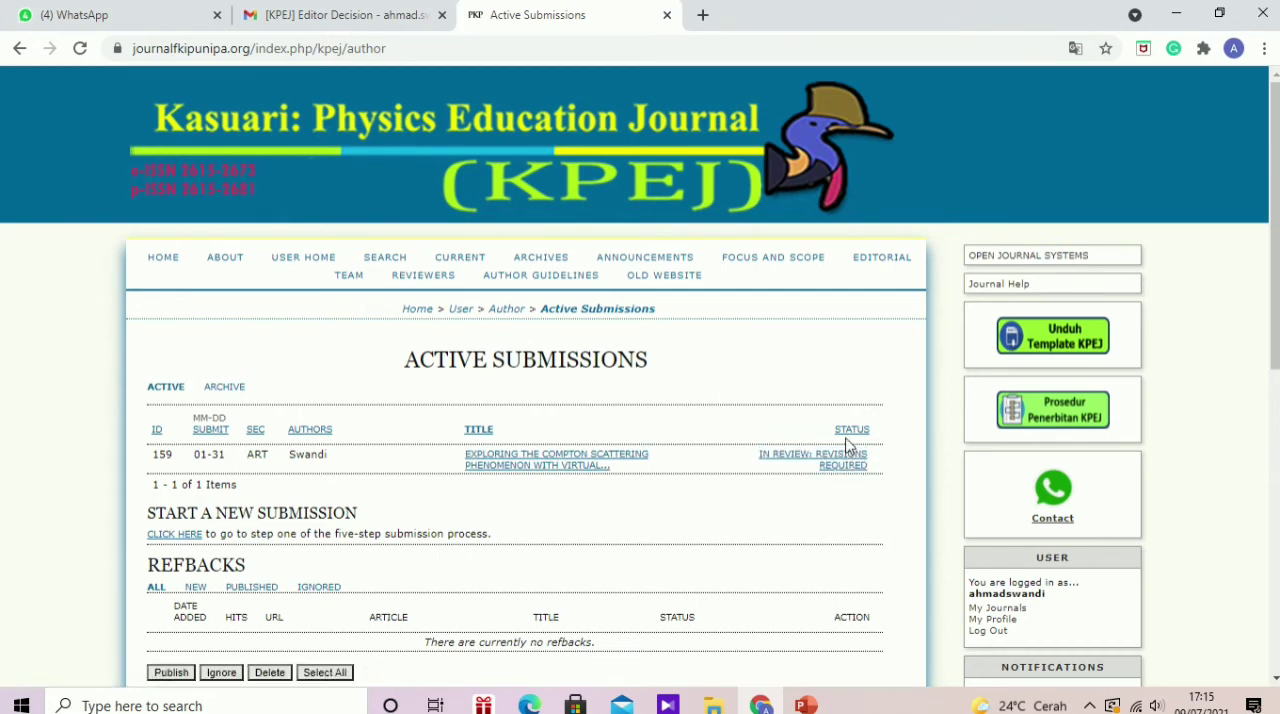
click(846, 440)
drag(846, 443, 851, 460)
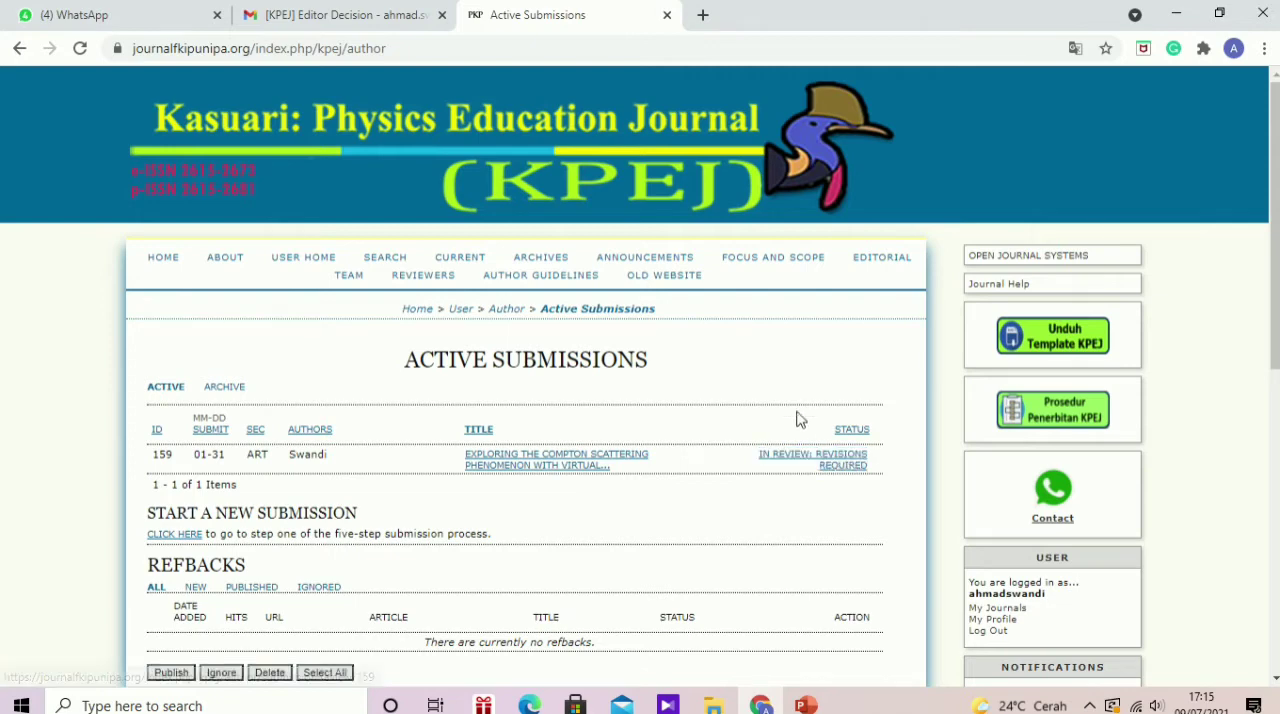
click(820, 460)
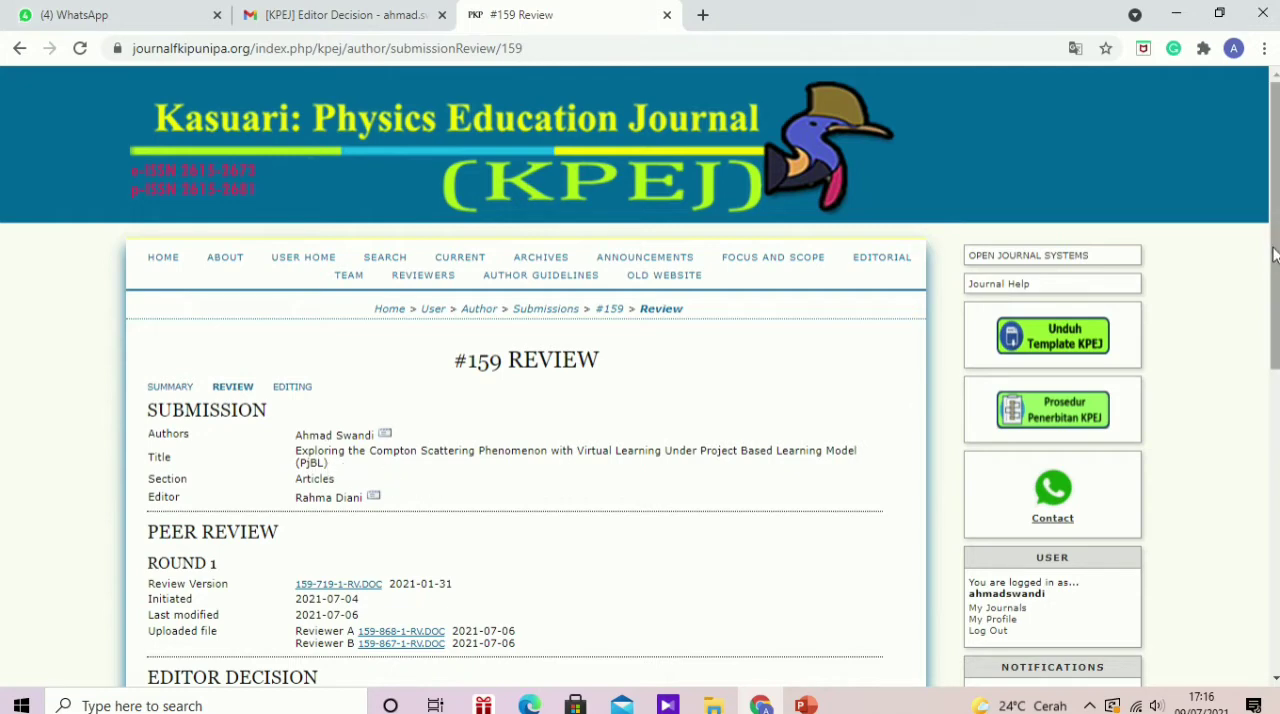
Step: Download the files uploaded by Reviewer A and Reviewer B, 159-868-1-RV.DOC and 159-867-1-RV.DOC
drag(1273, 250, 1273, 369)
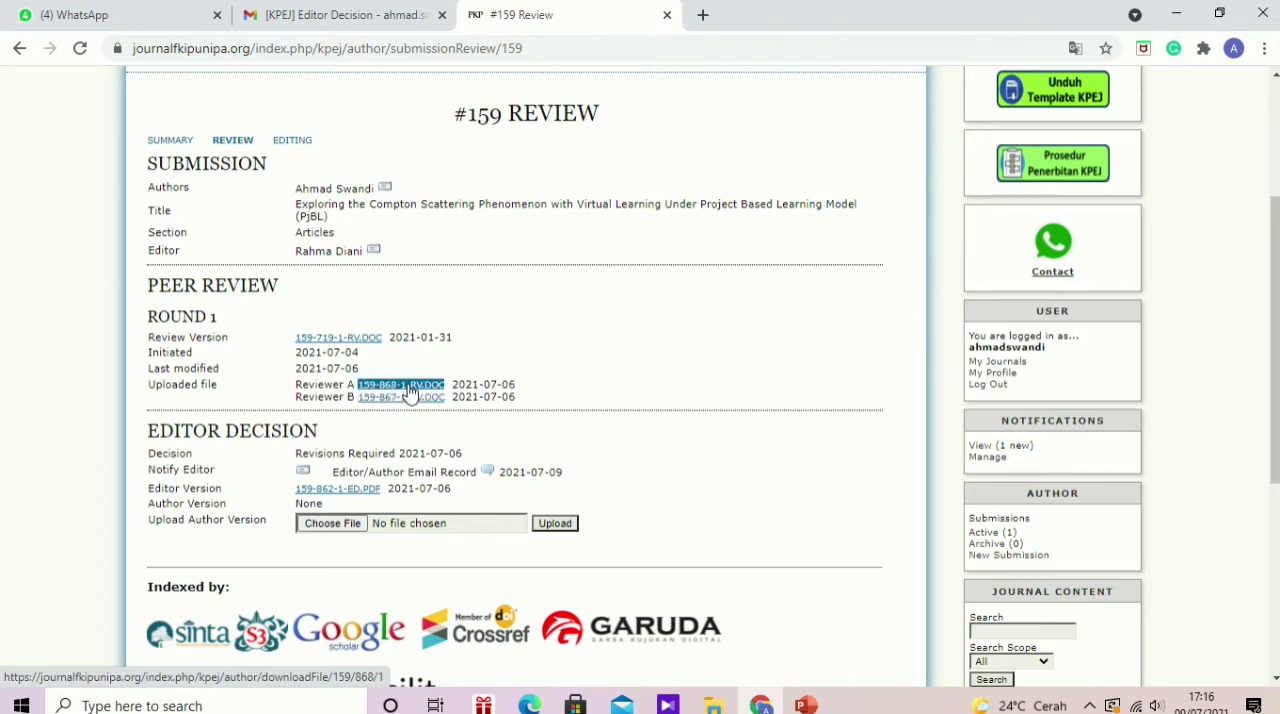
click(410, 388)
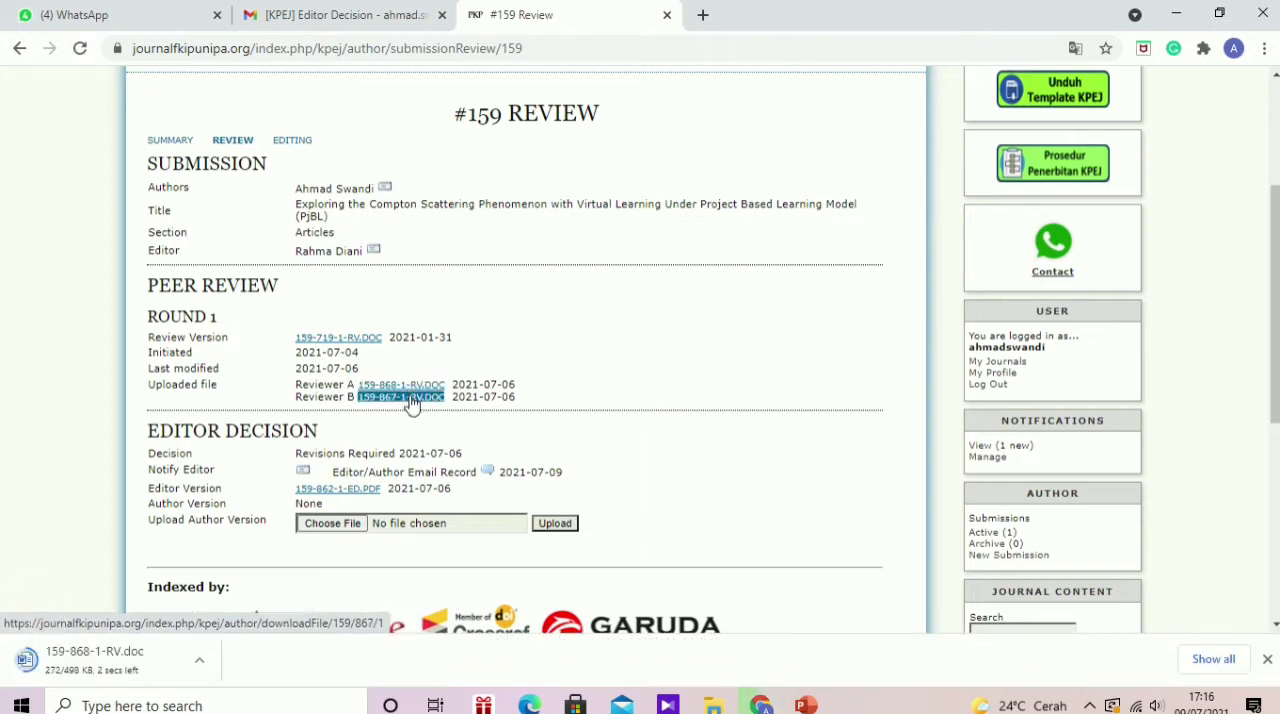
click(405, 397)
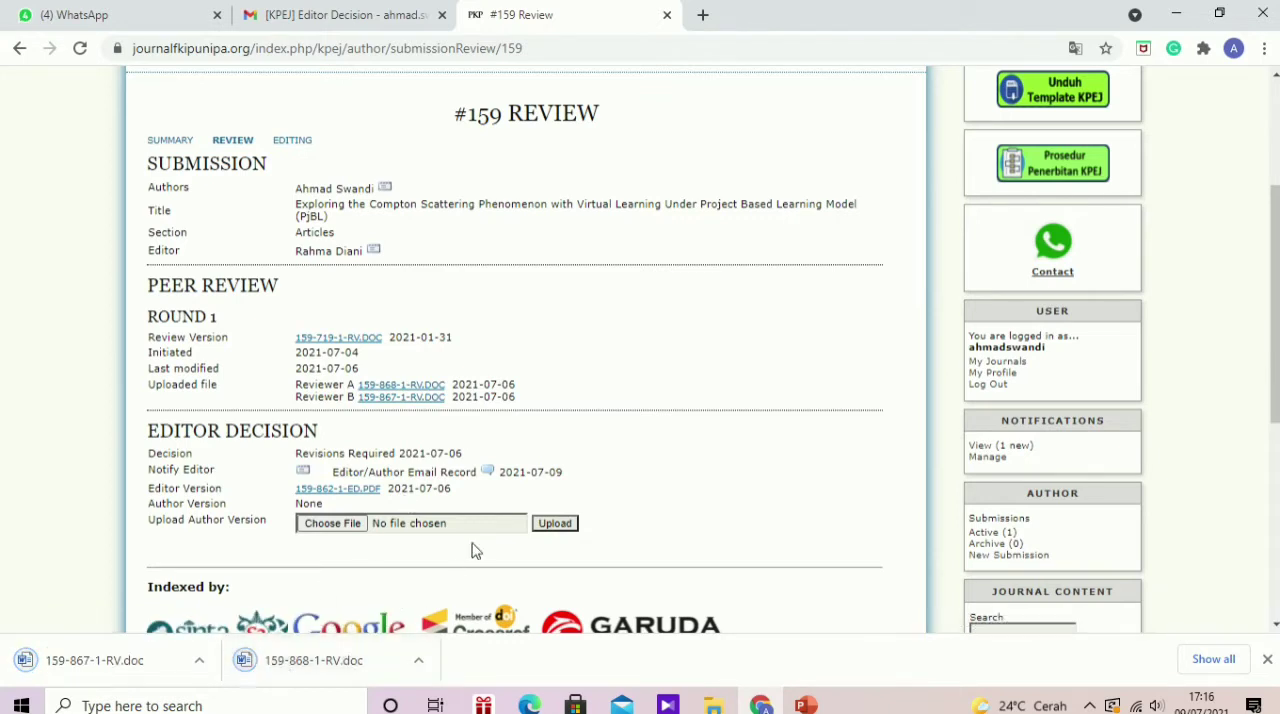
Step: Open both downloaded reviewer documents in Word and dismiss the product activation prompt over 159-867-1-RV
click(310, 662)
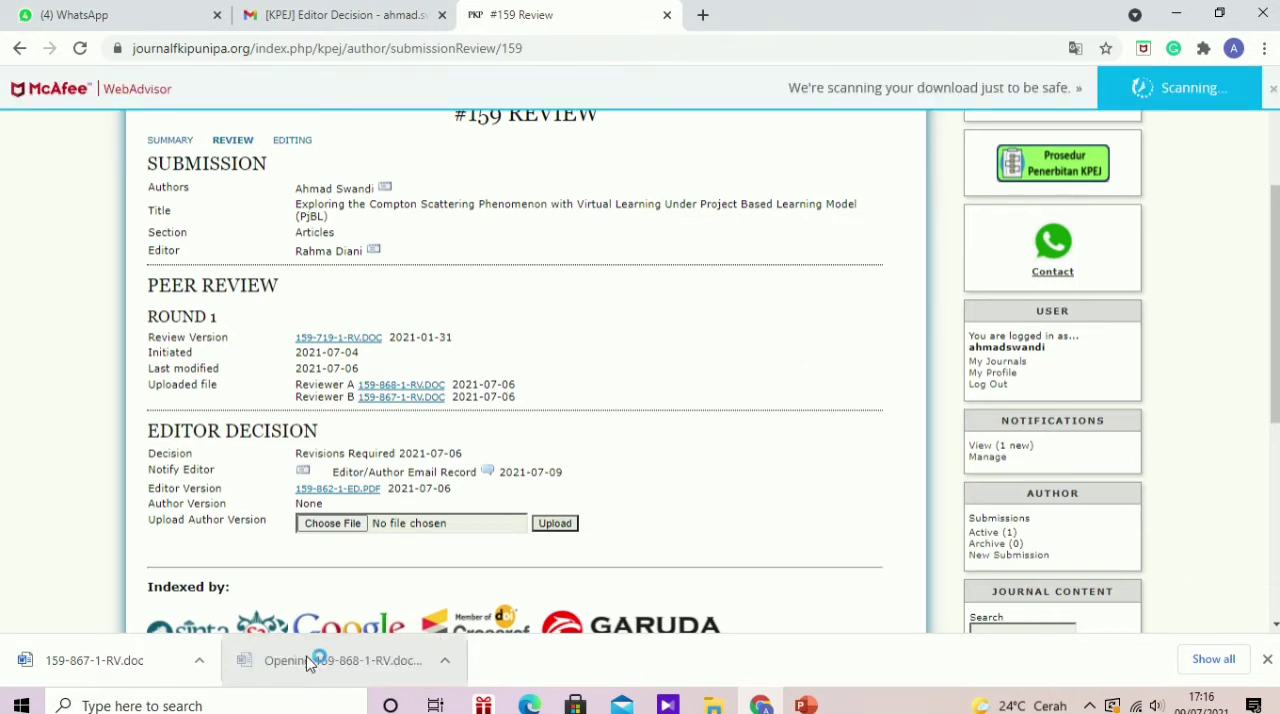
click(124, 662)
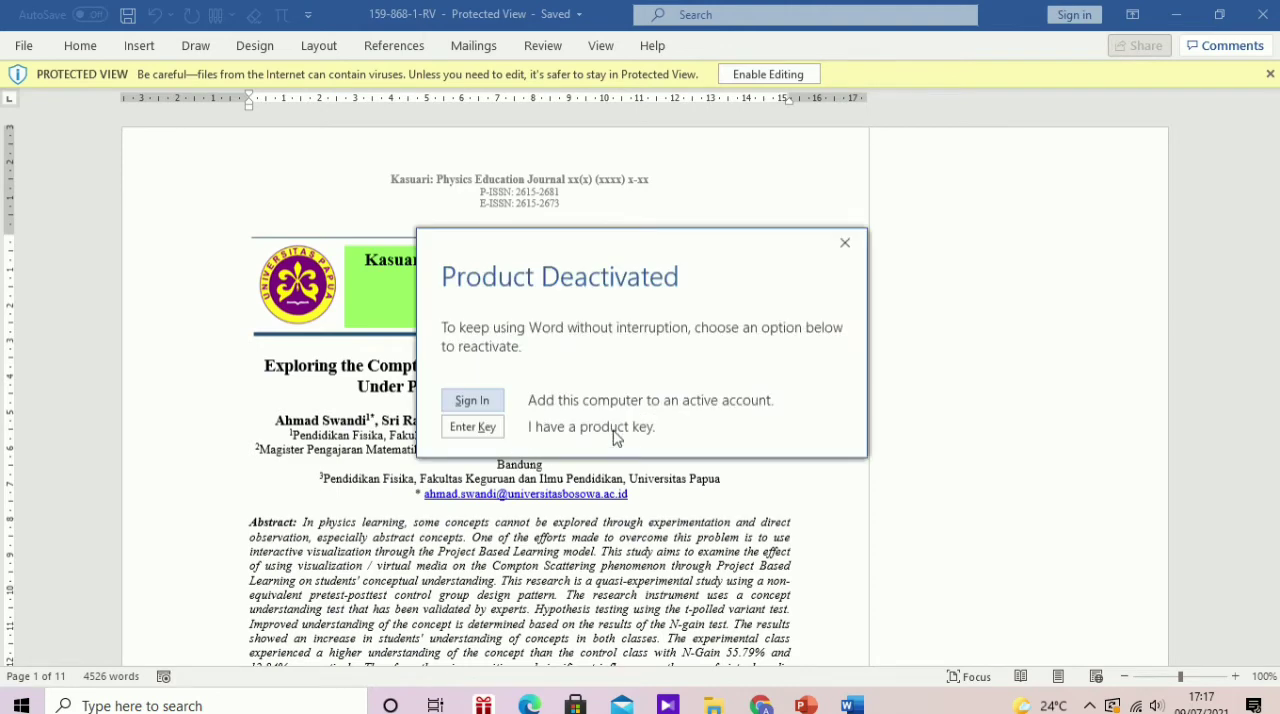
click(845, 243)
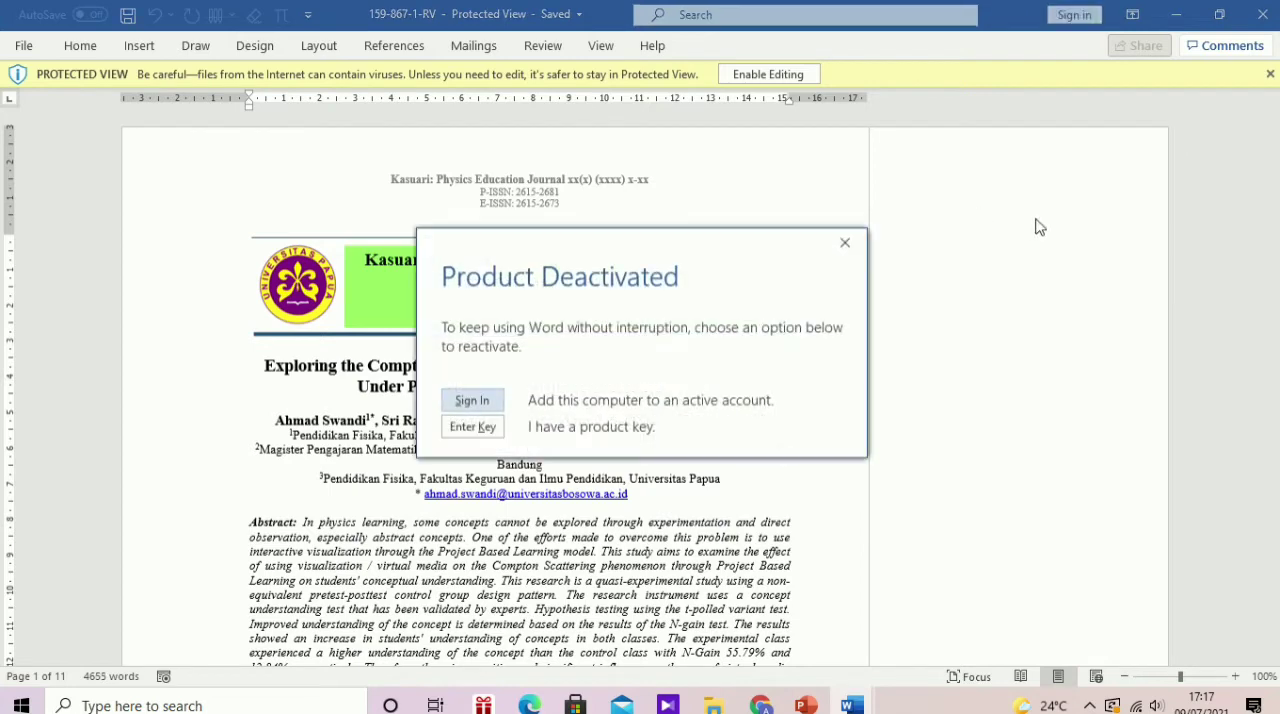
click(846, 243)
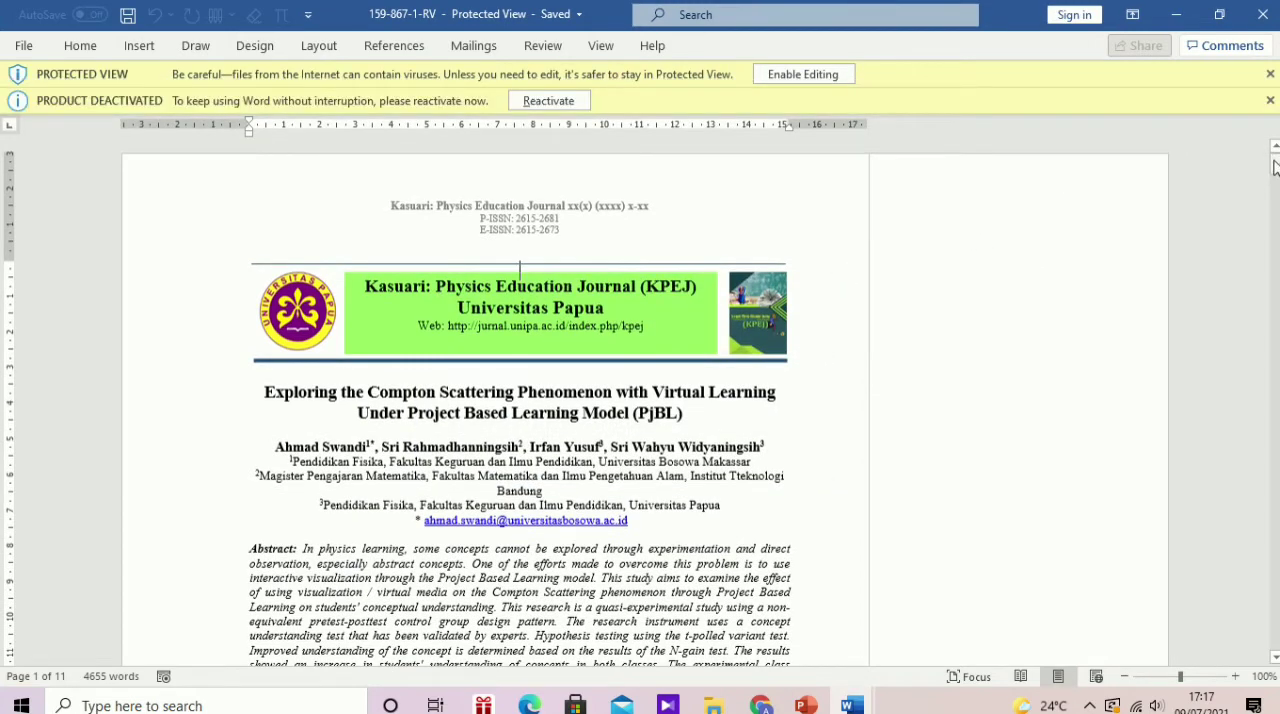
Step: Examine the reviewer comments in 159-867-1-RV from the abstract through the Metode Penelitian section, and return to the abstract
mouse_move(1274, 166)
mouse_down()
mouse_move(1275, 209)
mouse_move(1275, 160)
mouse_move(1275, 190)
mouse_up()
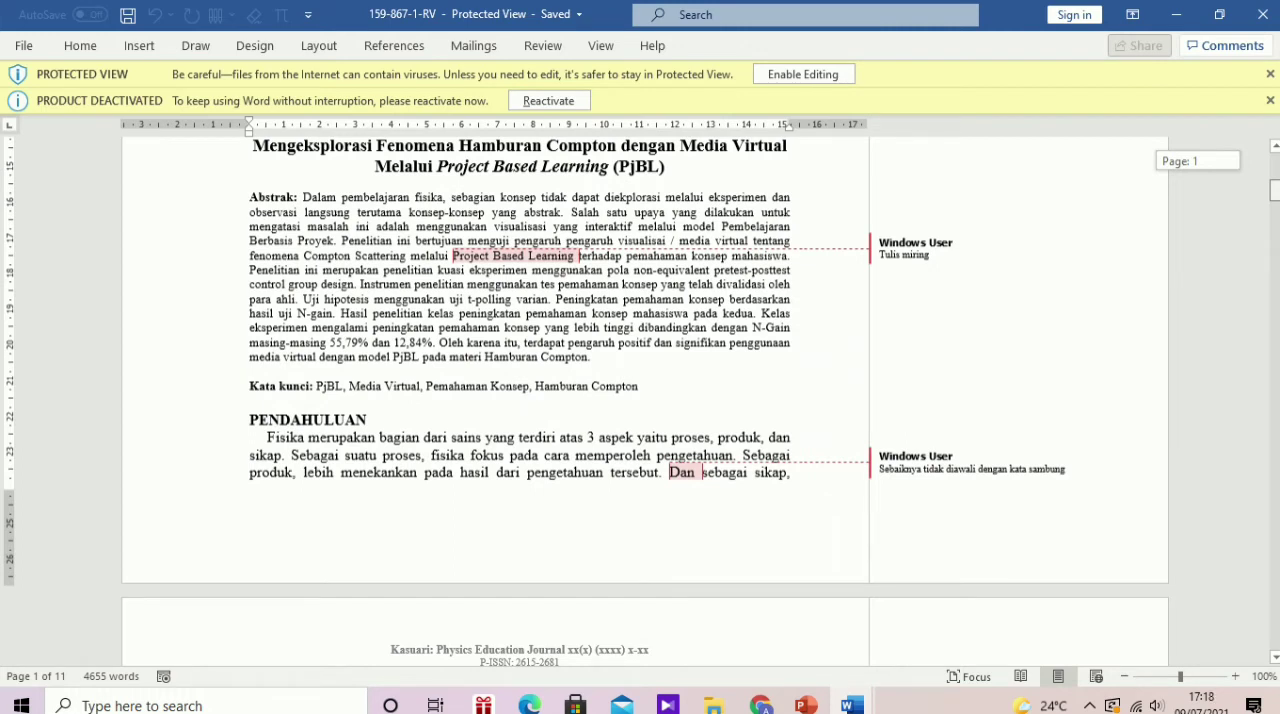
drag(1275, 190, 1275, 232)
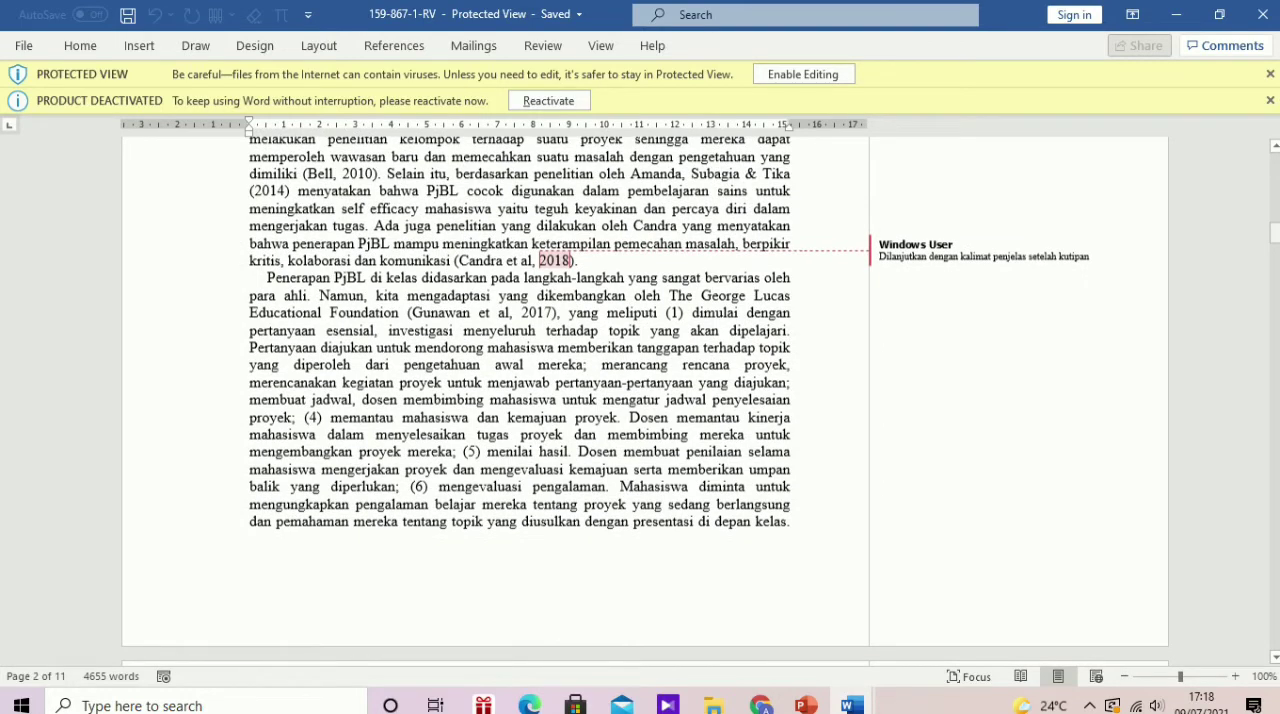
drag(1275, 232, 1273, 308)
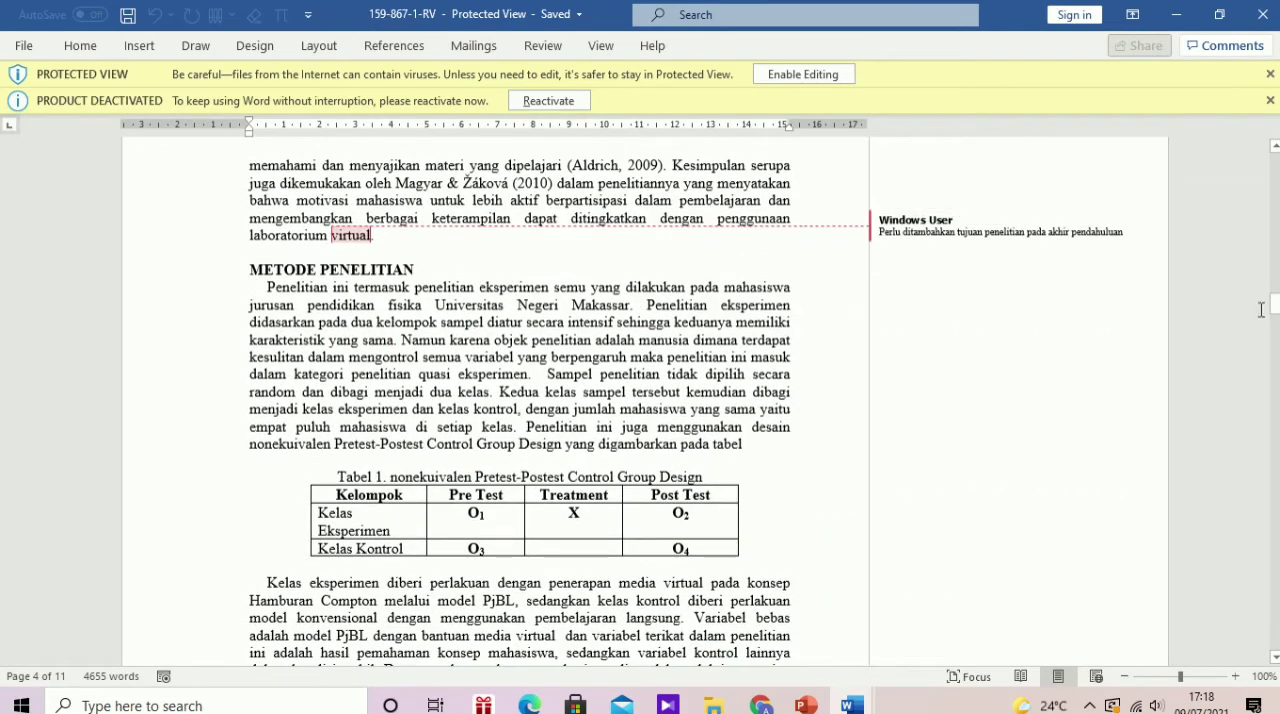
drag(1277, 308, 1275, 179)
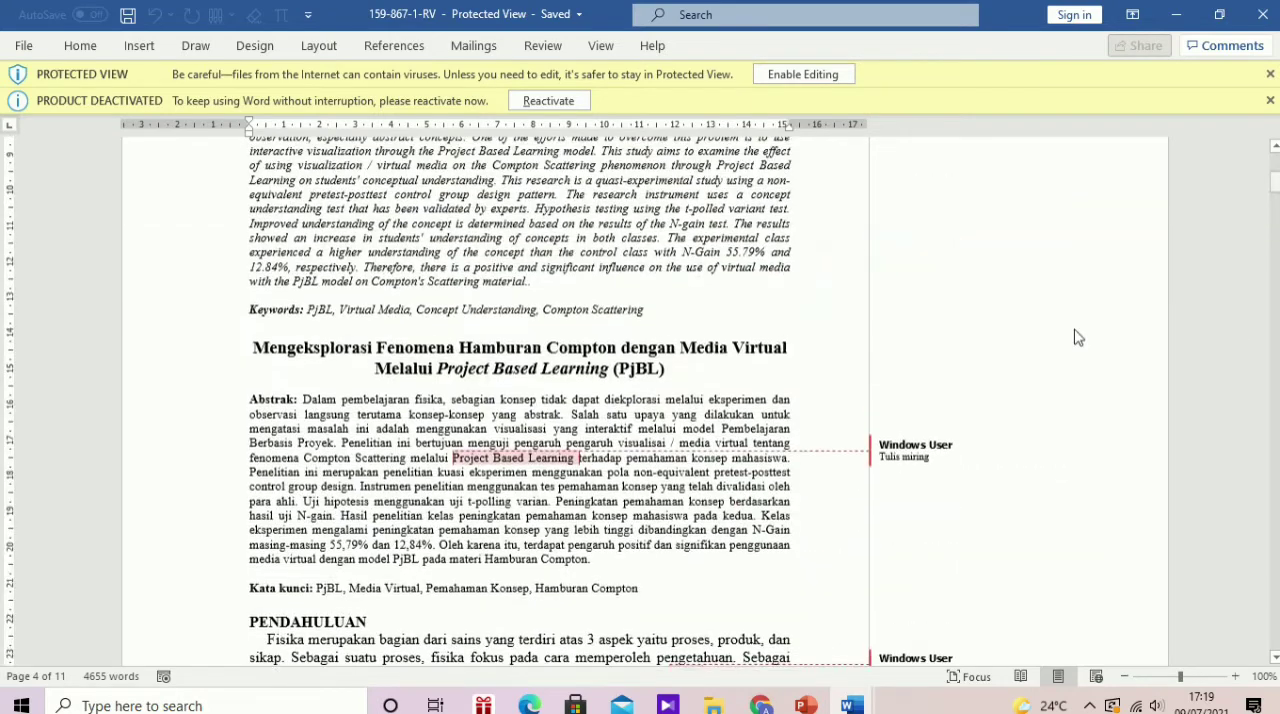
Step: Switch to the 159-868-1-RV document and dismiss its product activation prompt
click(848, 705)
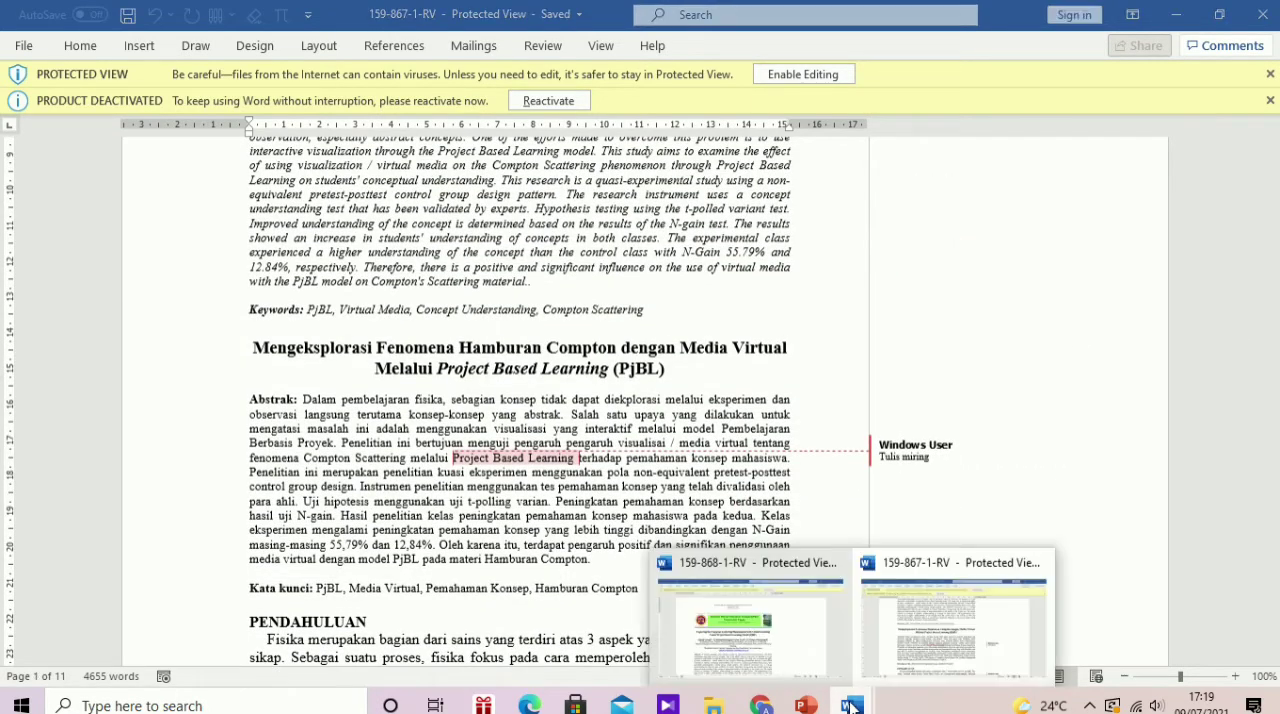
click(935, 633)
mouse_move(852, 706)
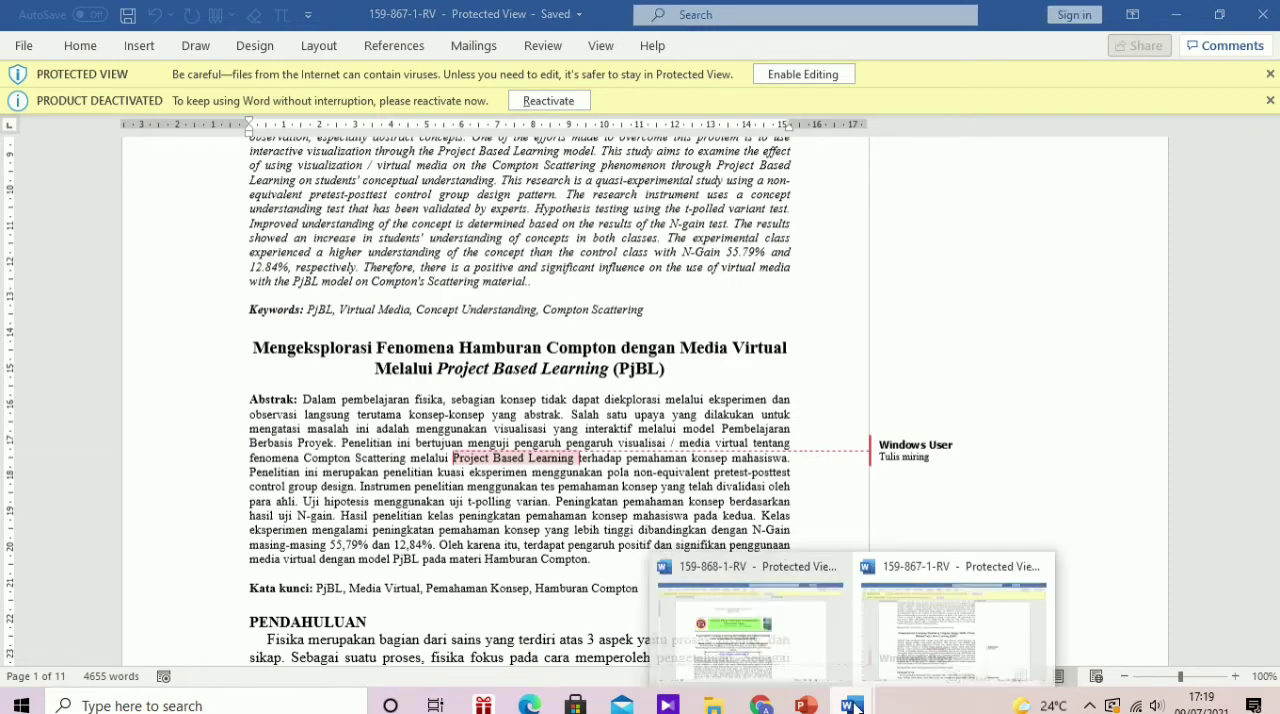
click(770, 625)
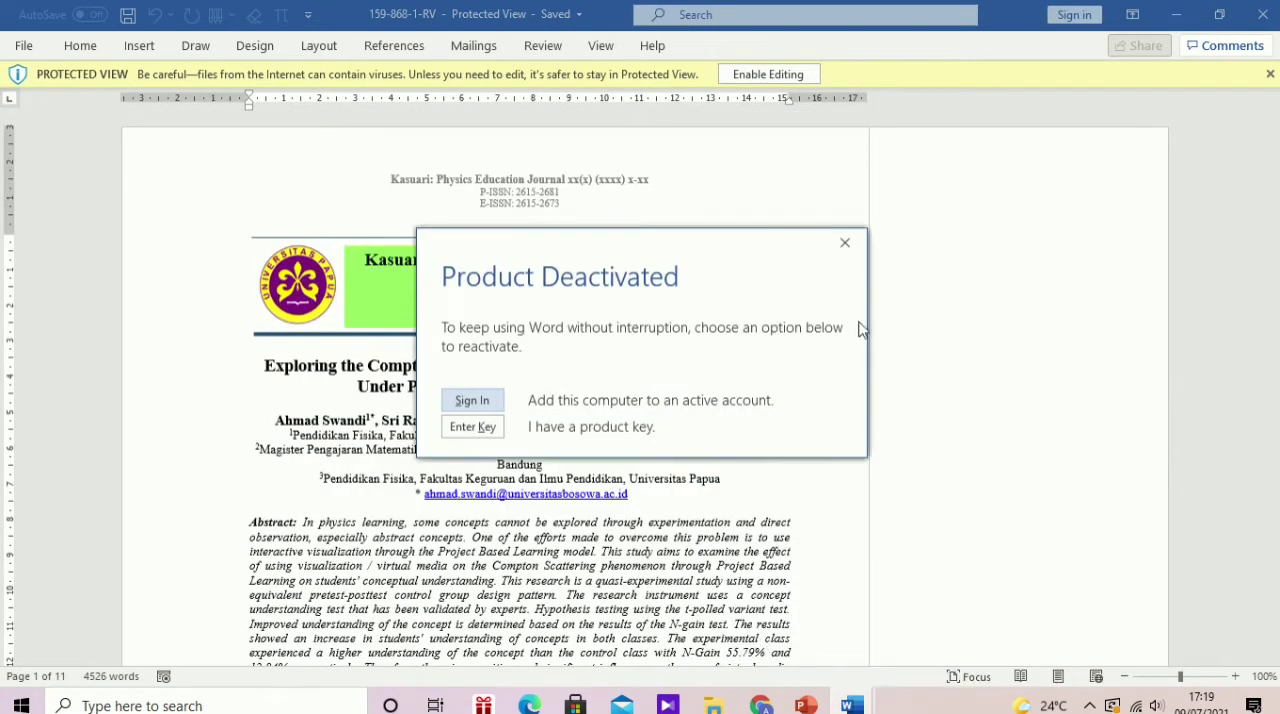
click(845, 243)
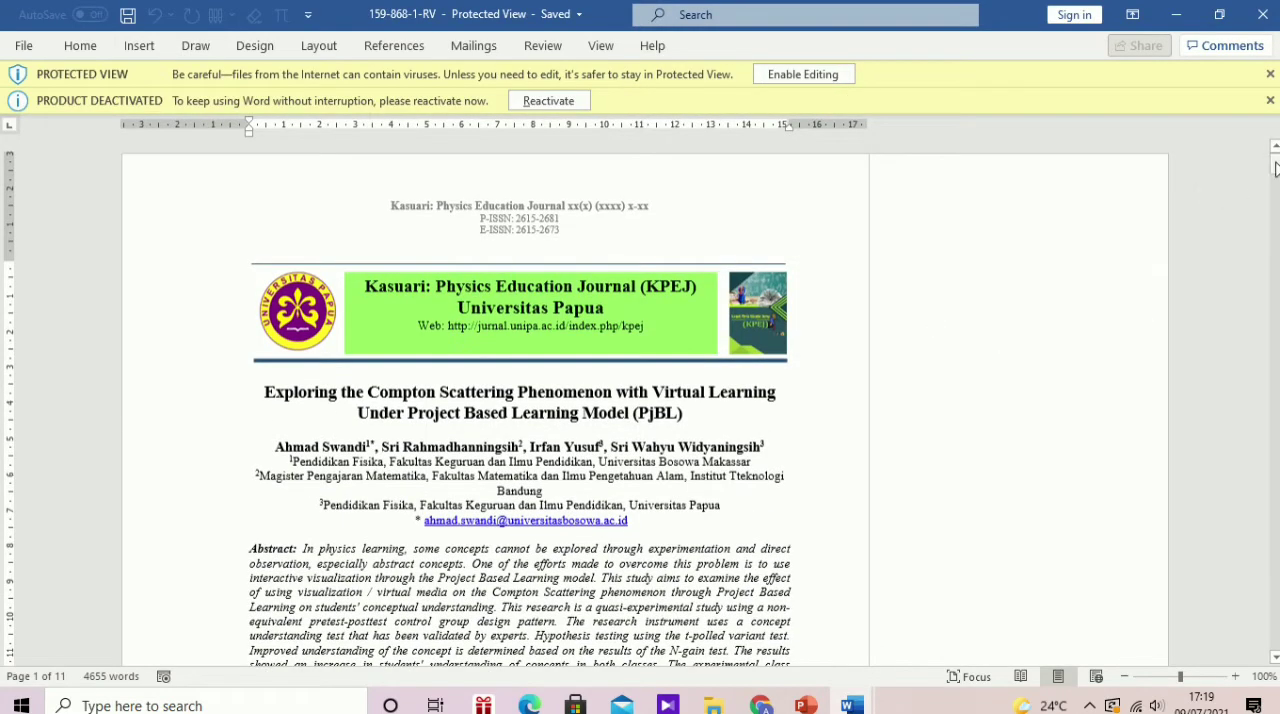
Step: Examine the reviewer comments in 159-868-1-RV from the Pendahuluan section through the Daftar Pustaka
drag(1274, 168, 1274, 198)
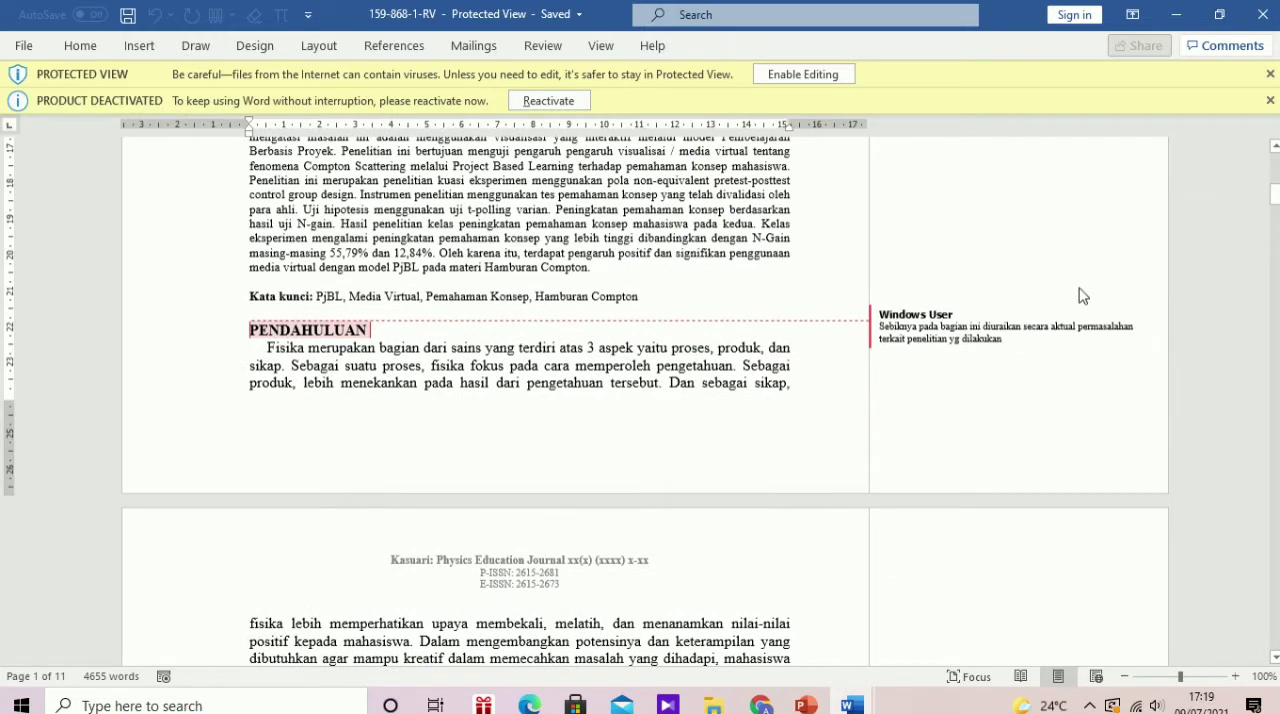
click(975, 326)
drag(1275, 204, 1275, 316)
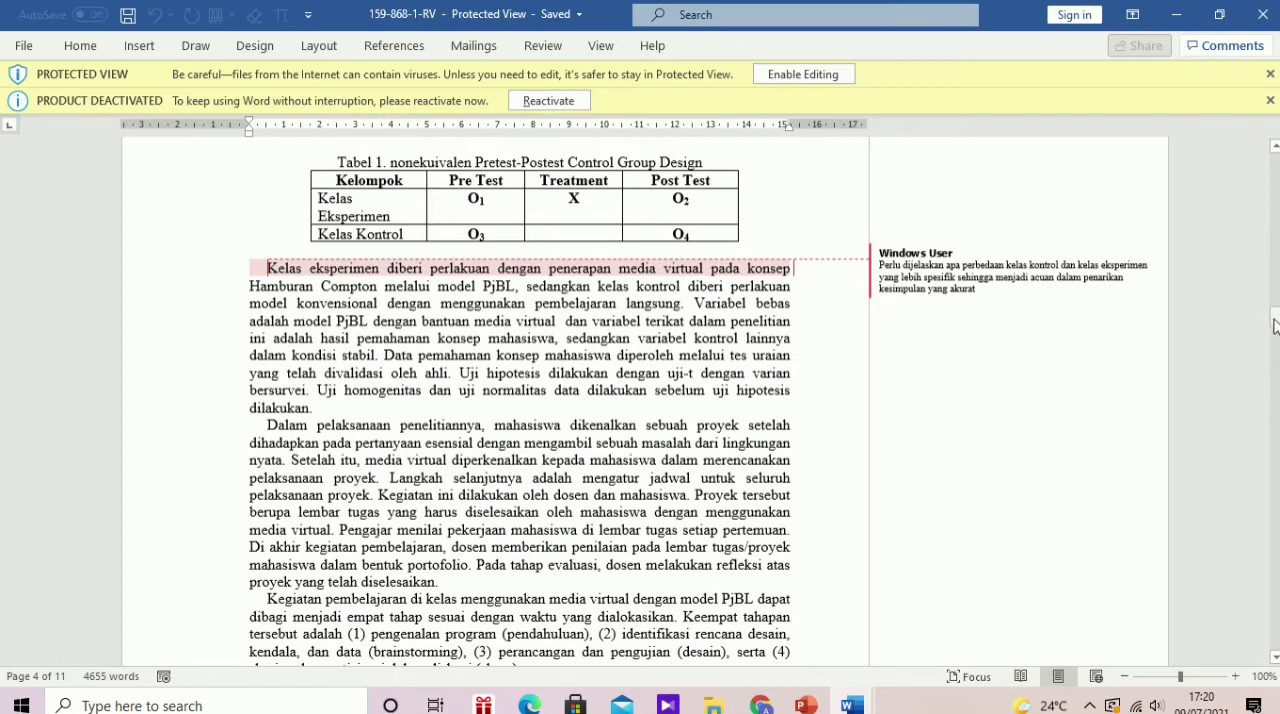
drag(1275, 325, 1275, 538)
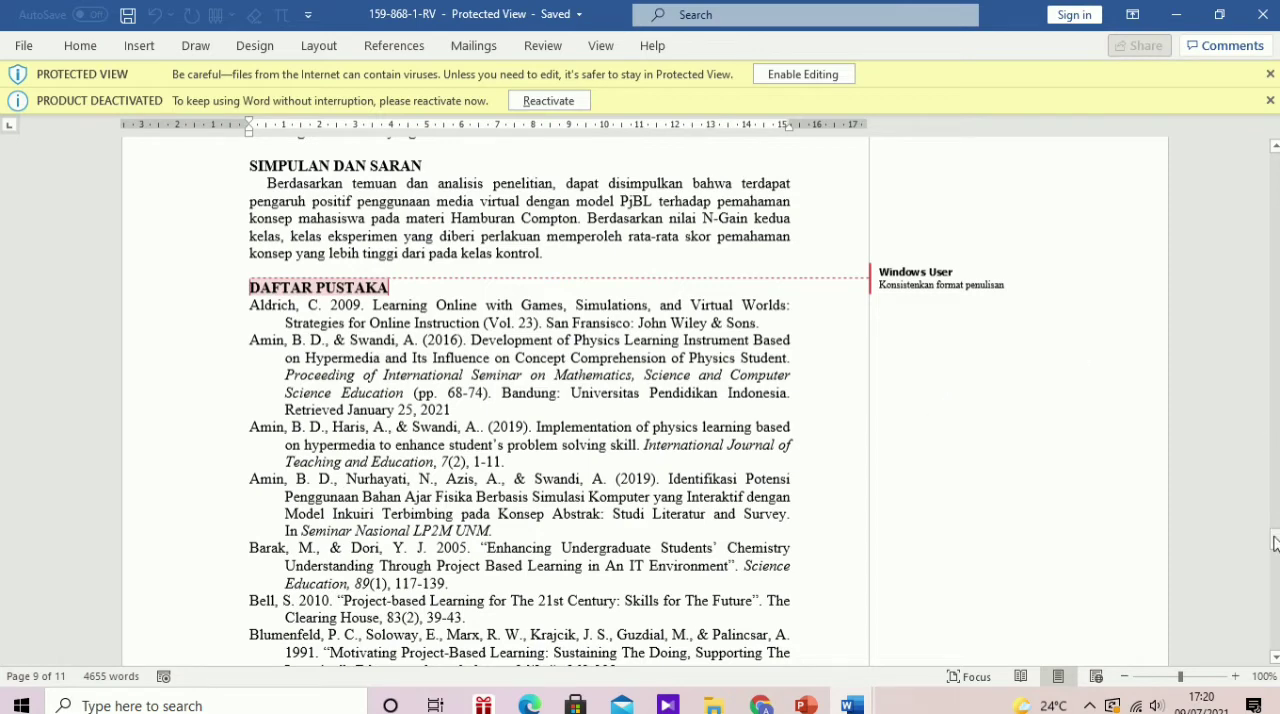
Step: Examine the reference list under Daftar Pustaka in 159-868-1-RV and return to the document's first page
drag(1275, 543, 1275, 566)
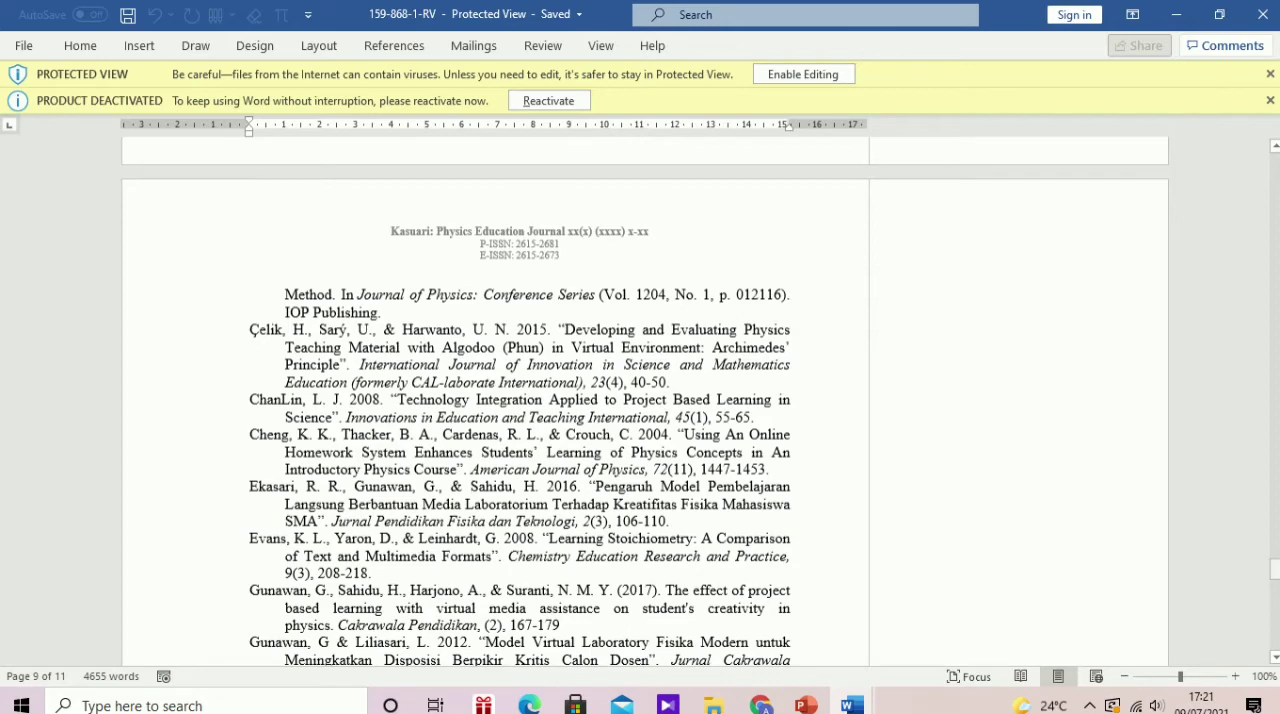
drag(1277, 575, 1277, 600)
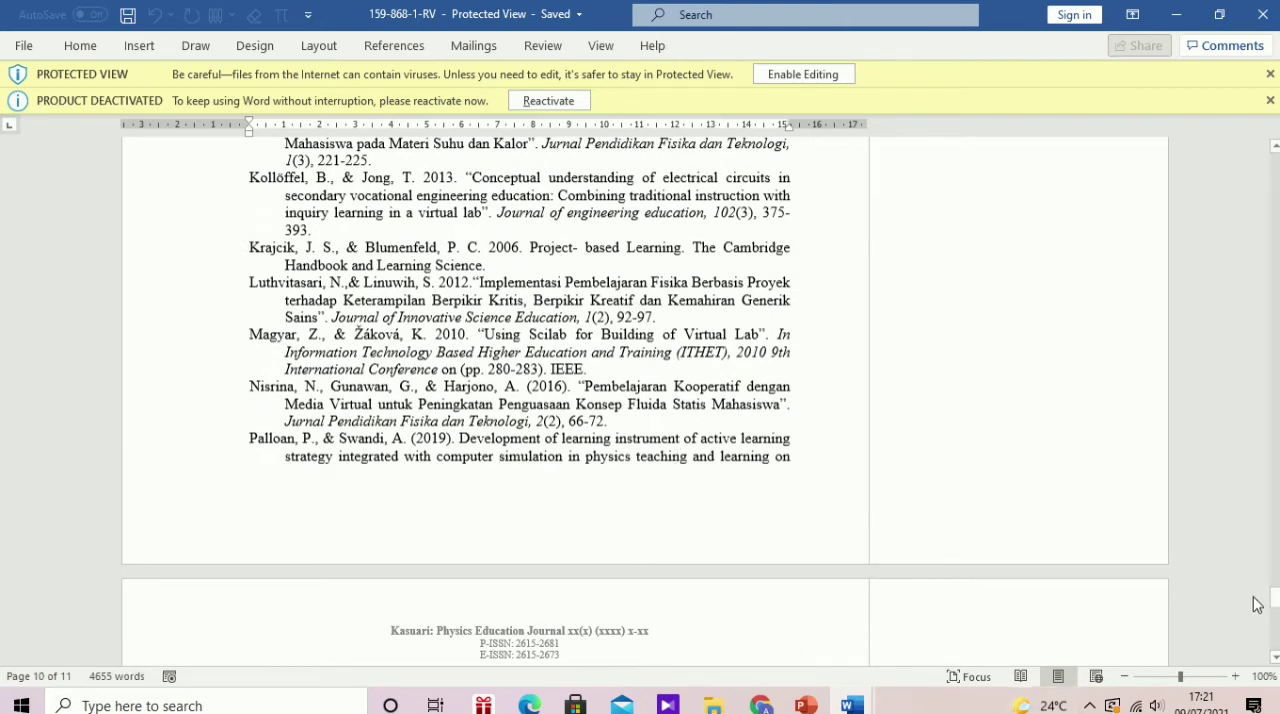
drag(1277, 600, 1276, 547)
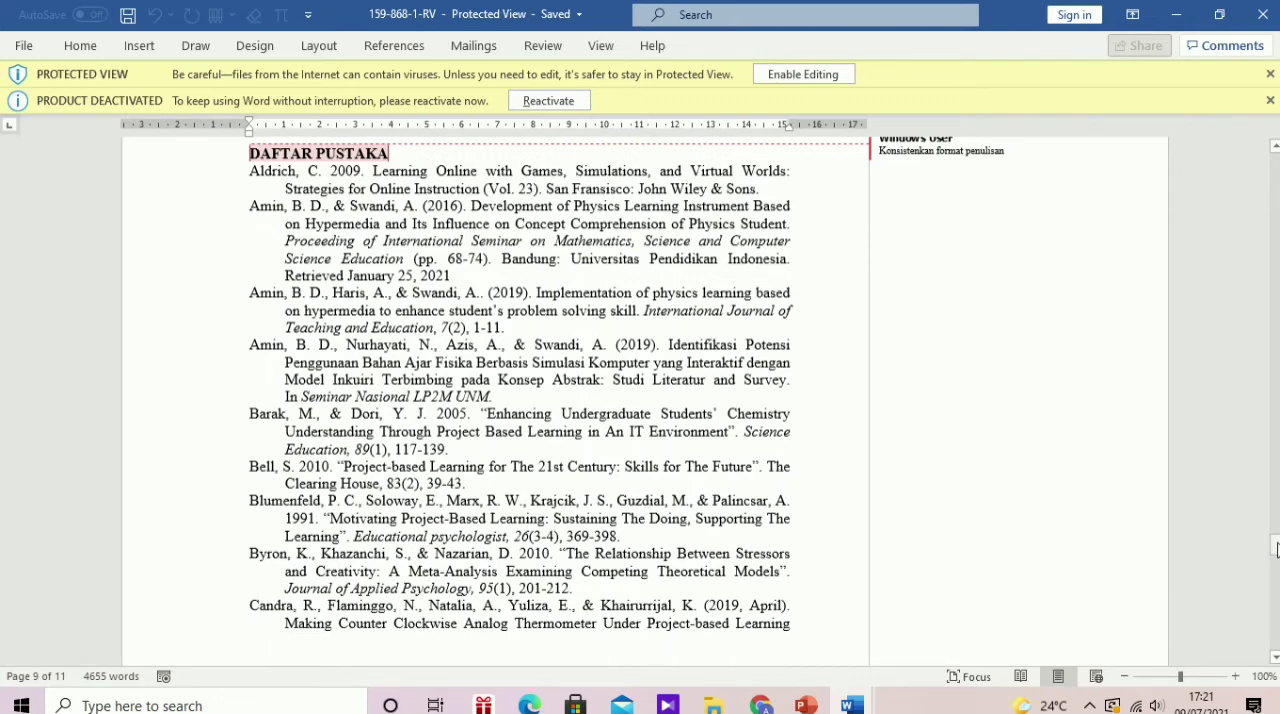
drag(1276, 547, 1271, 97)
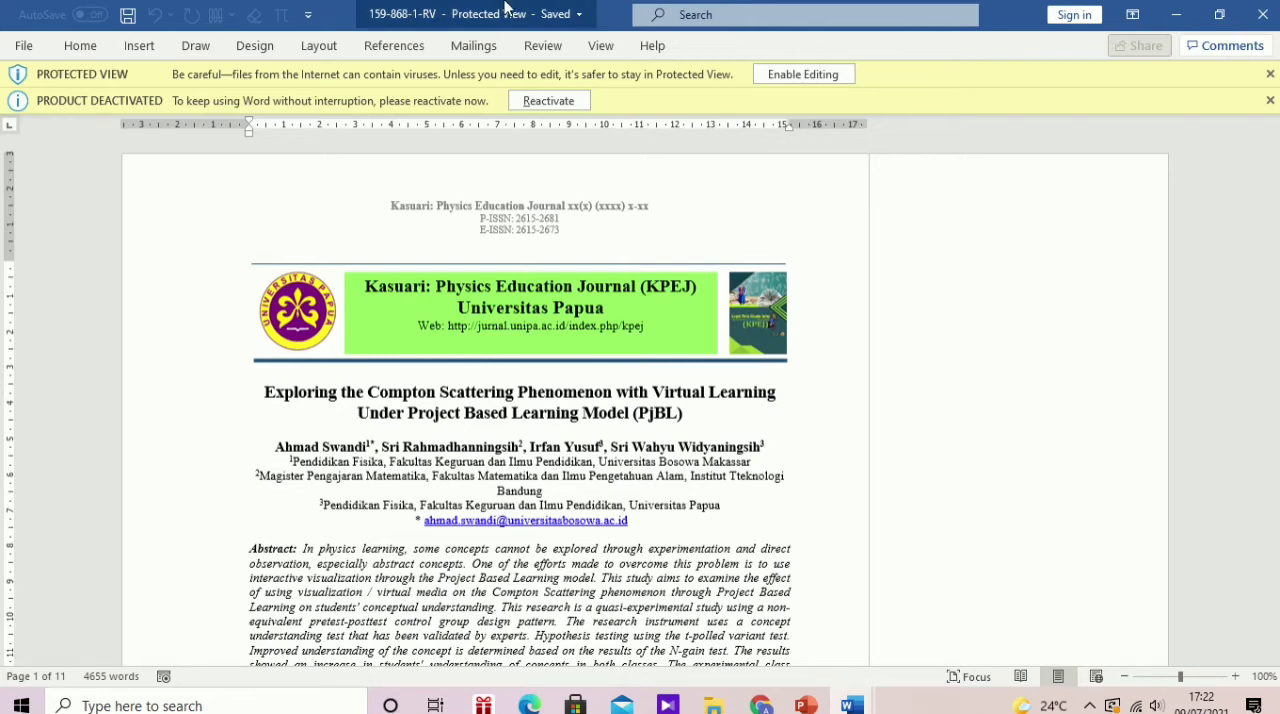
mouse_move(509, 12)
click(572, 40)
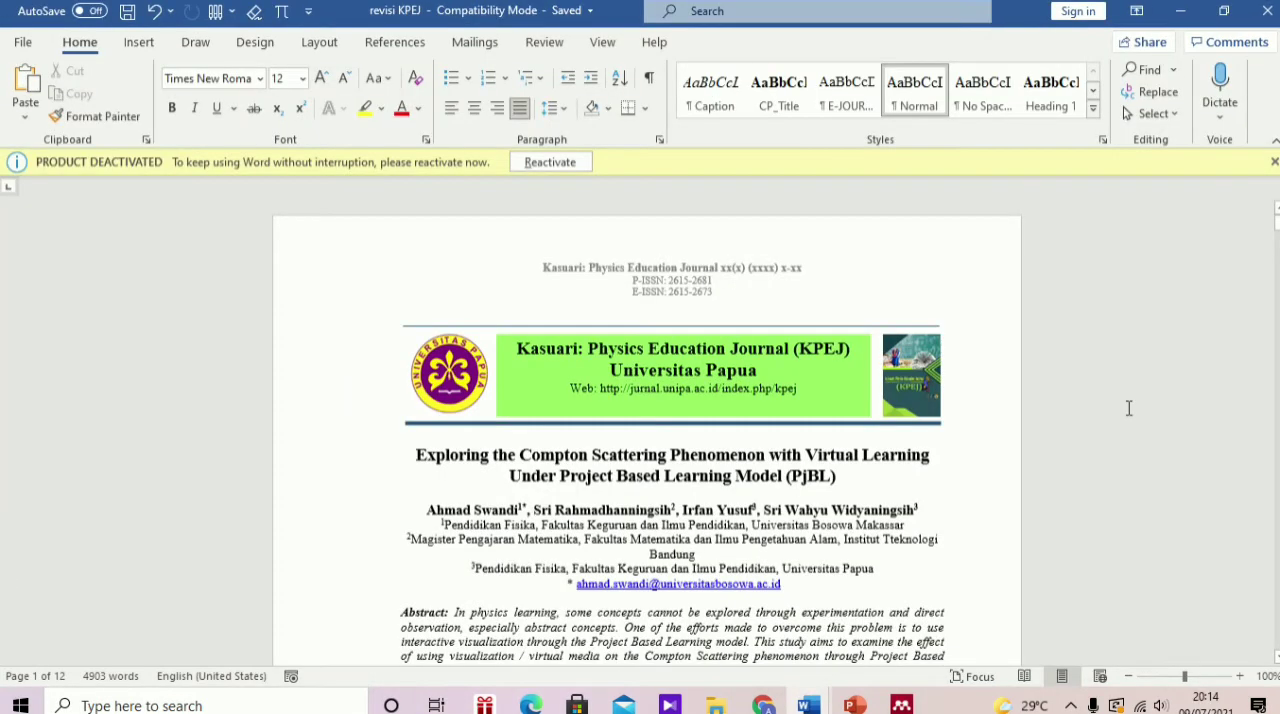
Step: Review the revised manuscript revisi KPEJ from the abstract through the end of the reference list
scroll(1129, 408, down, 13)
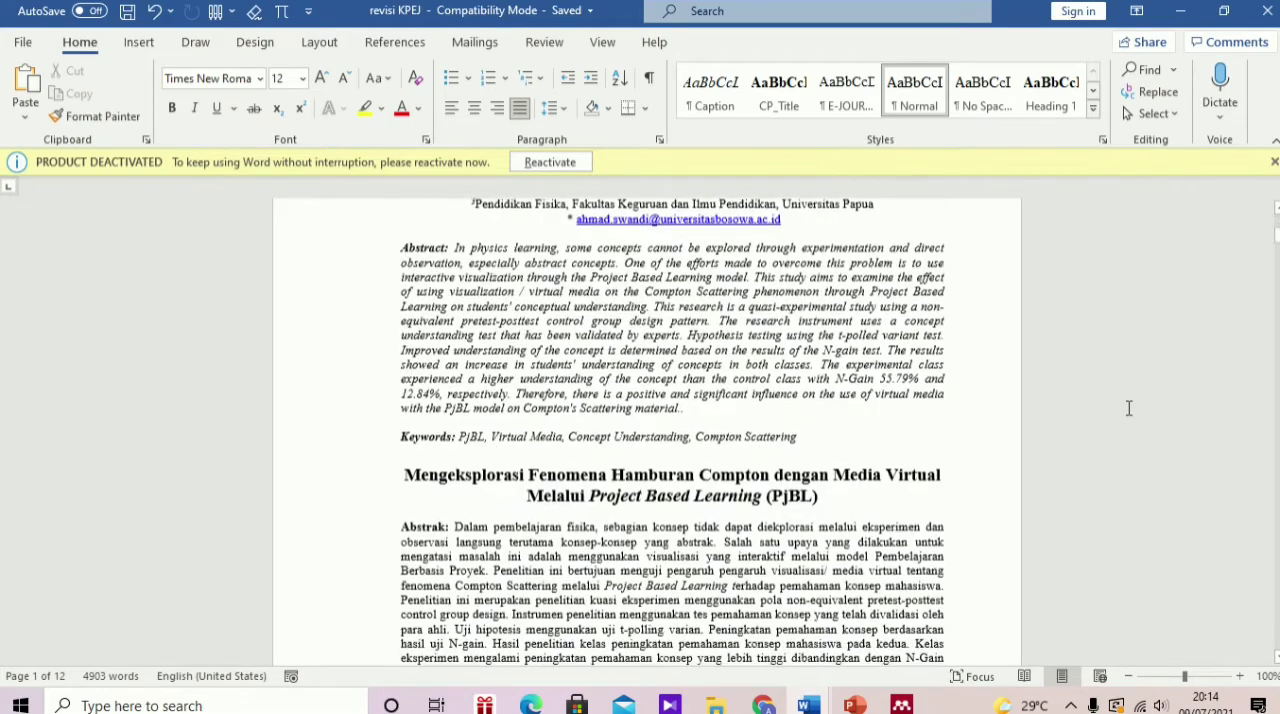
scroll(1129, 408, down, 13)
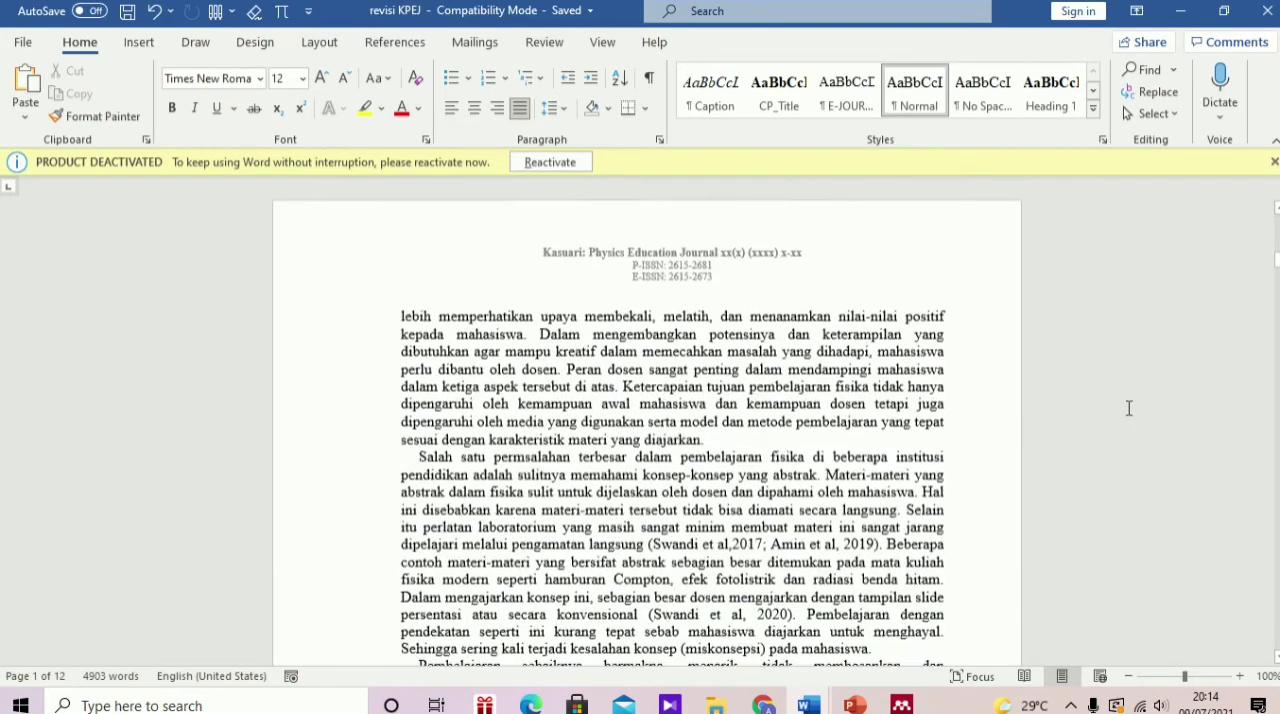
scroll(1129, 408, down, 15)
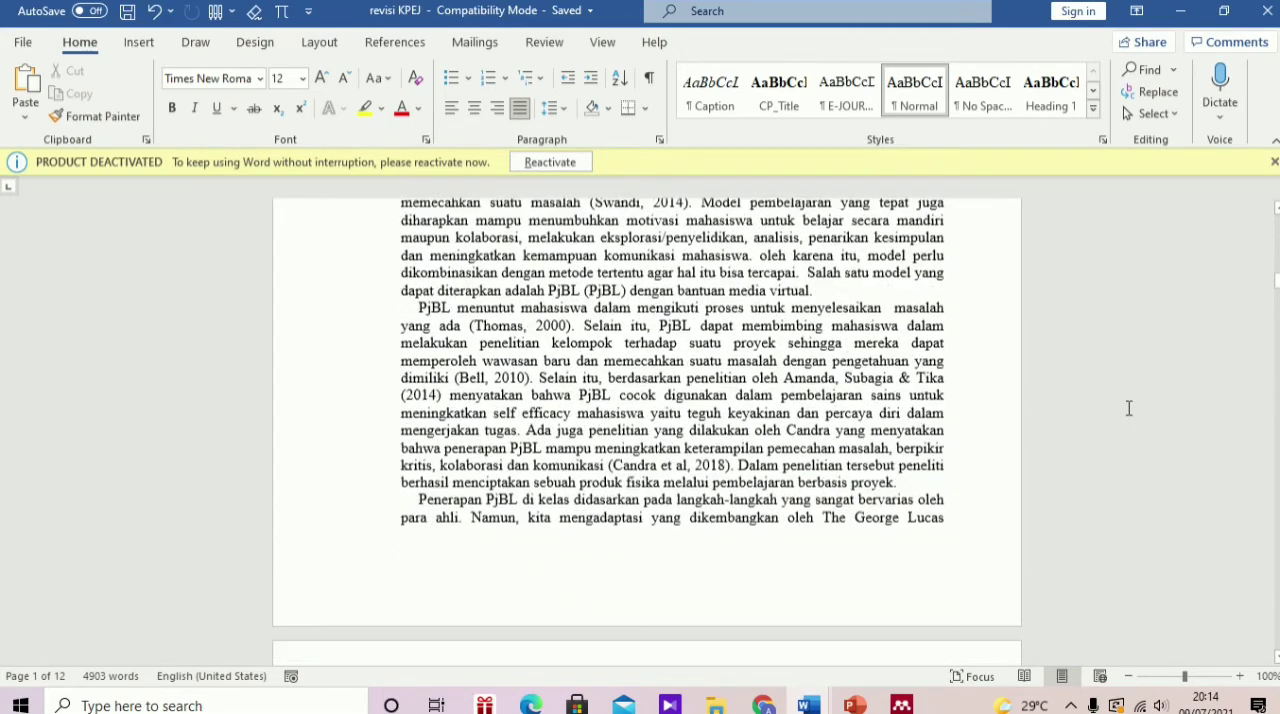
scroll(1129, 408, down, 12)
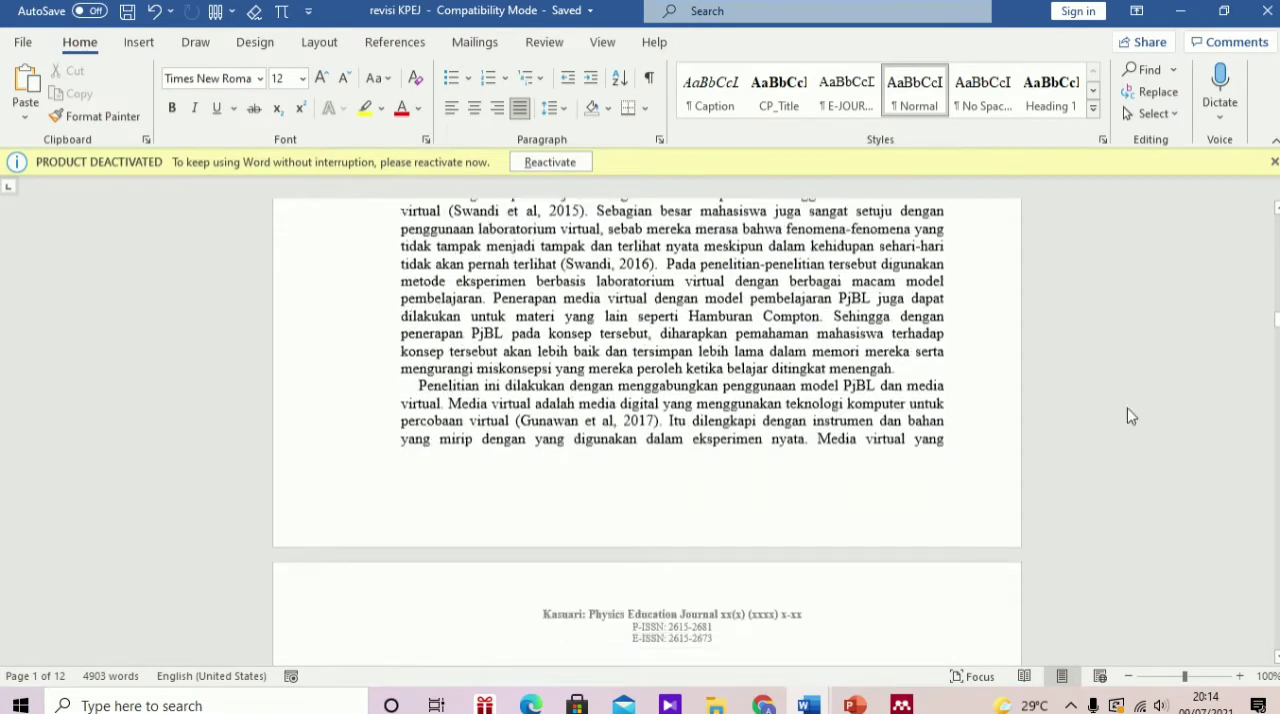
scroll(1129, 408, down, 12)
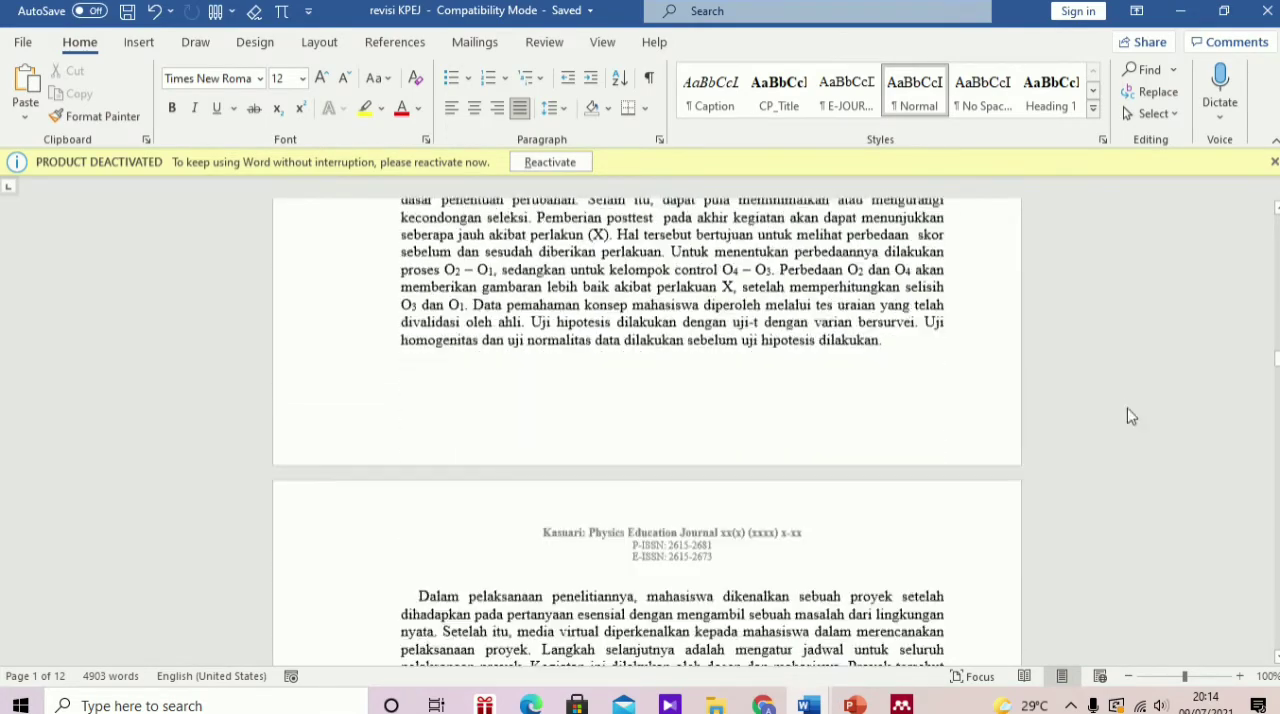
scroll(1129, 408, down, 15)
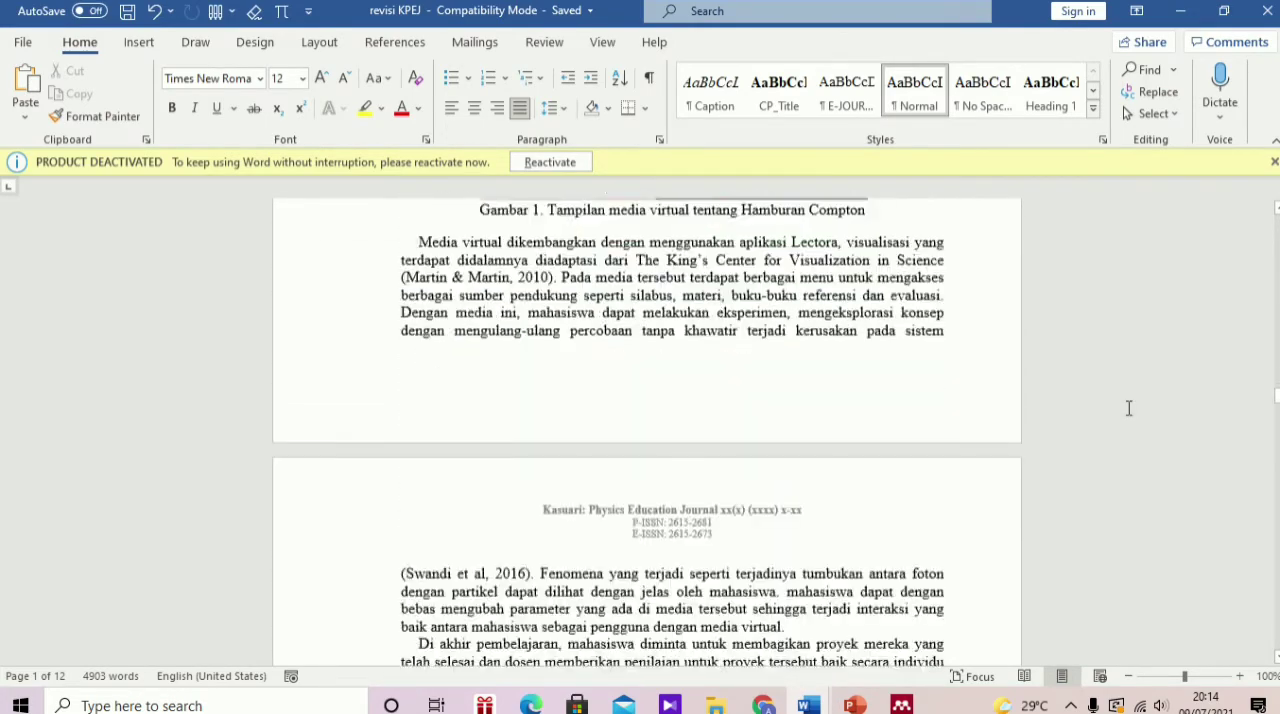
scroll(1129, 408, down, 15)
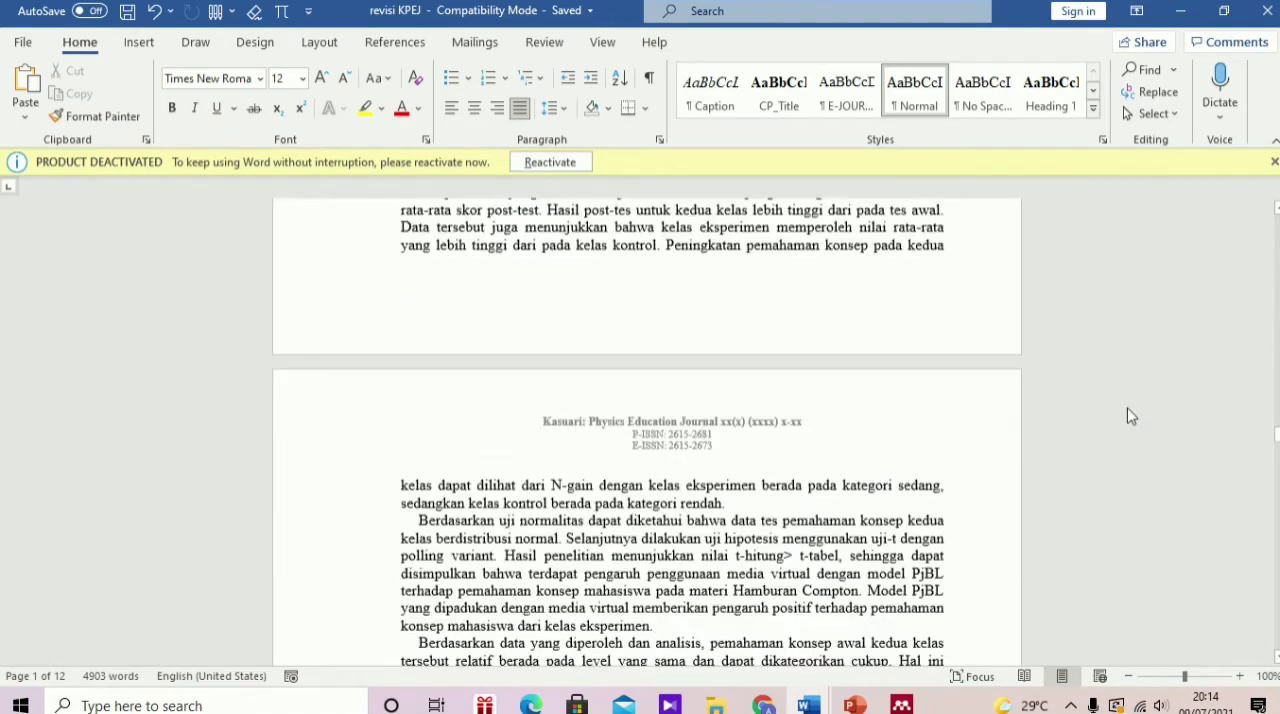
scroll(1129, 416, down, 15)
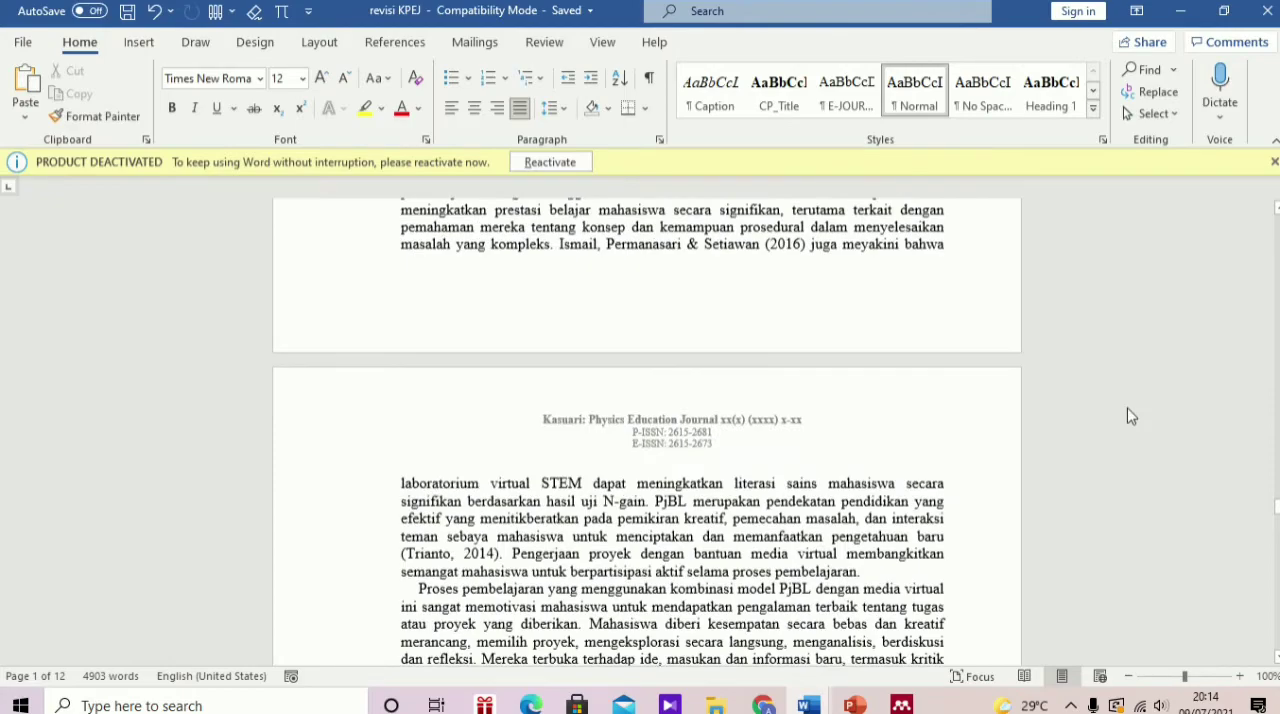
scroll(1129, 412, down, 15)
scroll(1129, 408, down, 15)
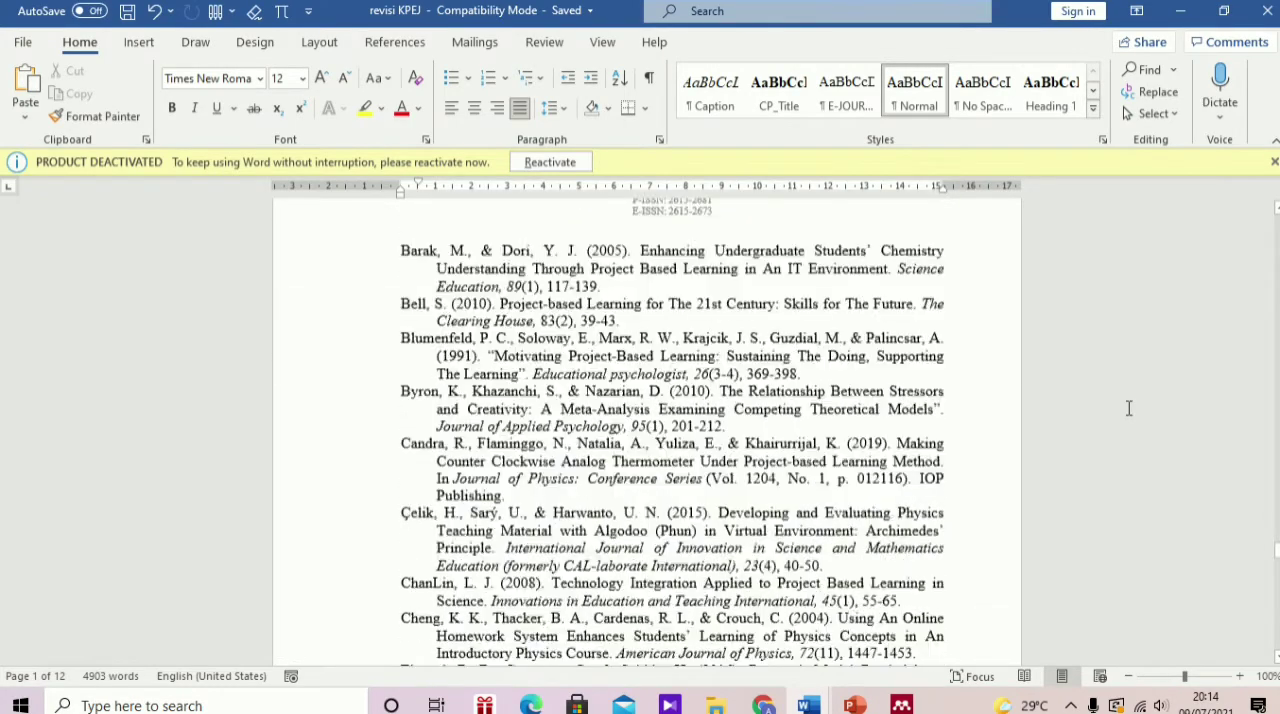
scroll(1129, 408, down, 15)
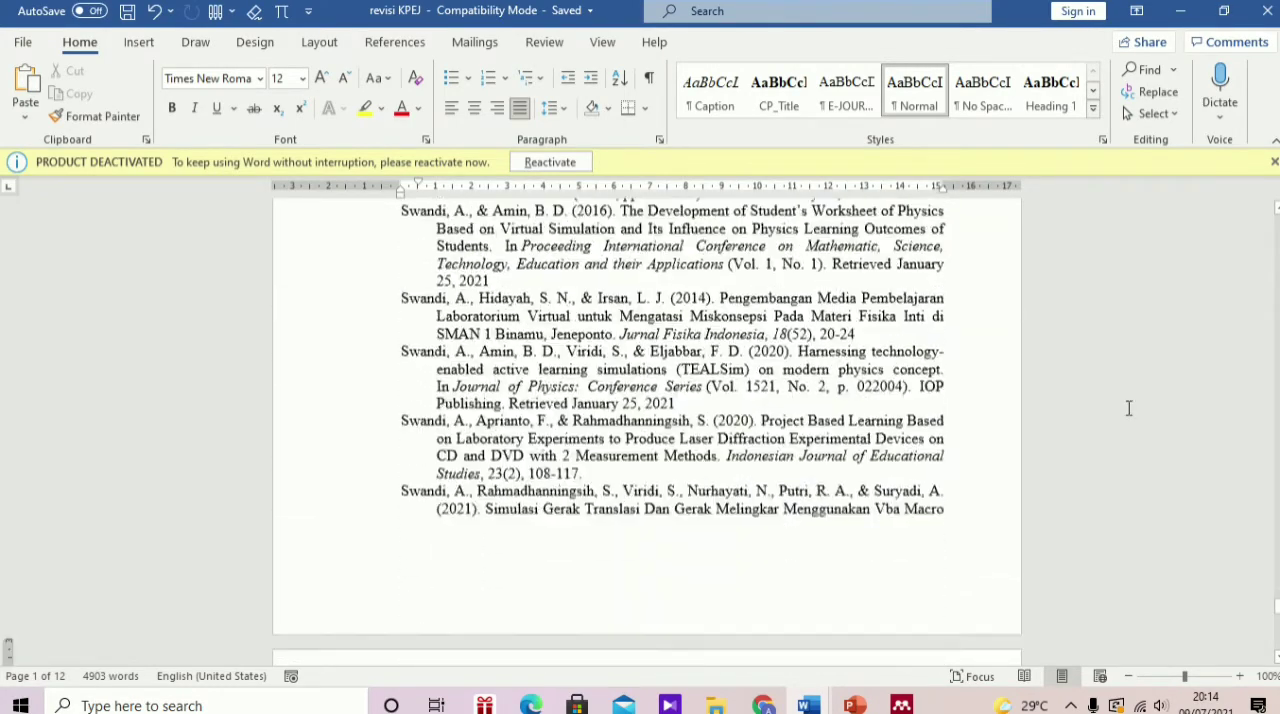
click(1111, 420)
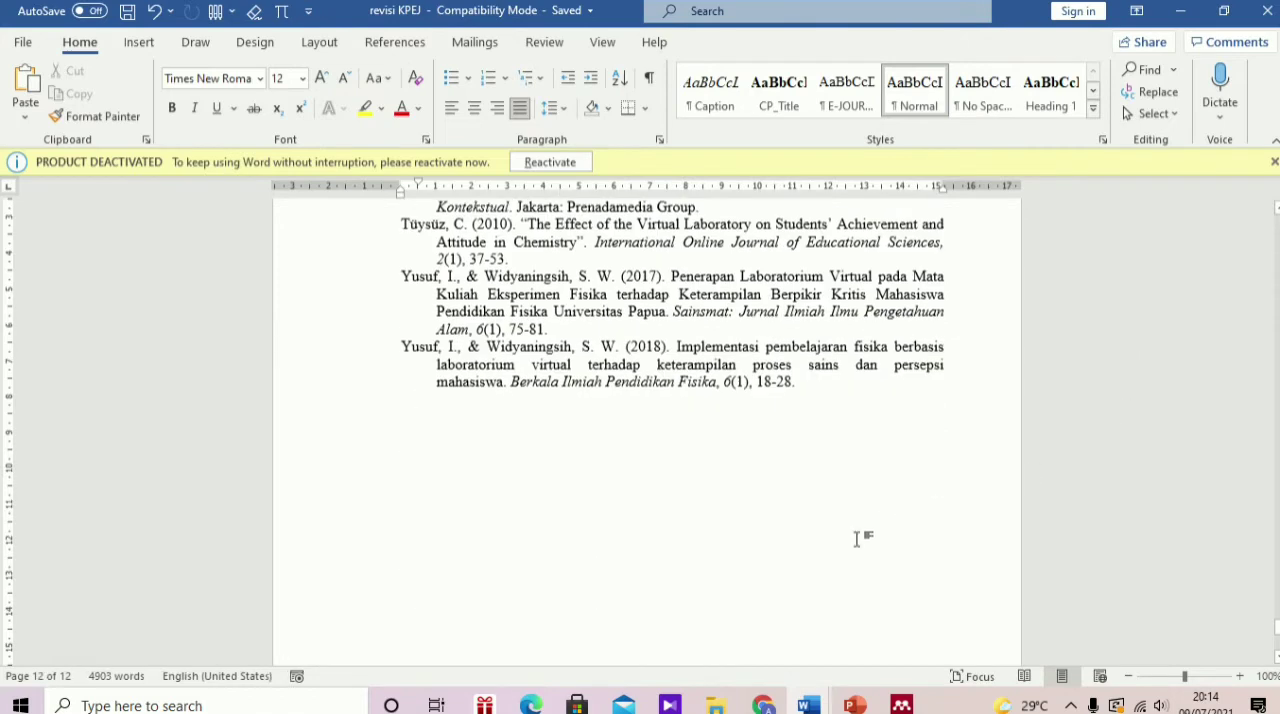
Step: Switch to the KPEJ site in Chrome and log in to the author account with the prefilled credentials
click(763, 705)
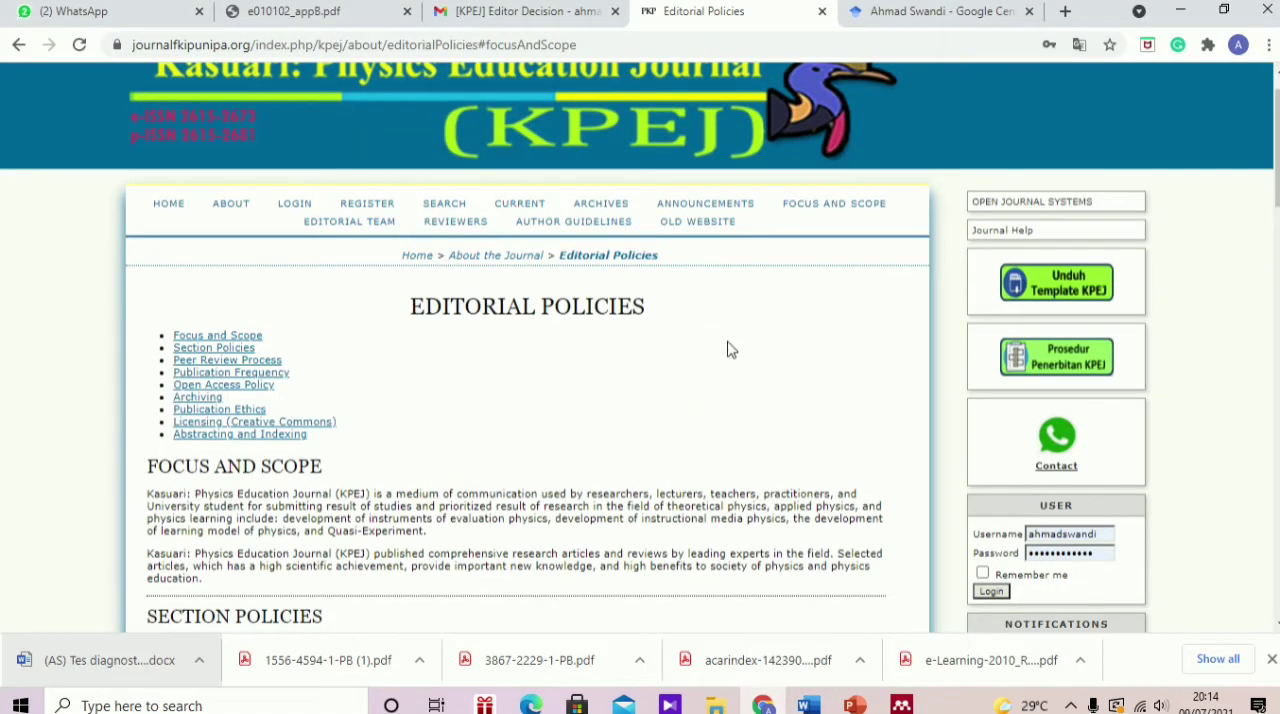
scroll(1062, 540, down, 1)
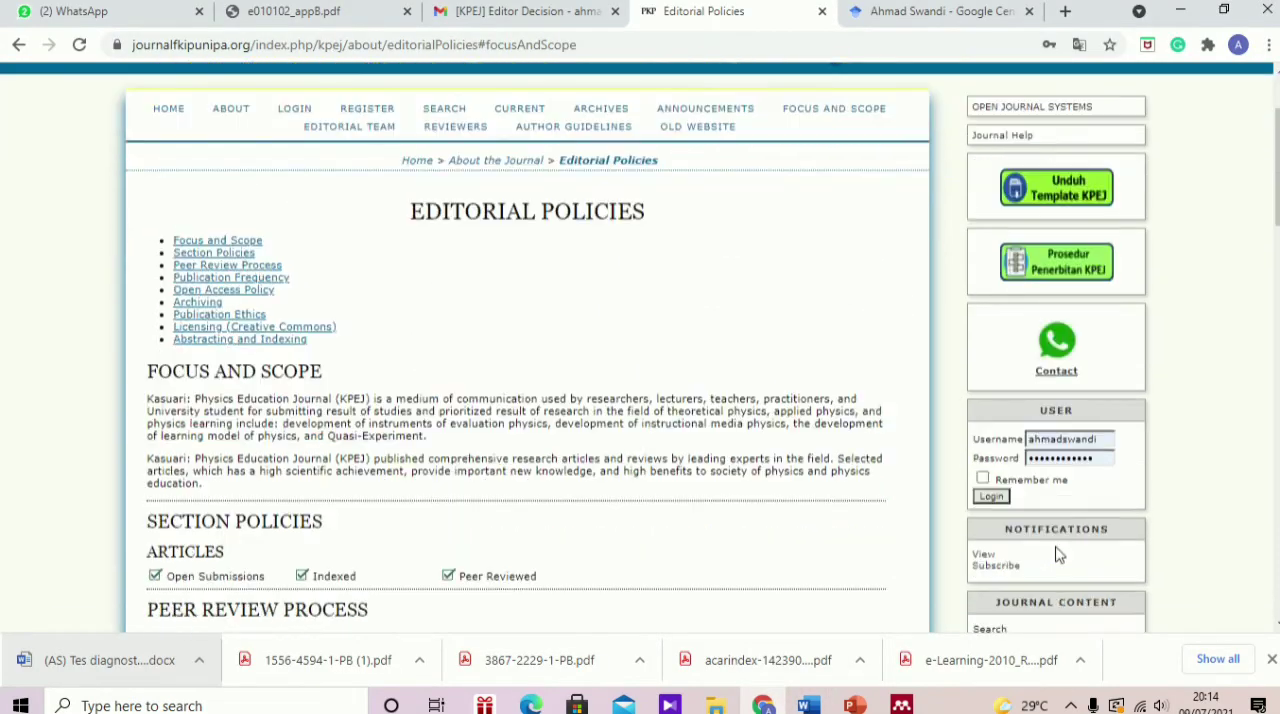
click(1003, 497)
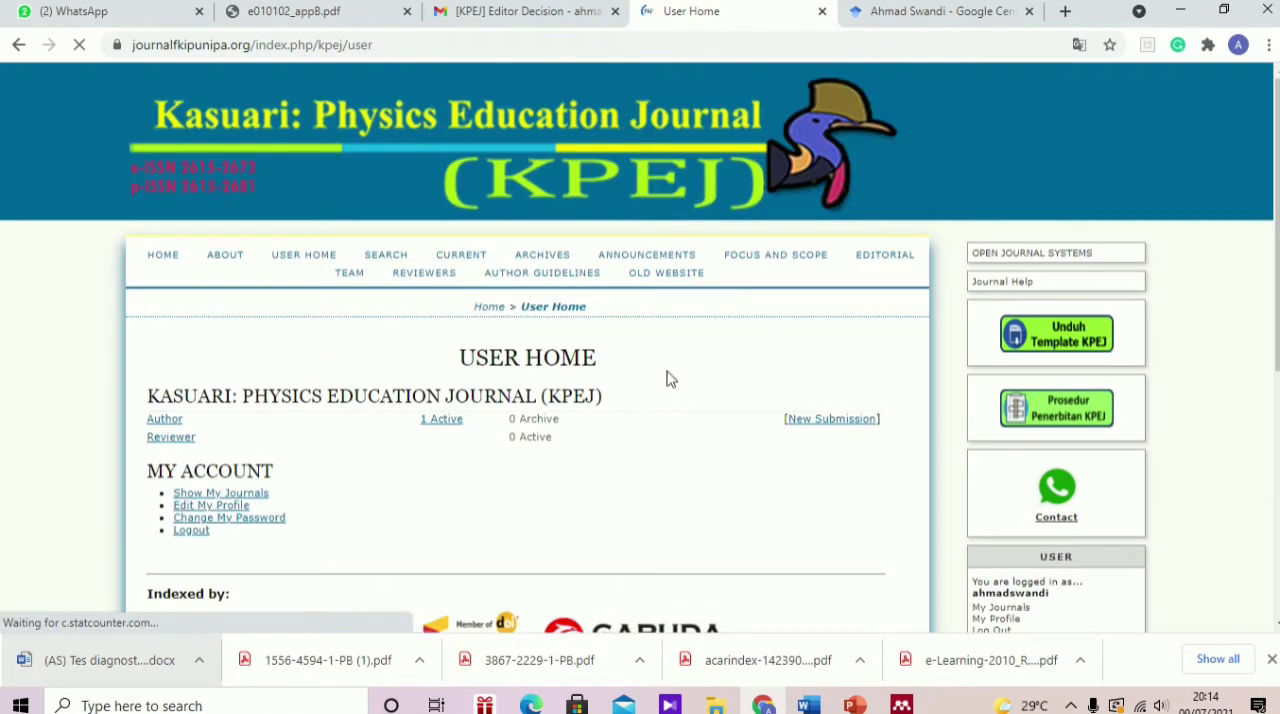
Step: Open the review page of the active submission marked In Review: Revisions Required and show its Editor Decision section
click(455, 422)
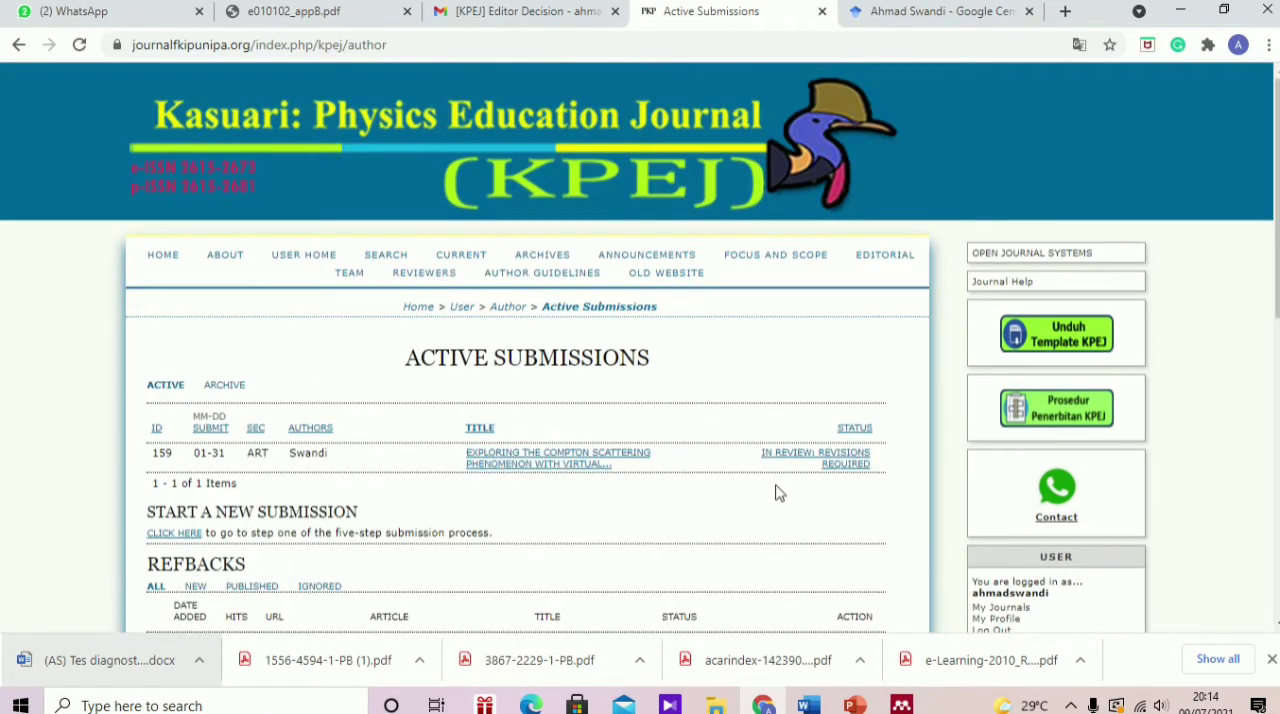
click(789, 465)
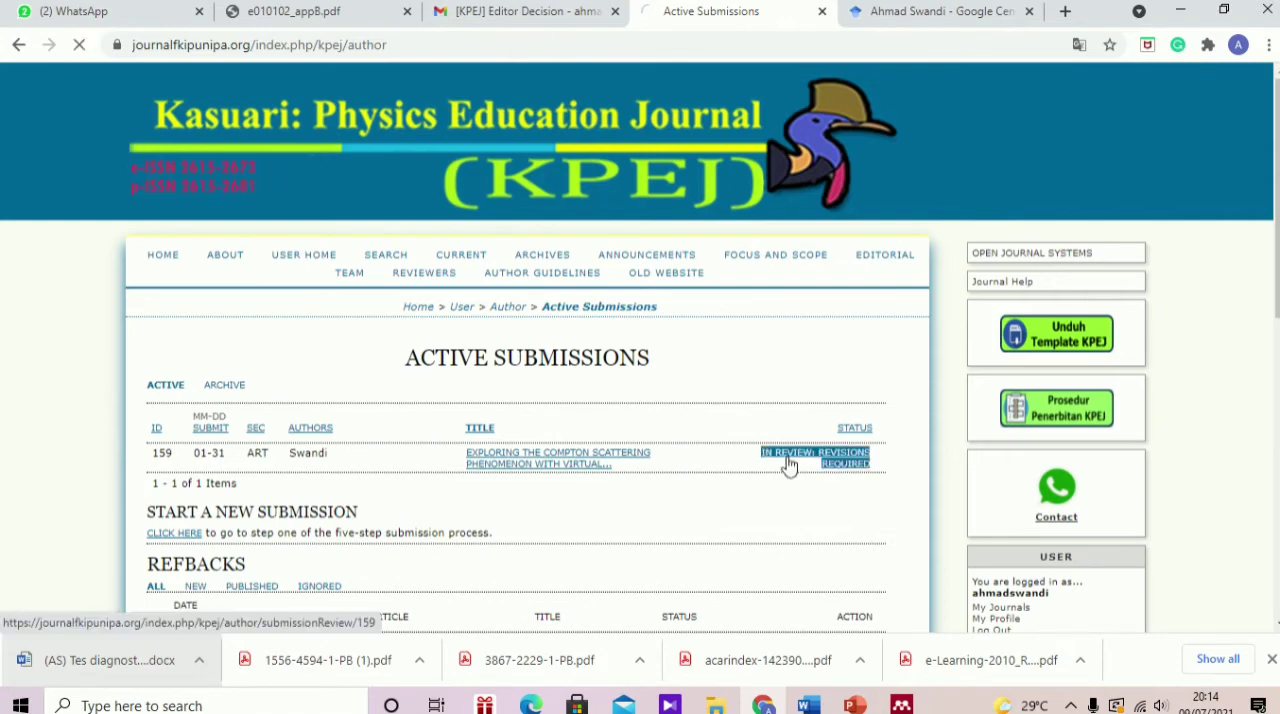
scroll(537, 440, down, 3)
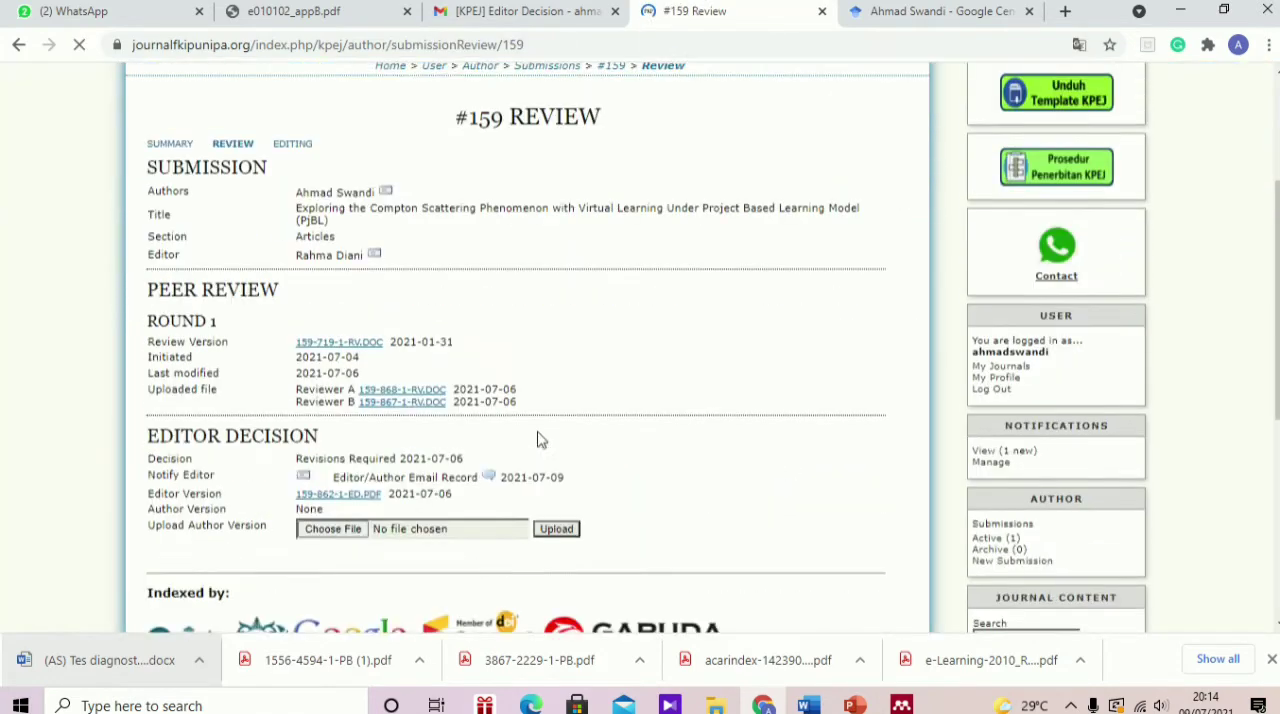
scroll(537, 440, down, 1)
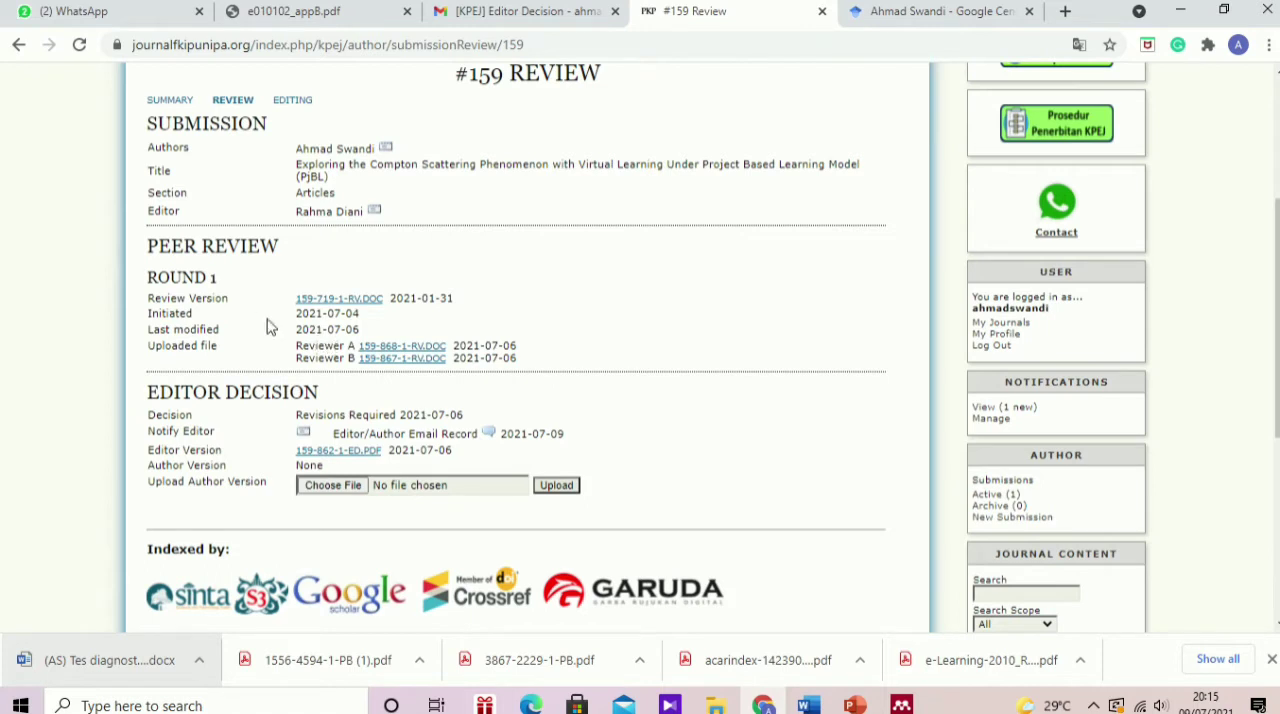
Step: Upload revisi KPEJ.doc from the UNIBOS > Penelitian folder on drive D: as the author version
click(344, 491)
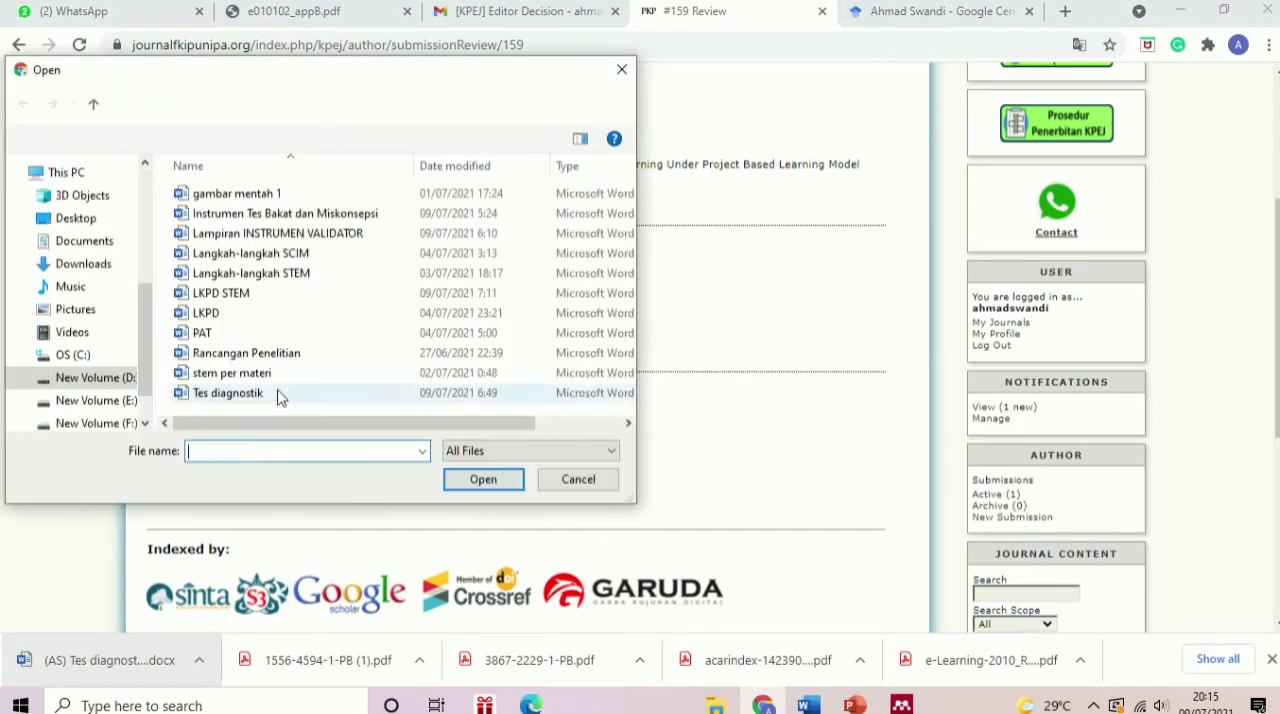
click(118, 378)
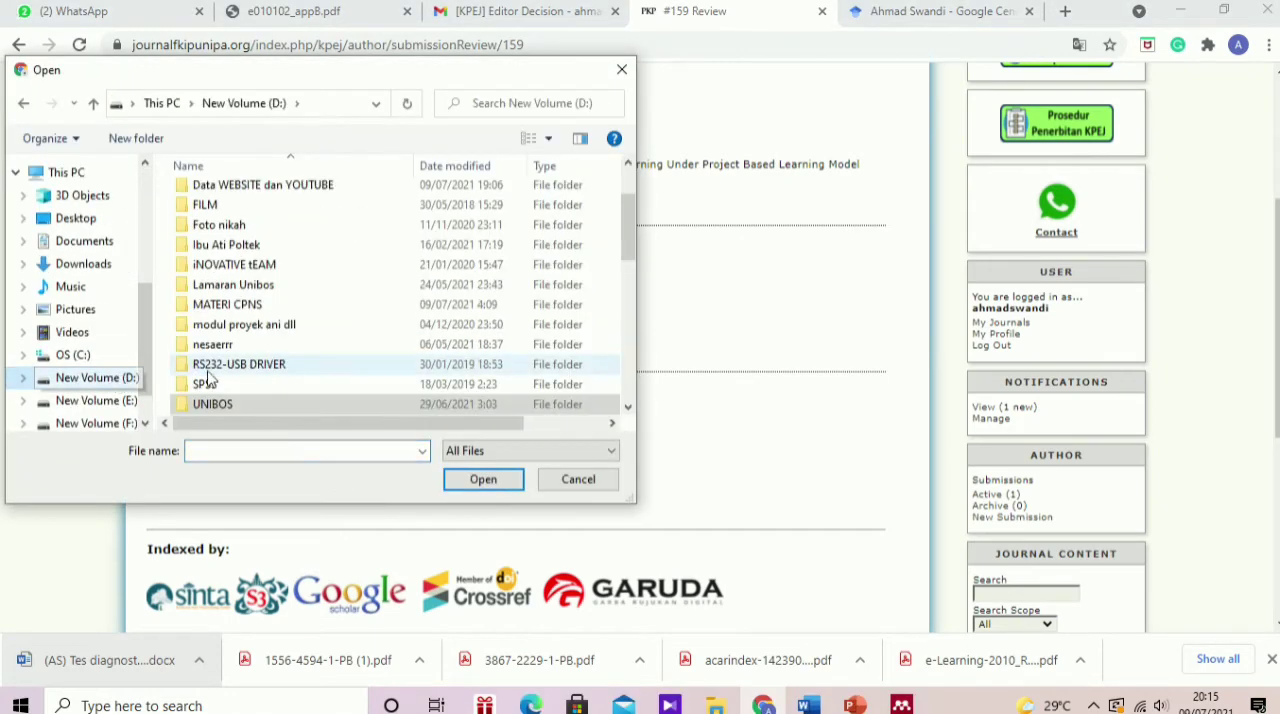
double_click(219, 403)
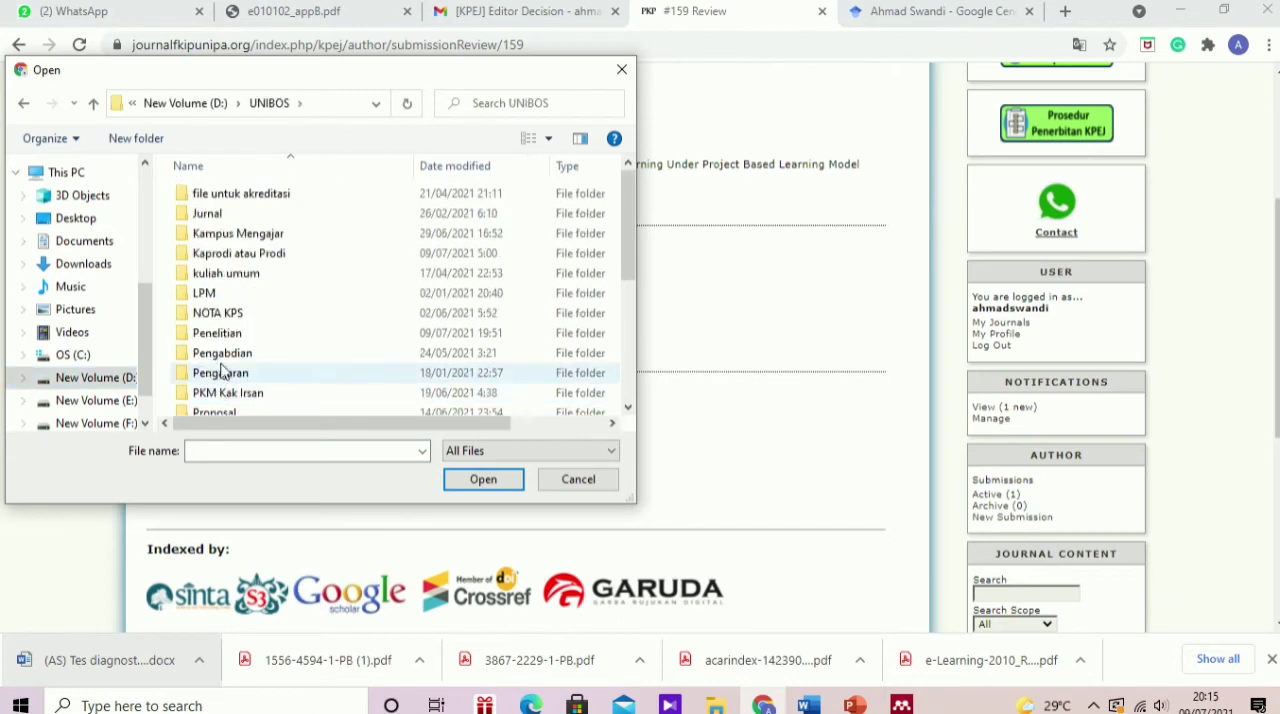
double_click(225, 340)
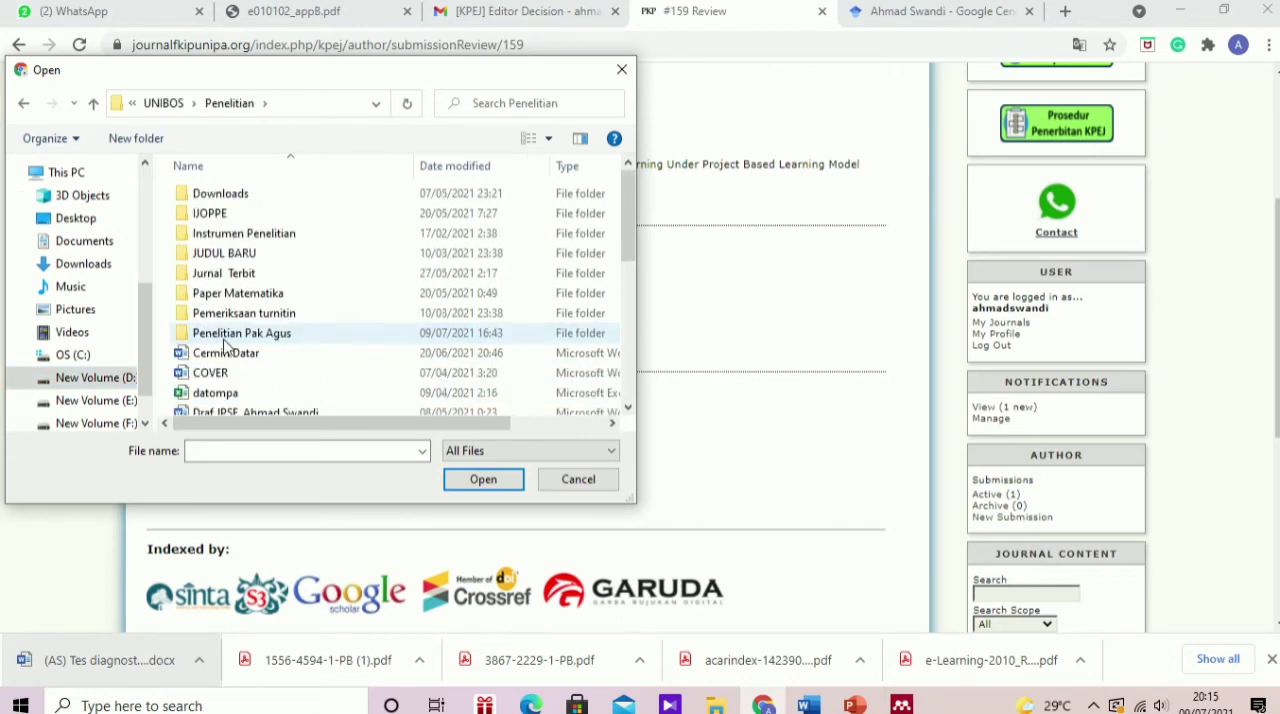
scroll(232, 366, down, 3)
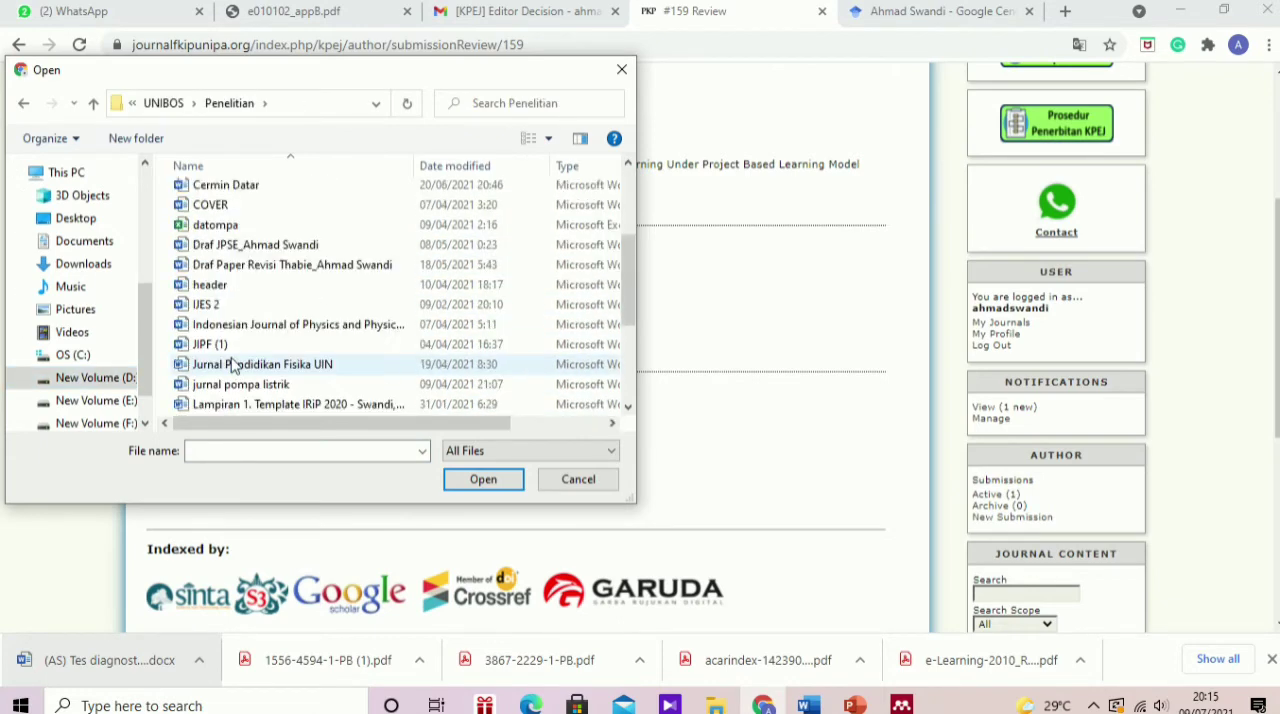
scroll(238, 345, down, 3)
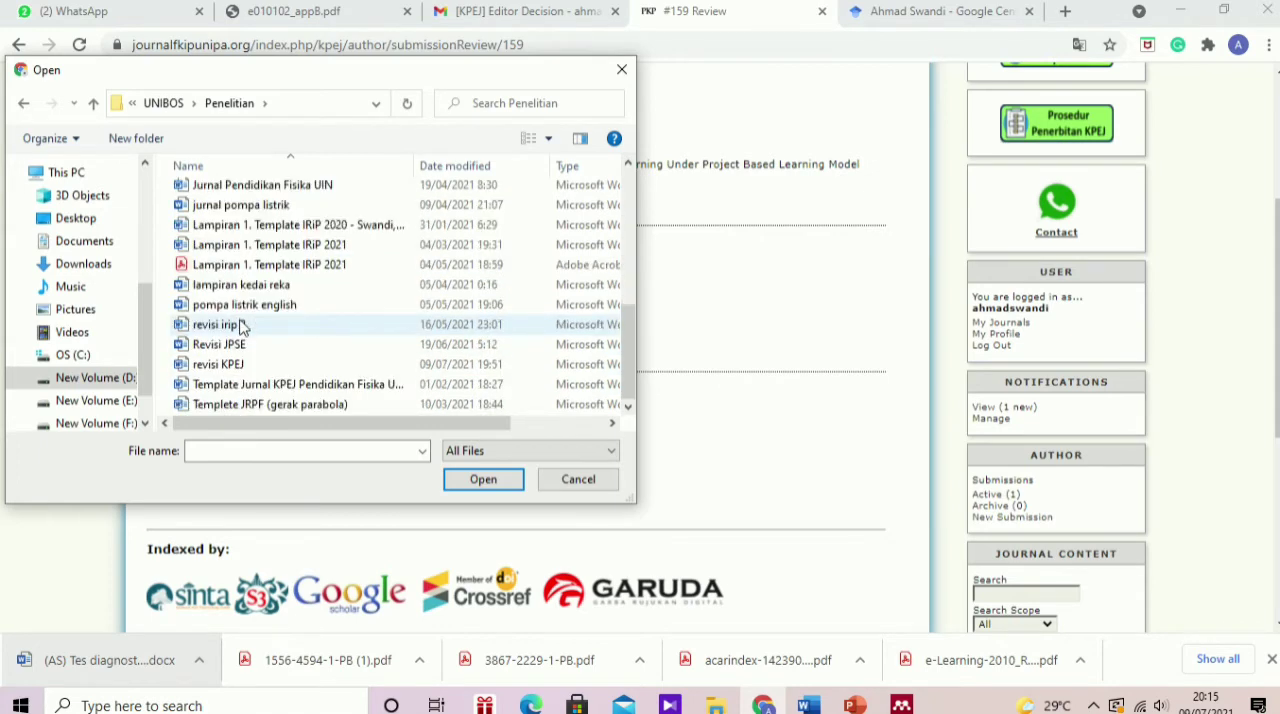
click(241, 364)
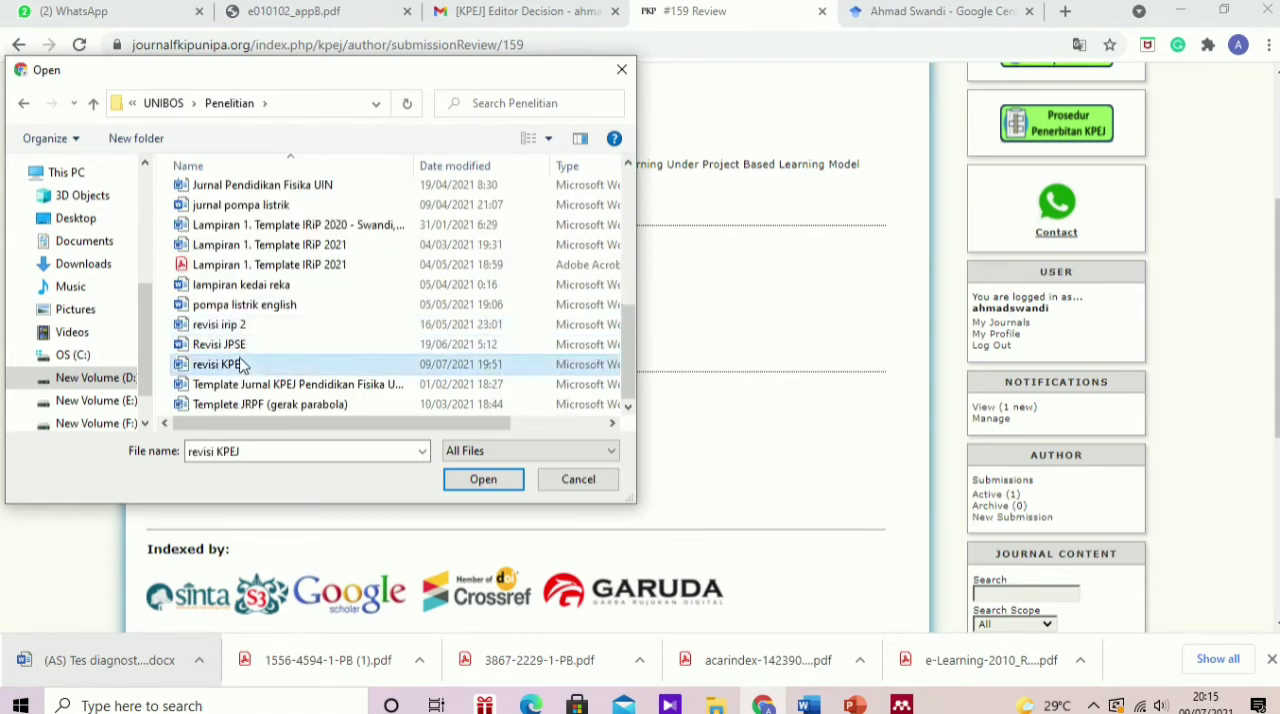
click(483, 479)
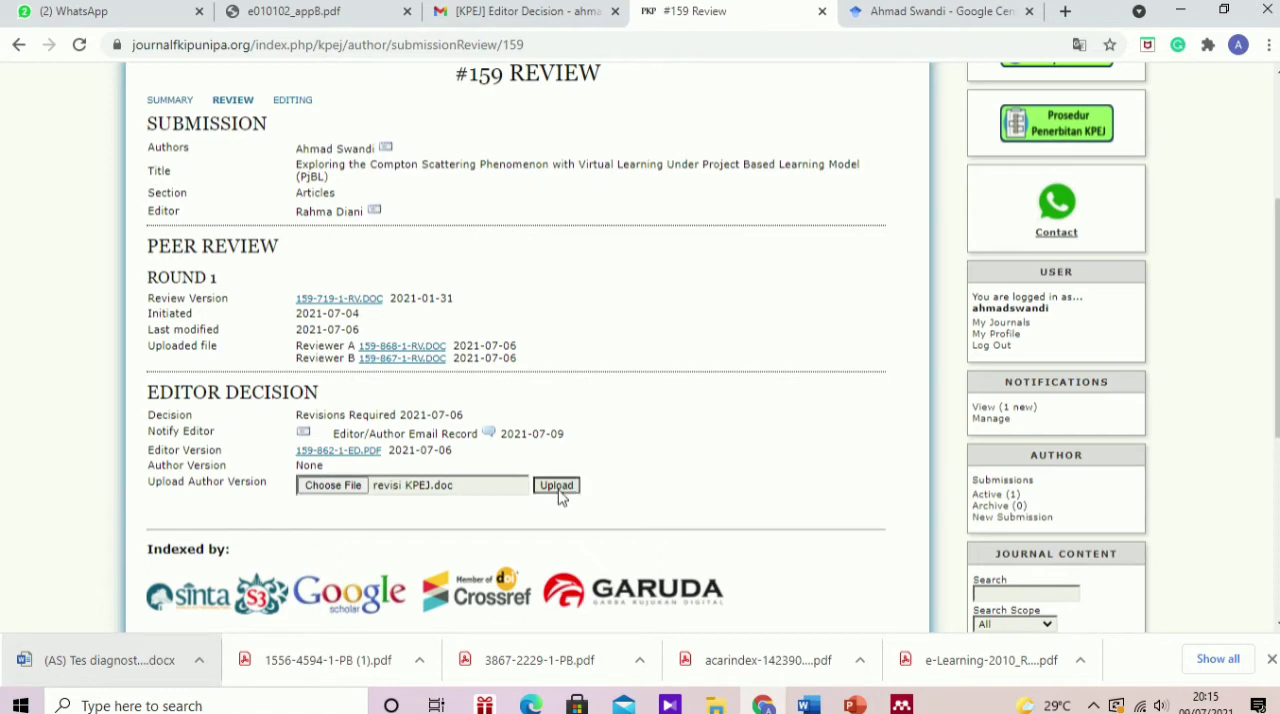
click(558, 489)
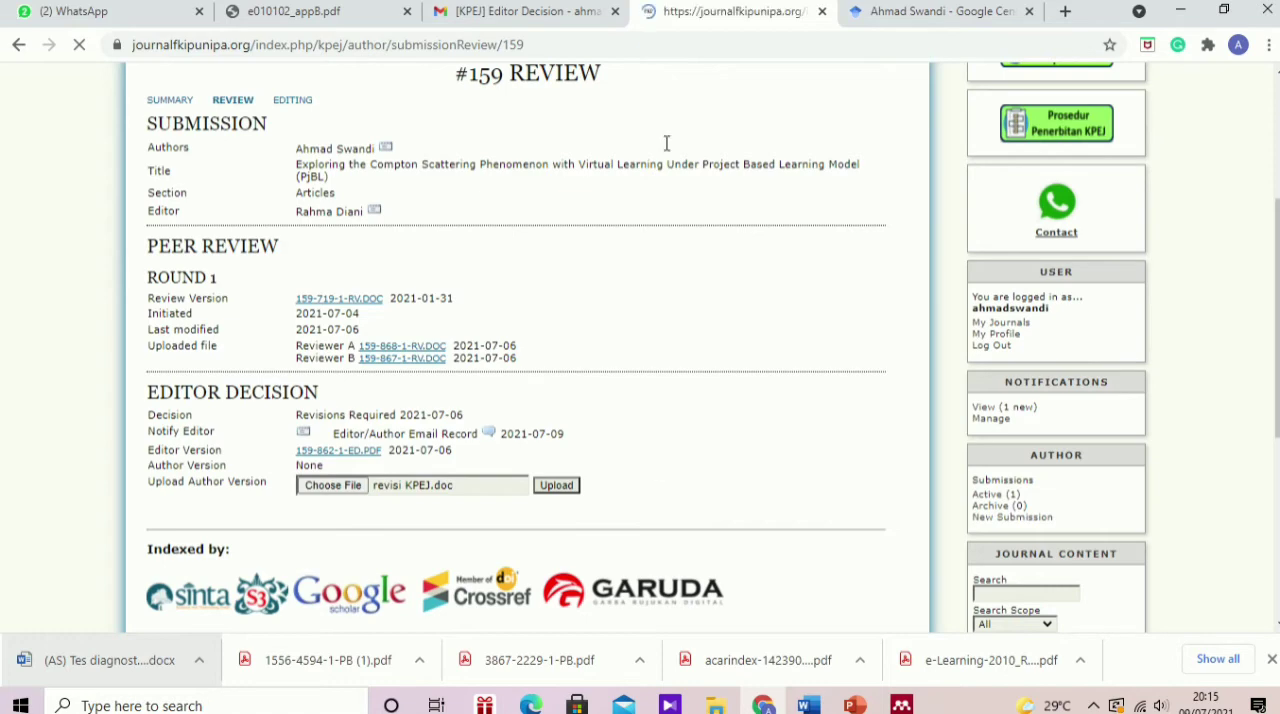
Step: Check the Author Version entry for the uploaded revision in the Editor Decision section
scroll(597, 489, down, 4)
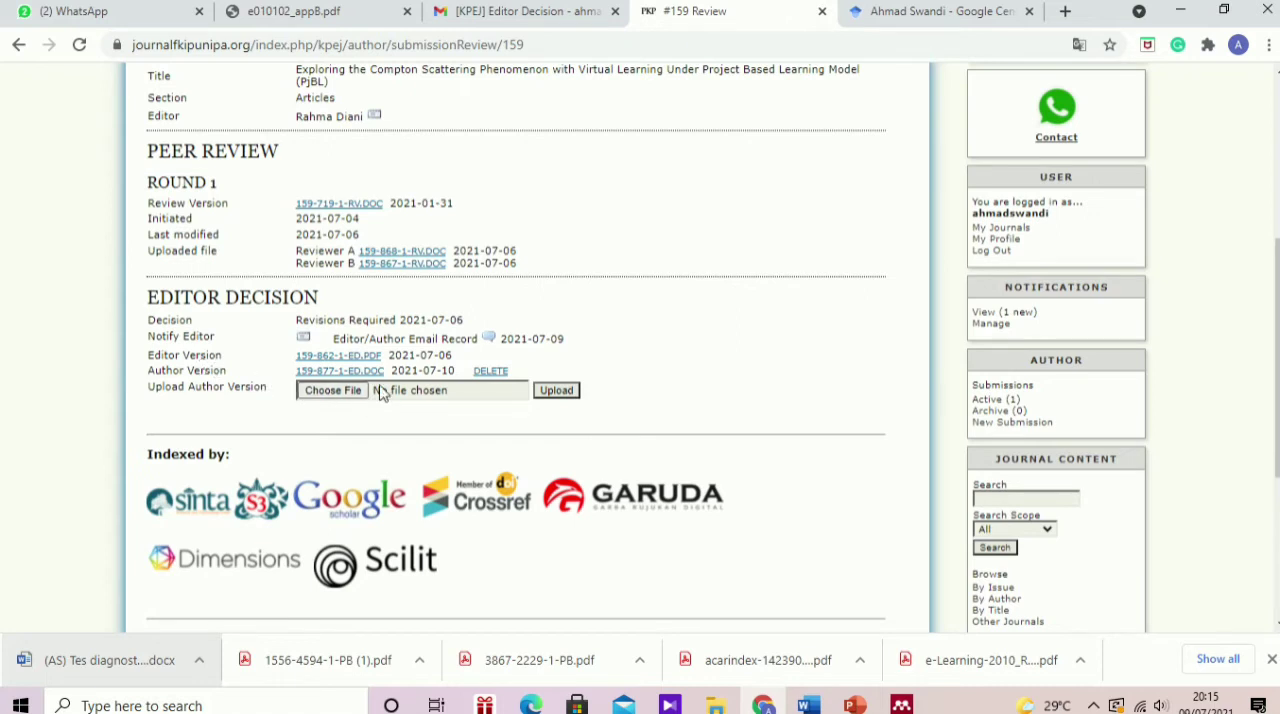
double_click(322, 373)
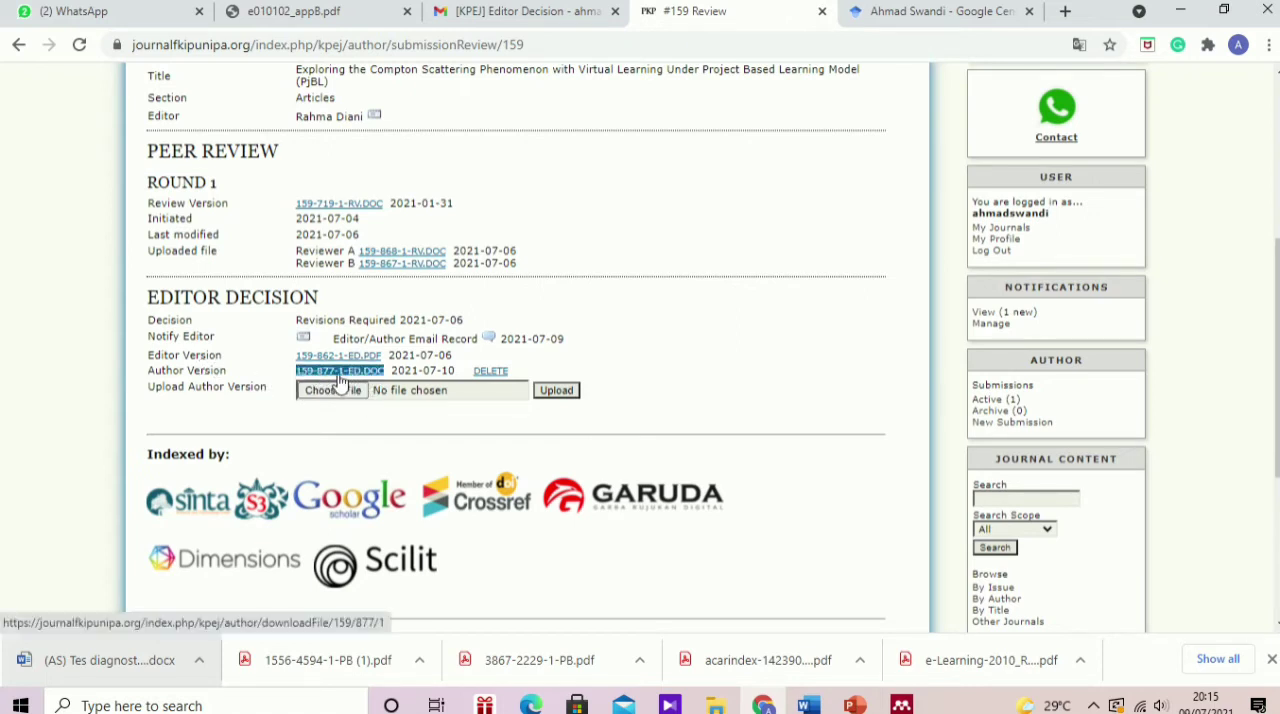
click(370, 383)
double_click(350, 373)
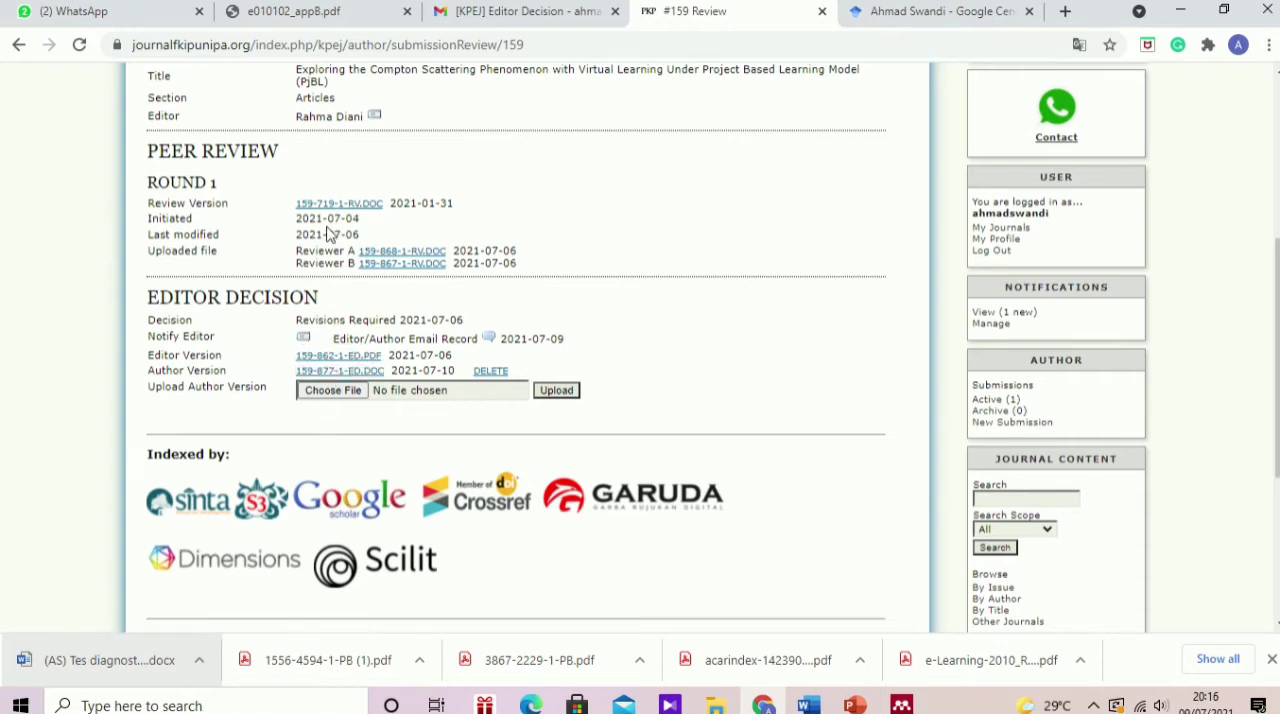
scroll(331, 235, up, 1)
scroll(331, 235, up, 2)
scroll(329, 228, down, 2)
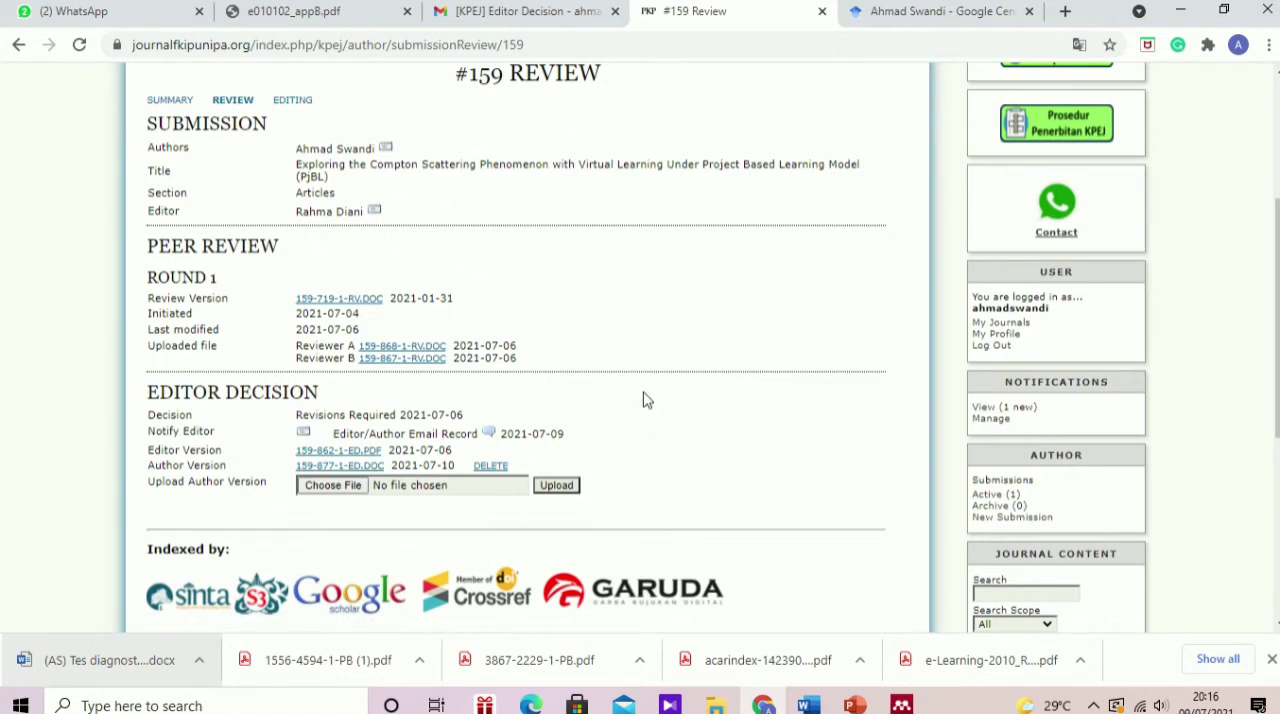
scroll(645, 400, up, 2)
scroll(645, 400, down, 2)
Step: Open the submission's summary page and look through its status, author metadata, abstract, indexing and references
click(183, 104)
scroll(517, 497, down, 3)
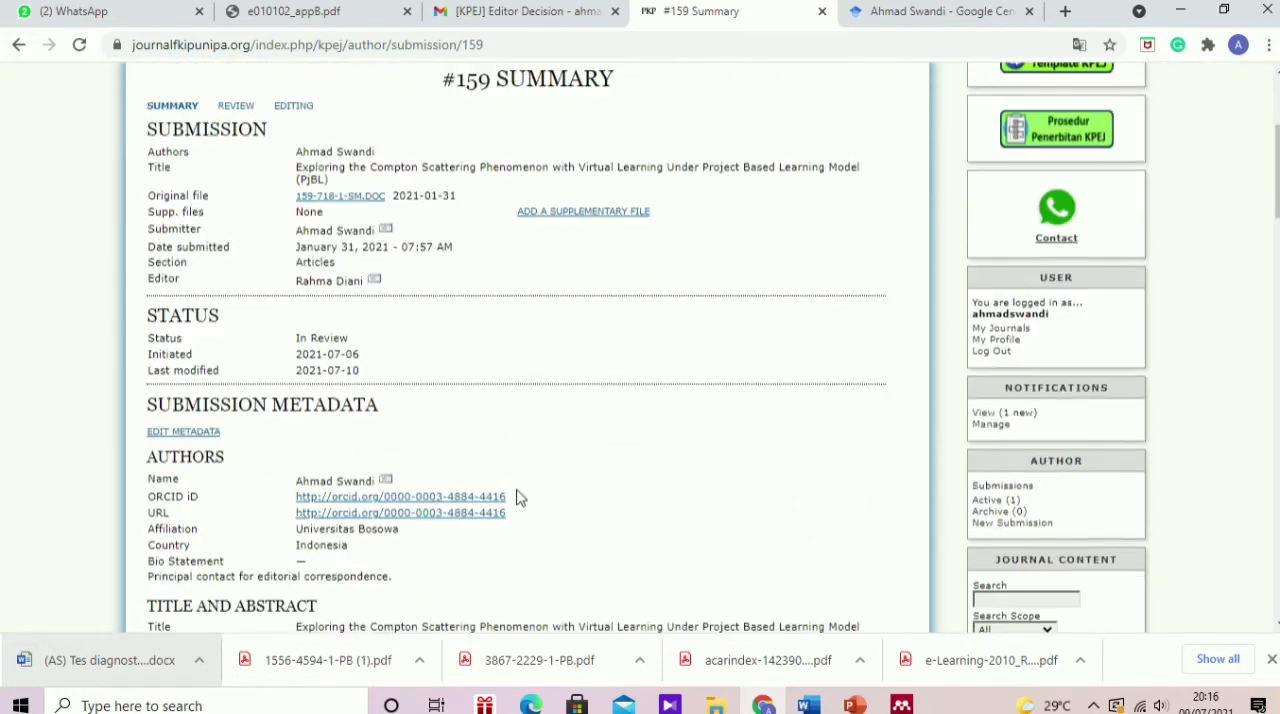
scroll(503, 449, down, 2)
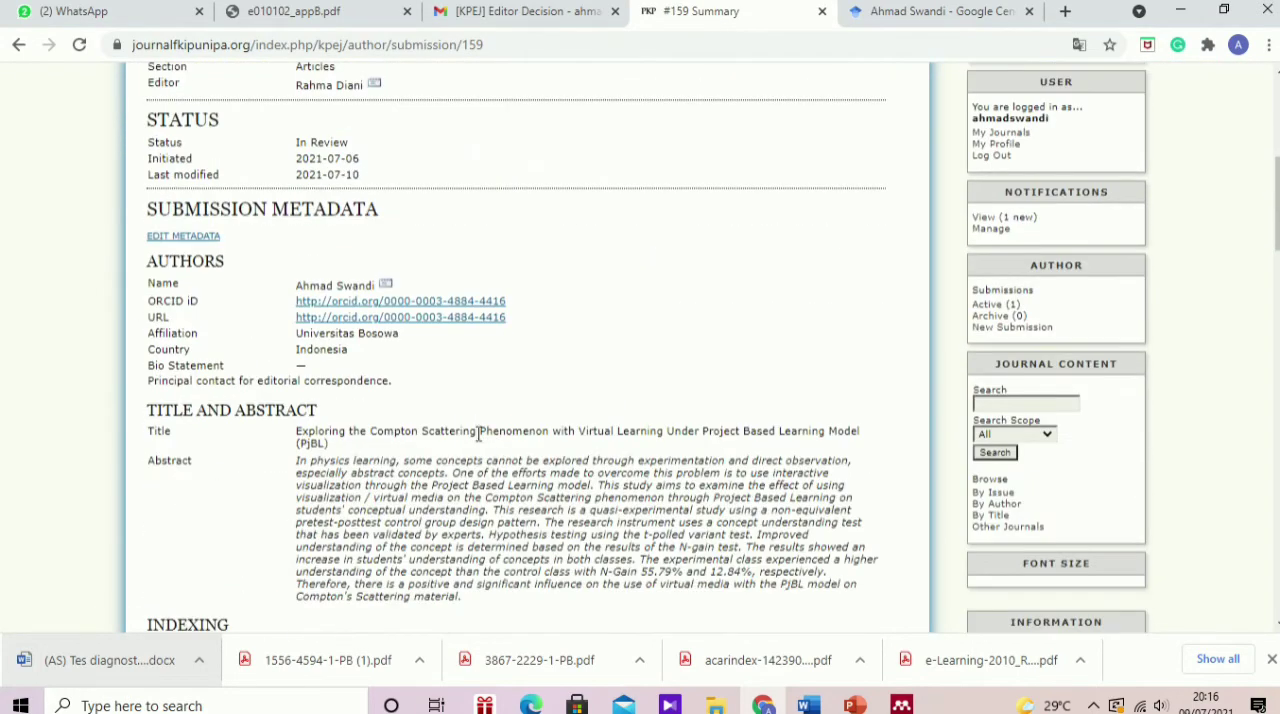
scroll(477, 436, up, 2)
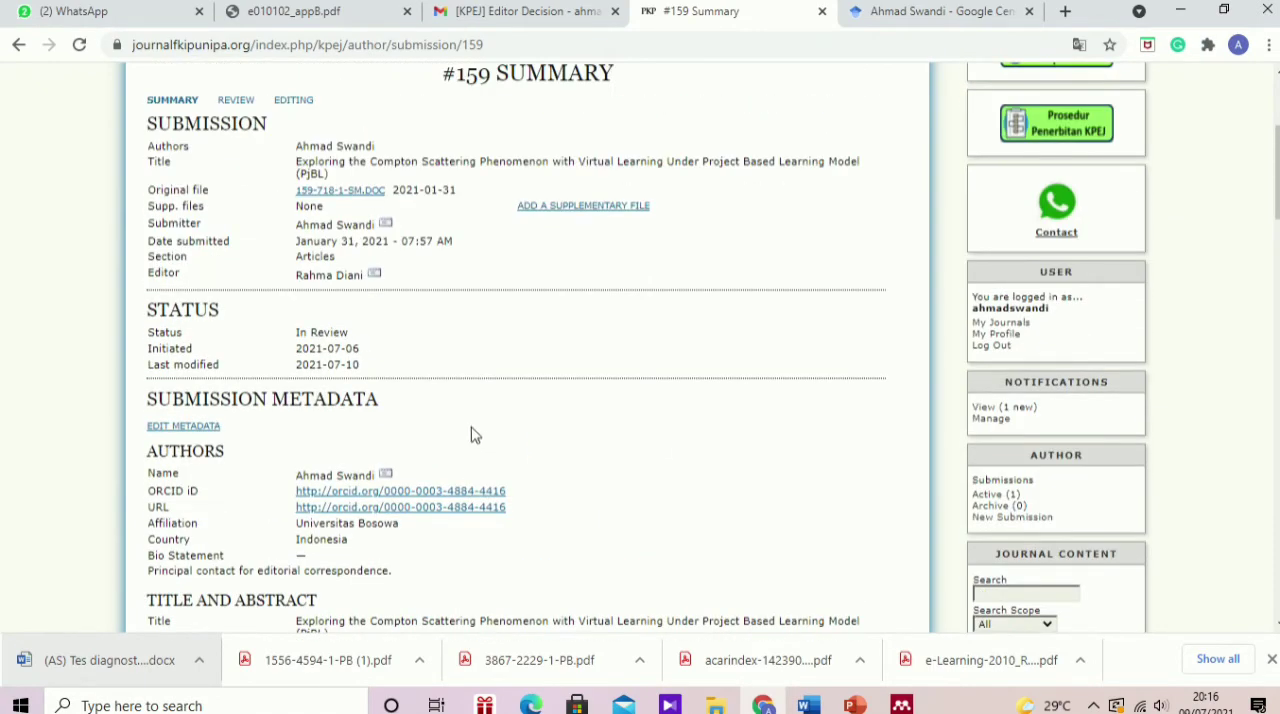
scroll(474, 430, down, 1)
scroll(471, 428, down, 12)
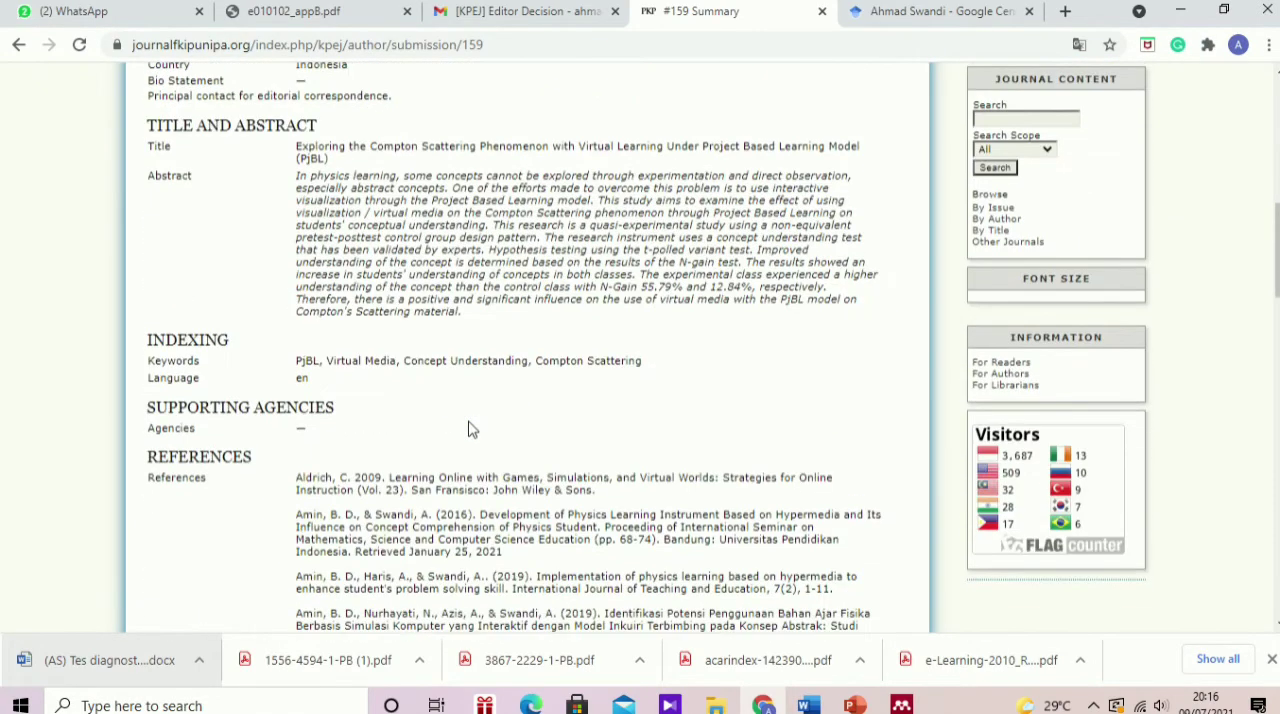
scroll(471, 428, down, 15)
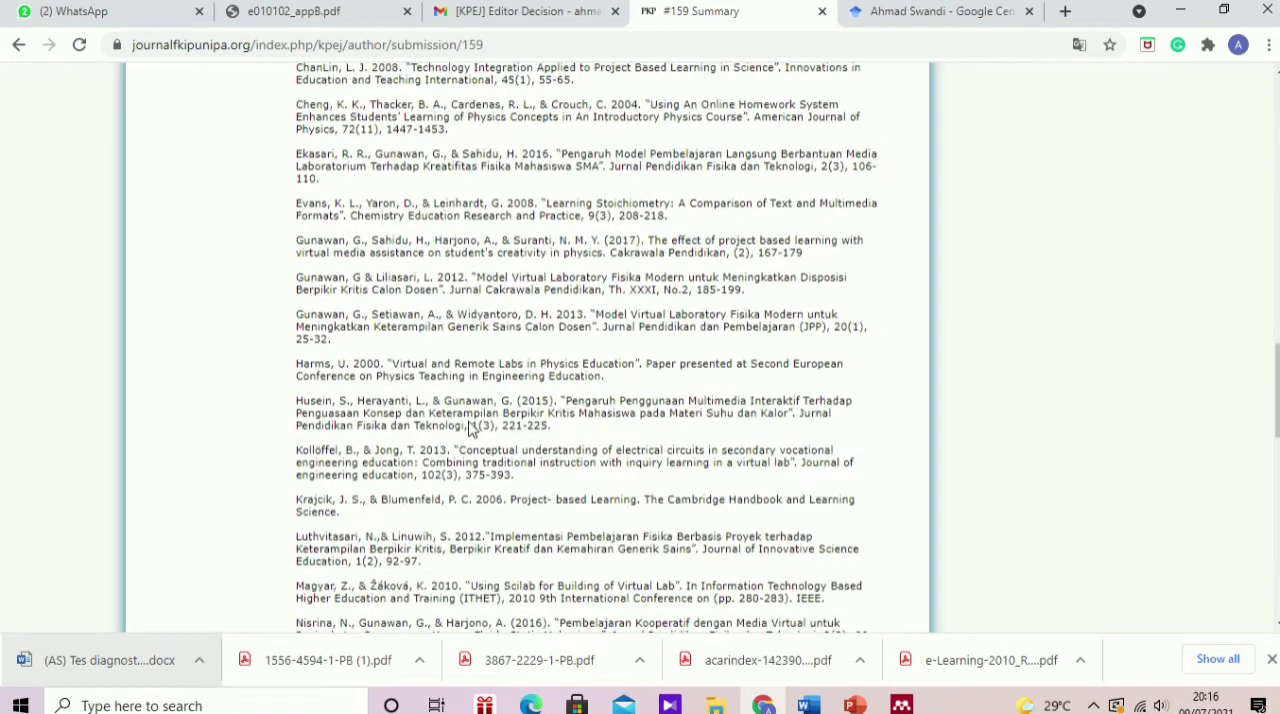
scroll(471, 428, up, 20)
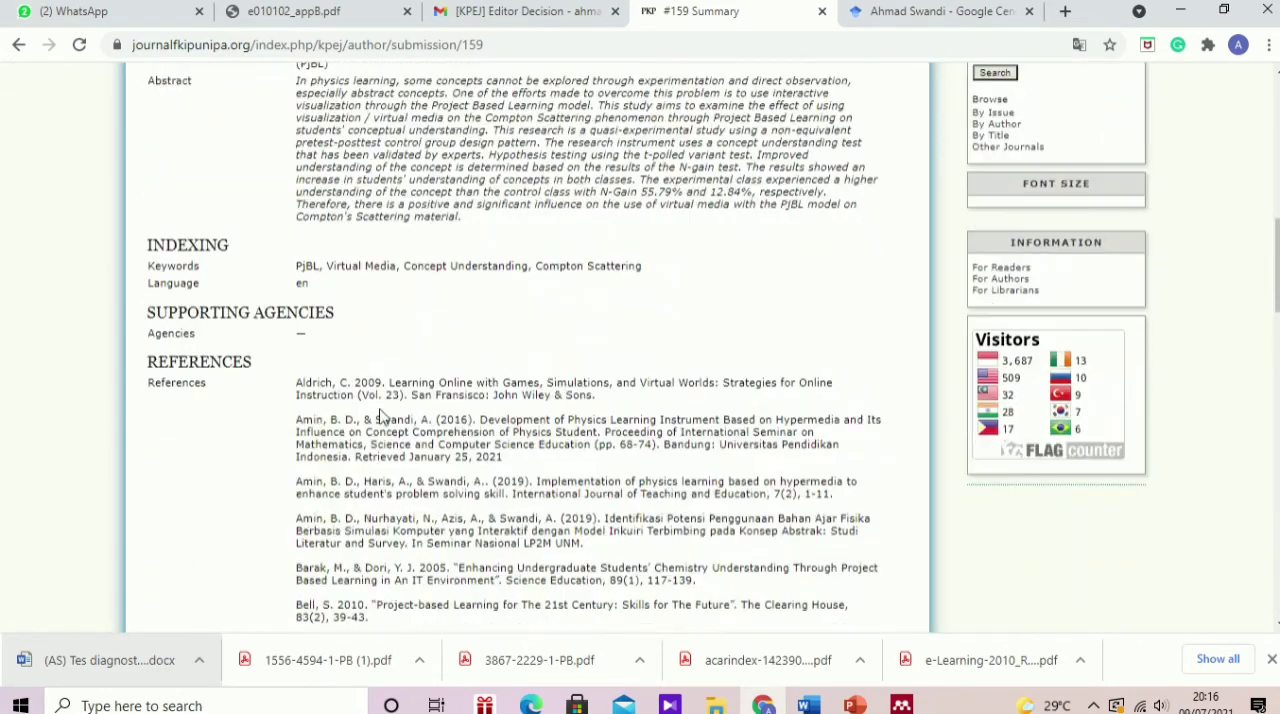
scroll(380, 417, up, 4)
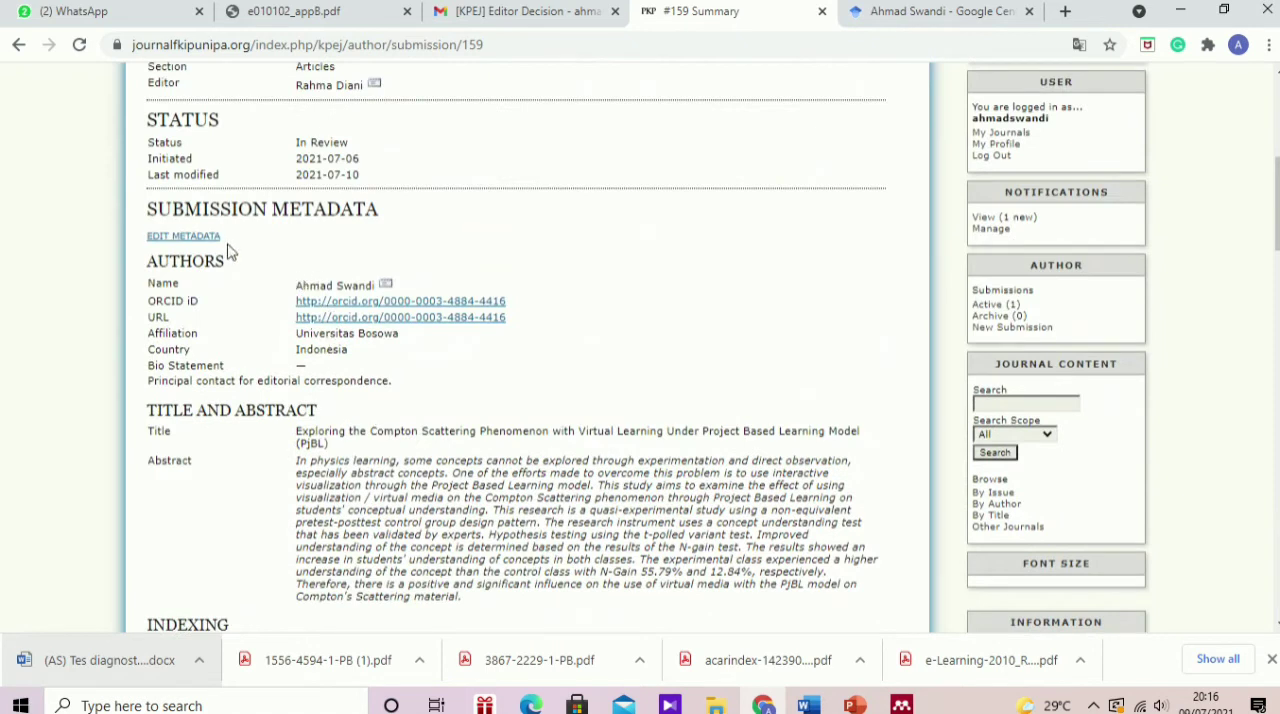
Step: Open the submission's metadata for editing and look over the existing author's fields
click(197, 238)
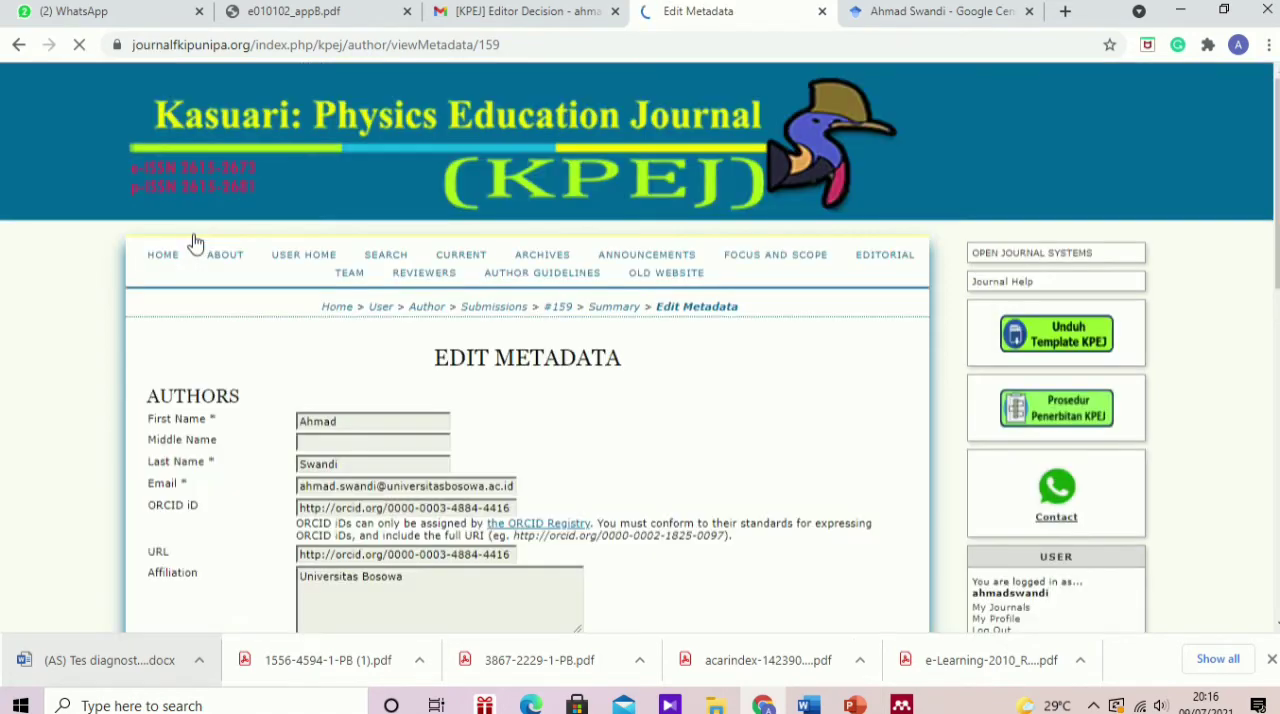
scroll(350, 425, down, 3)
scroll(352, 425, down, 6)
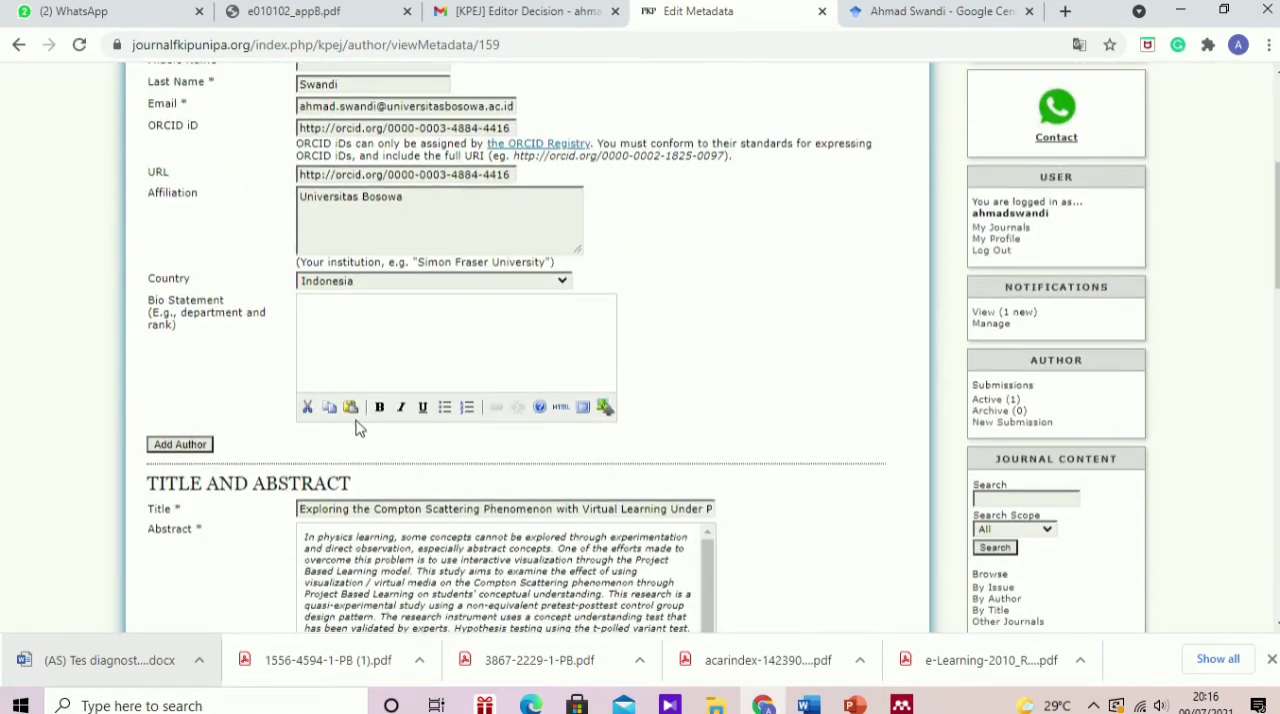
scroll(360, 425, up, 9)
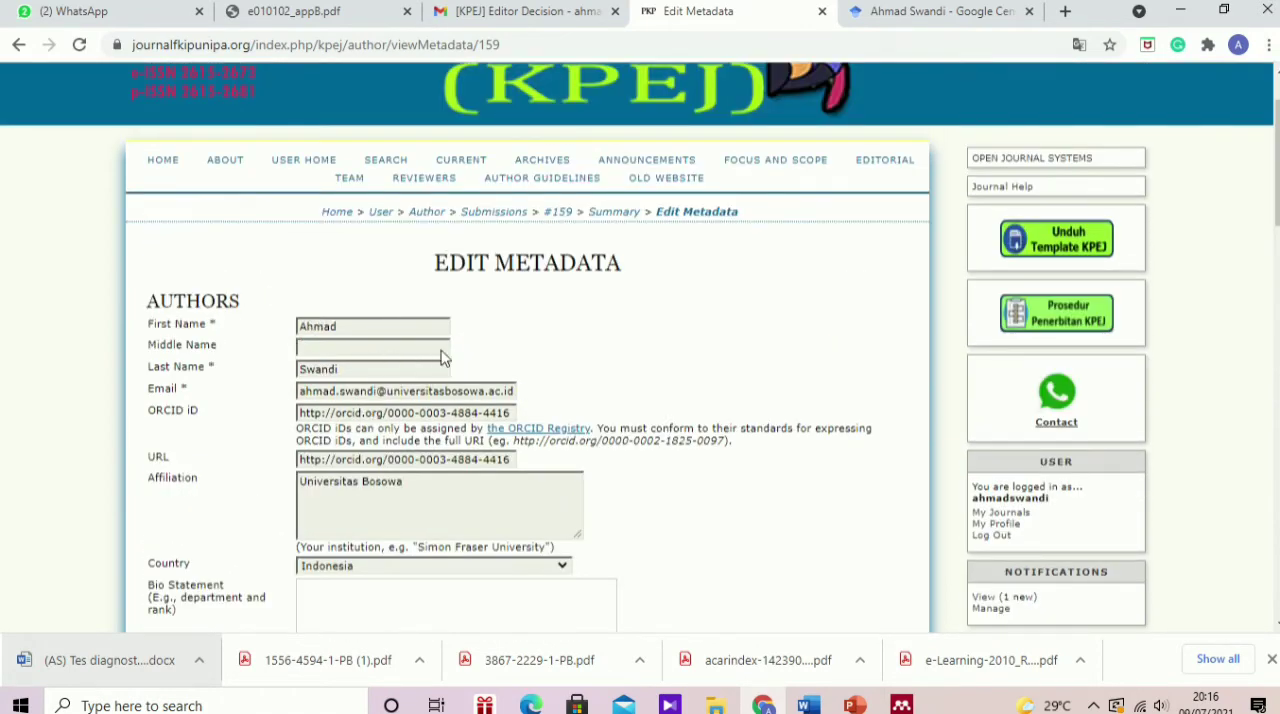
Step: Switch to the revisi KPEJ document in Word and view the author list and affiliations on its first page
mouse_move(808, 705)
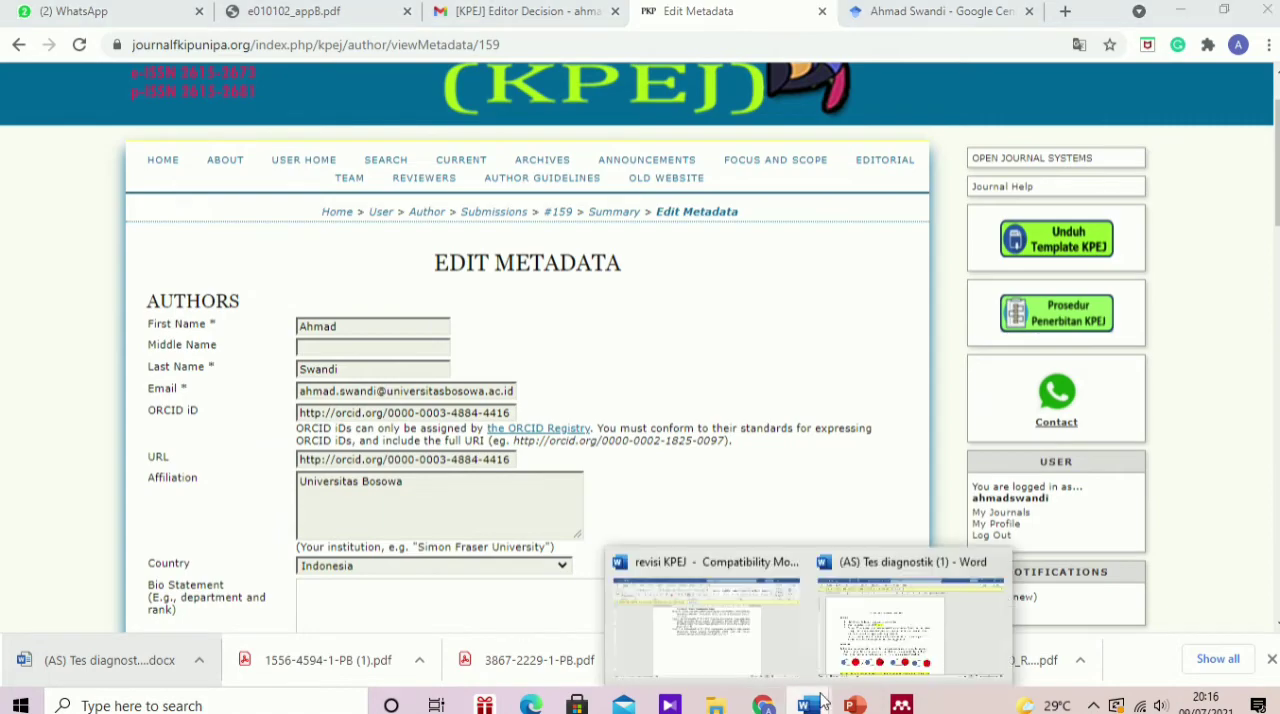
click(750, 632)
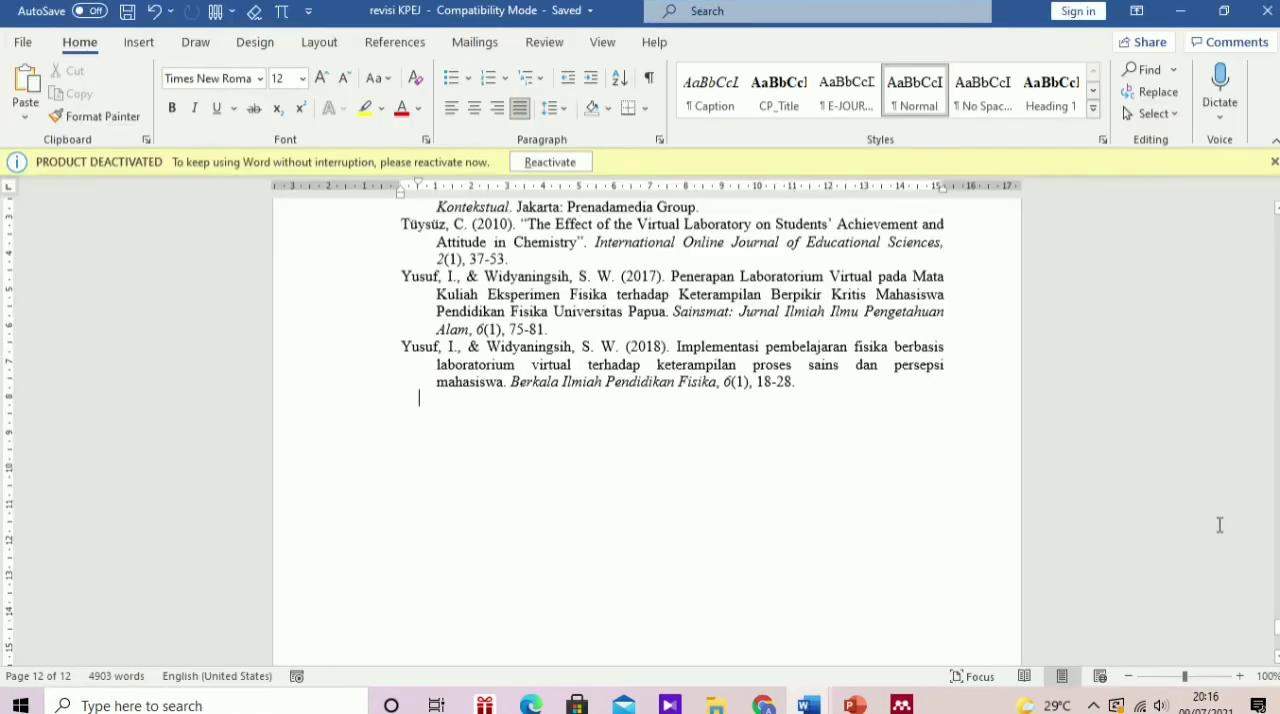
scroll(1220, 523, up, 15)
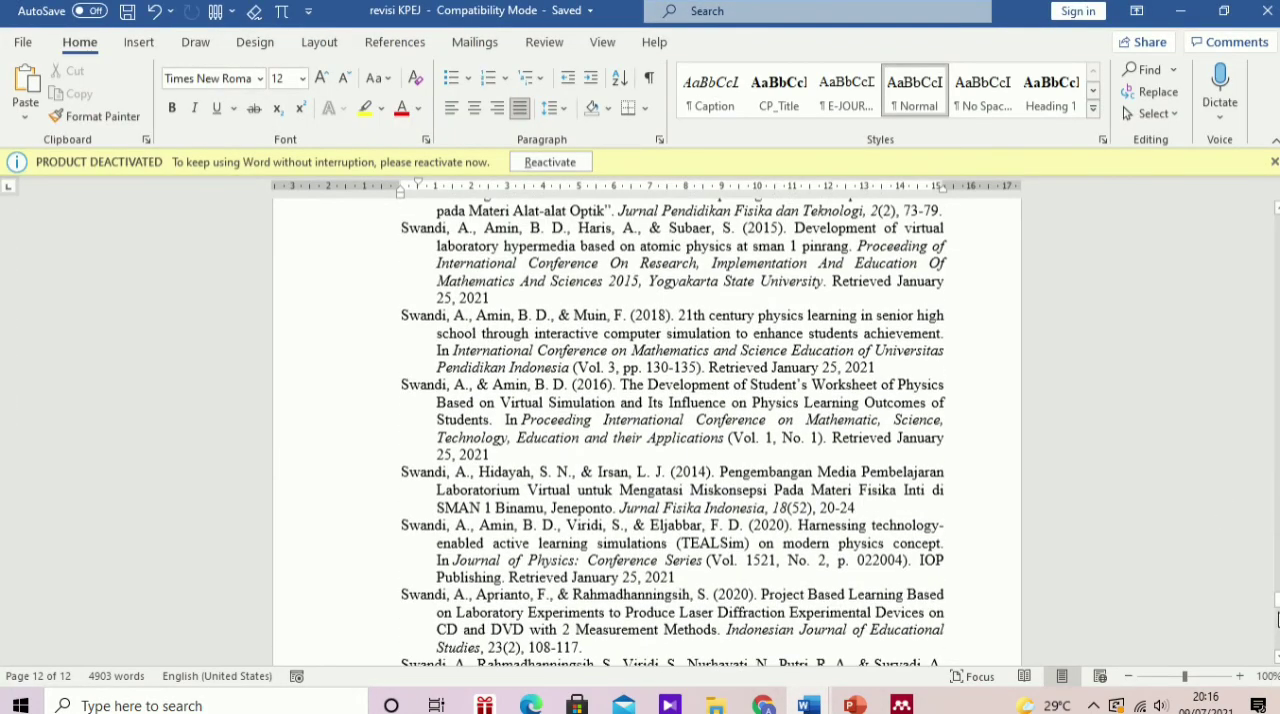
drag(1277, 610, 1277, 210)
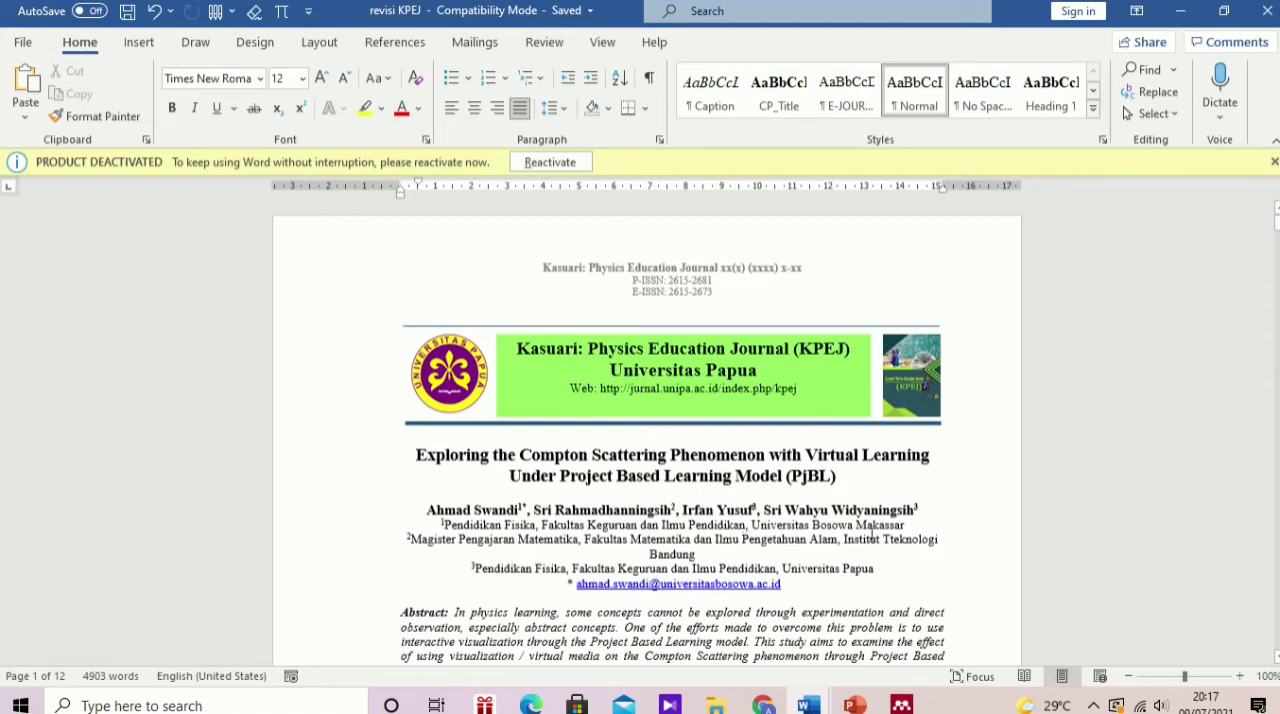
Step: Return to the Edit Metadata page in Chrome and add a second, blank author entry to the submission
click(763, 705)
scroll(398, 367, down, 3)
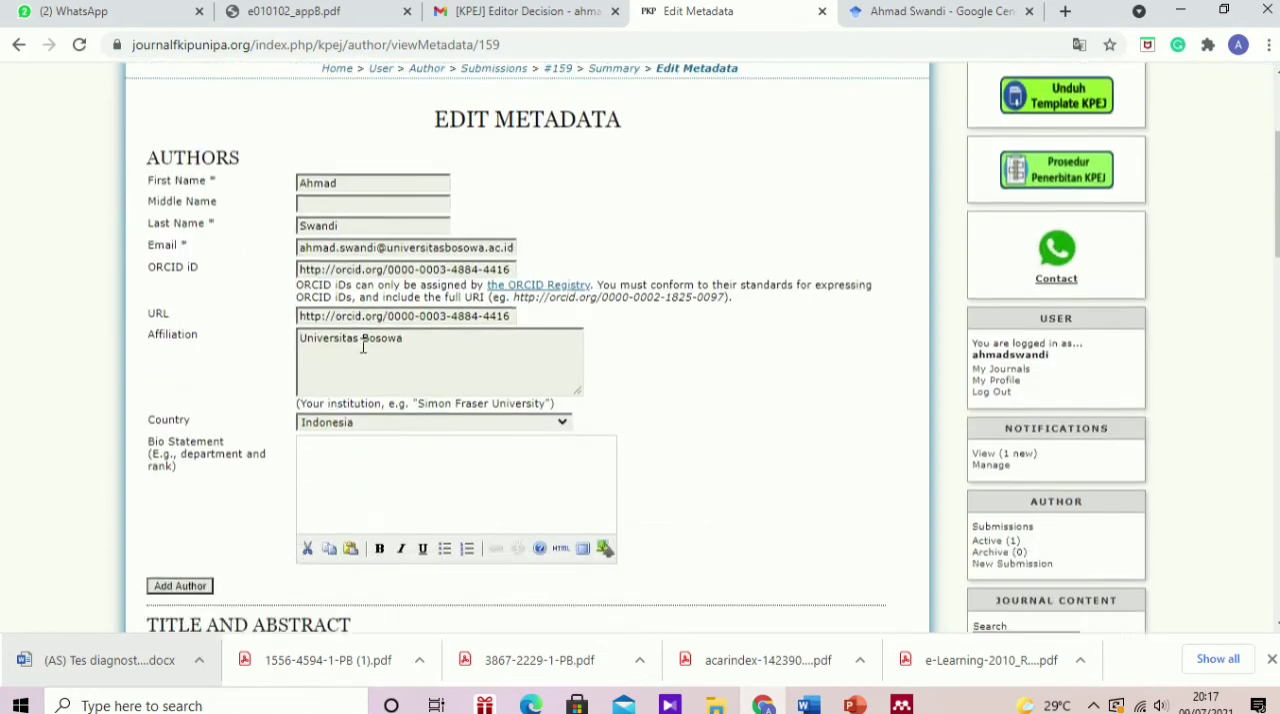
scroll(358, 383, up, 3)
scroll(358, 383, down, 2)
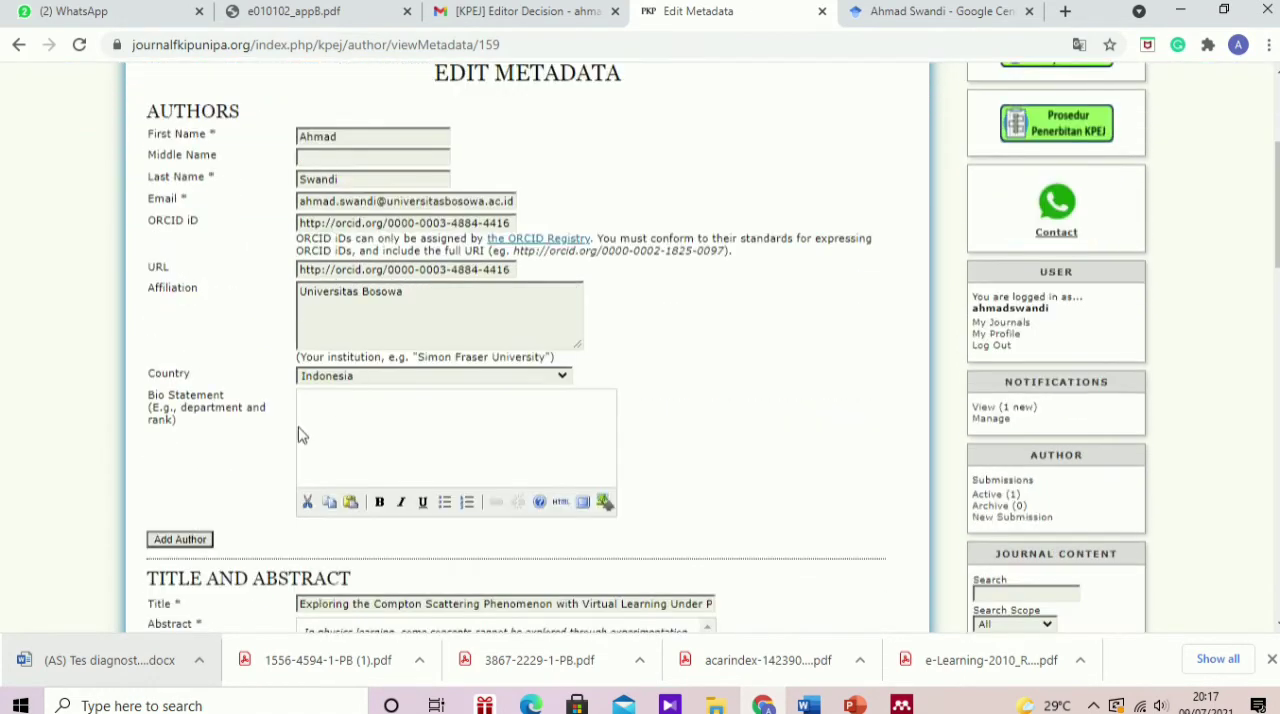
click(180, 540)
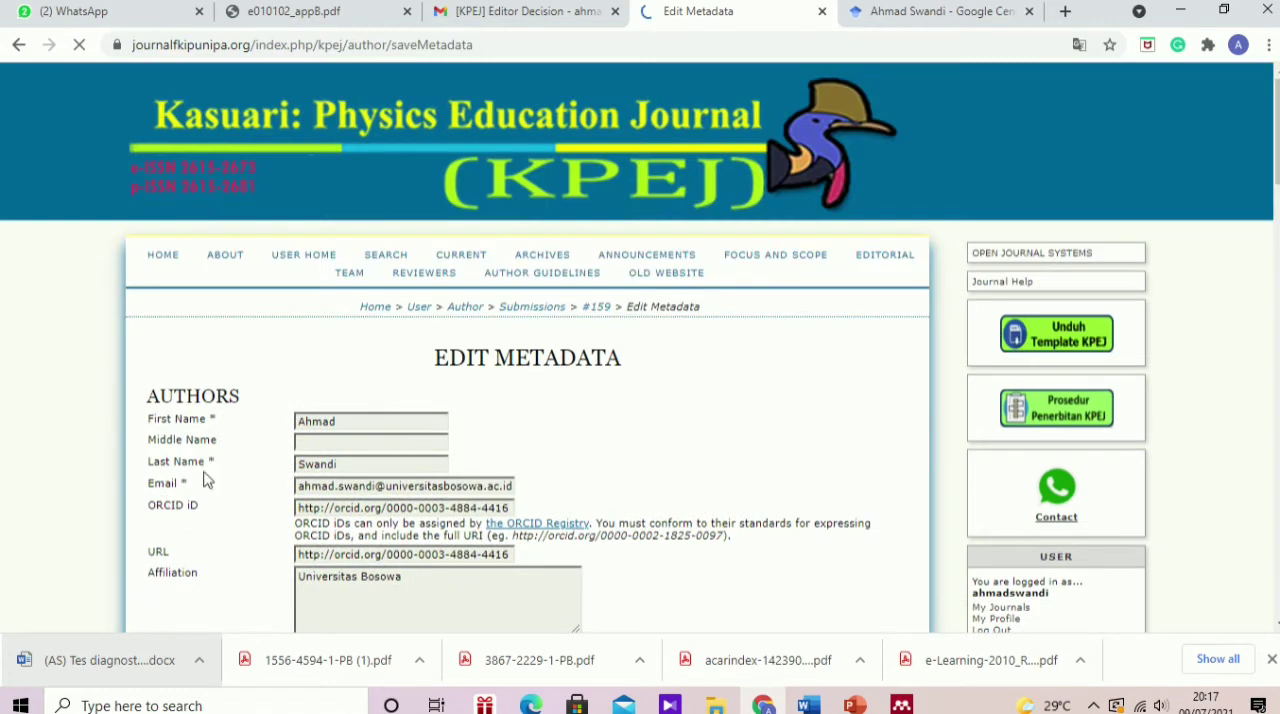
scroll(358, 421, down, 4)
scroll(303, 411, down, 1)
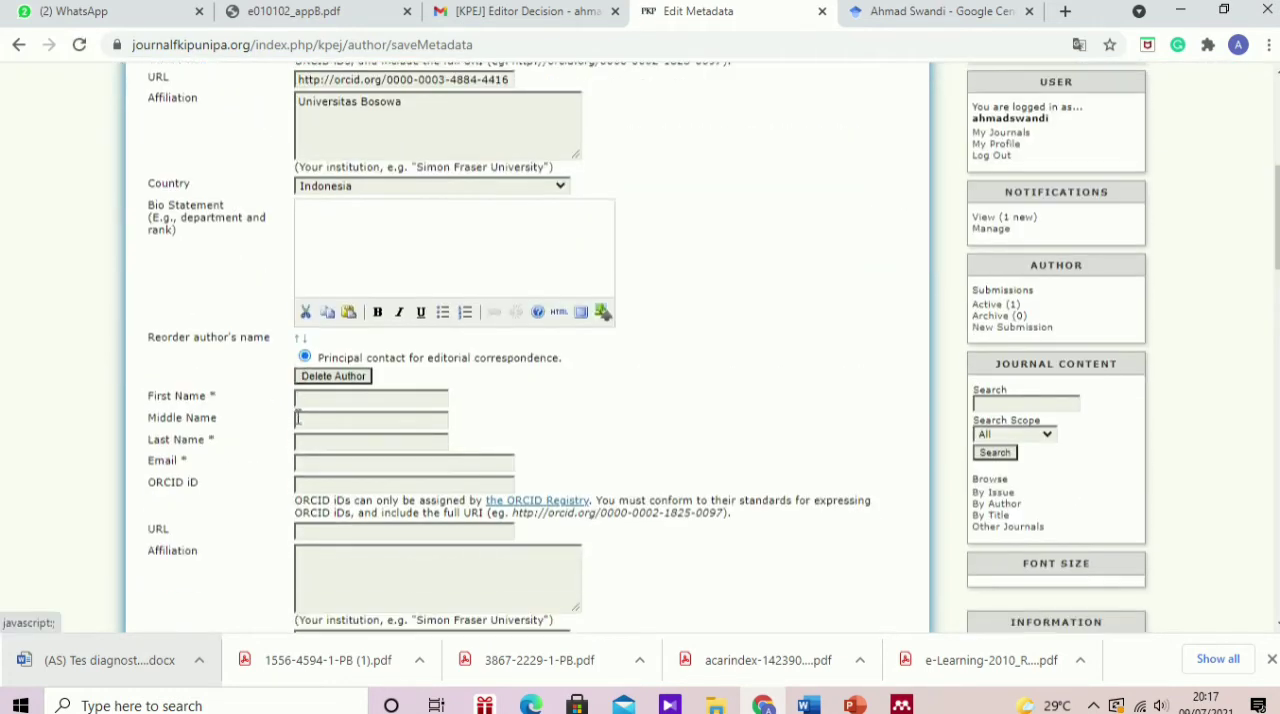
Step: Fill in the second author's first name, last name and e-mail from the saved suggestions
click(299, 398)
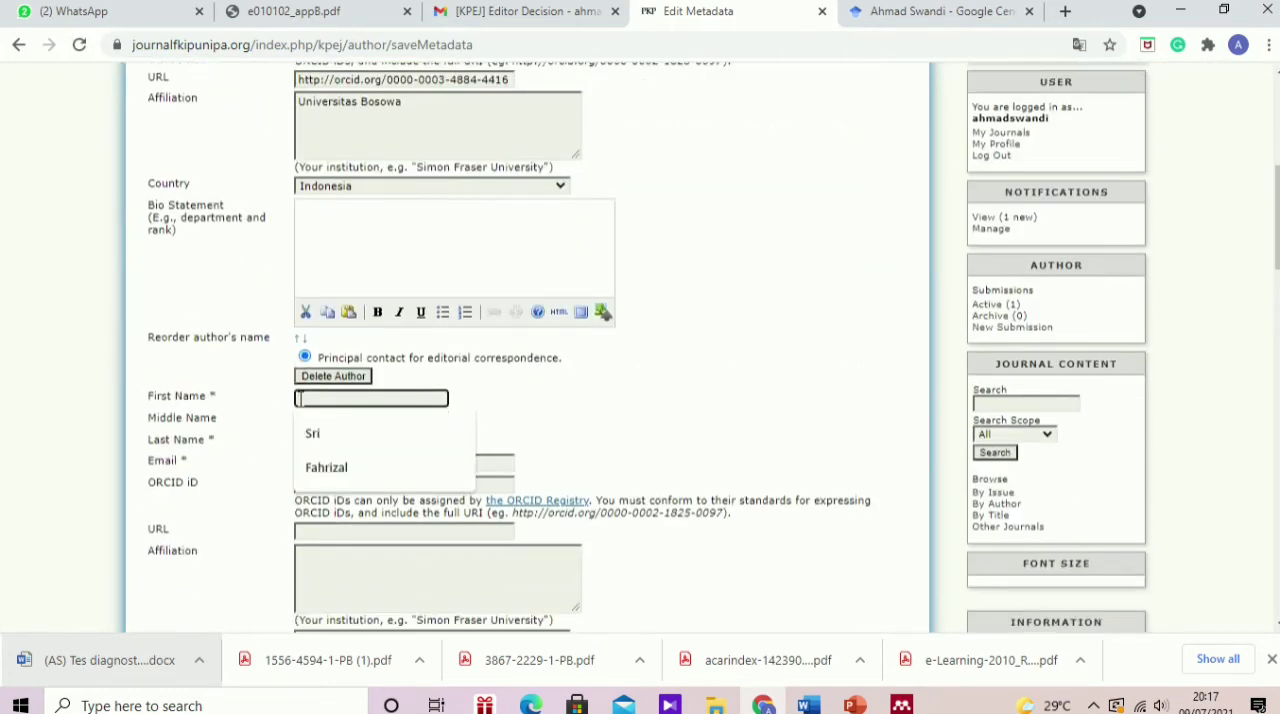
click(313, 440)
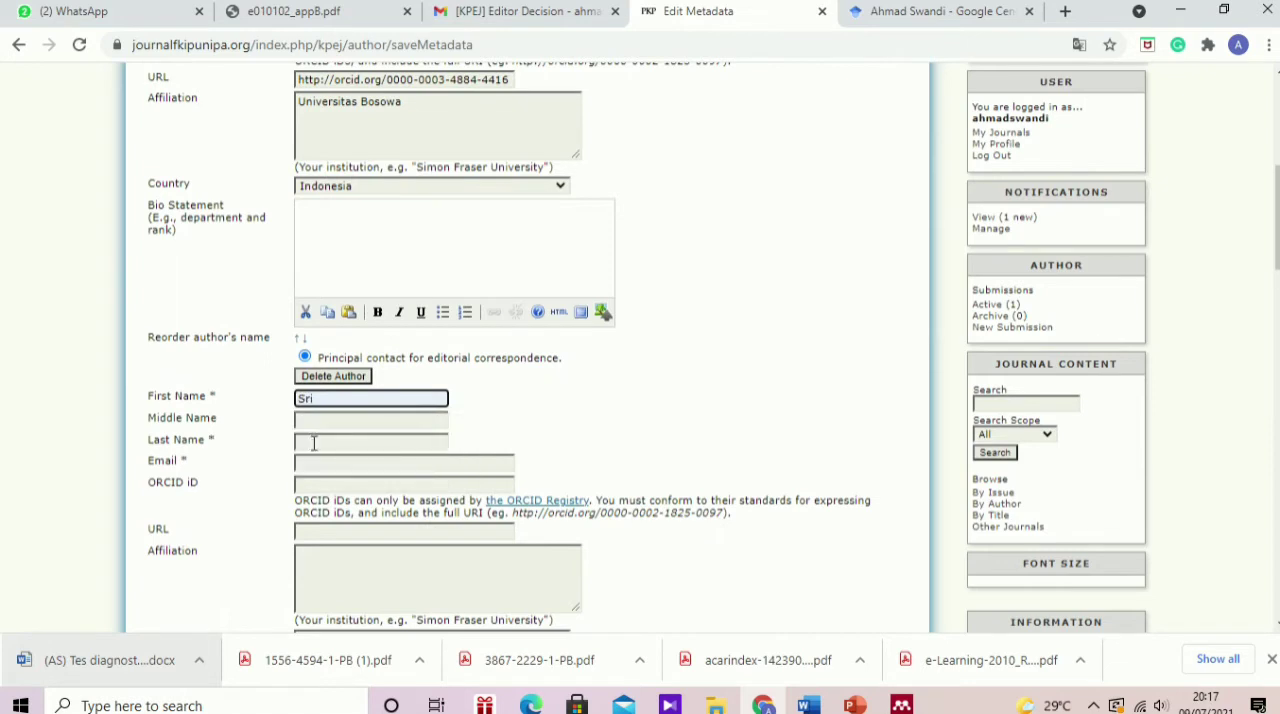
click(313, 445)
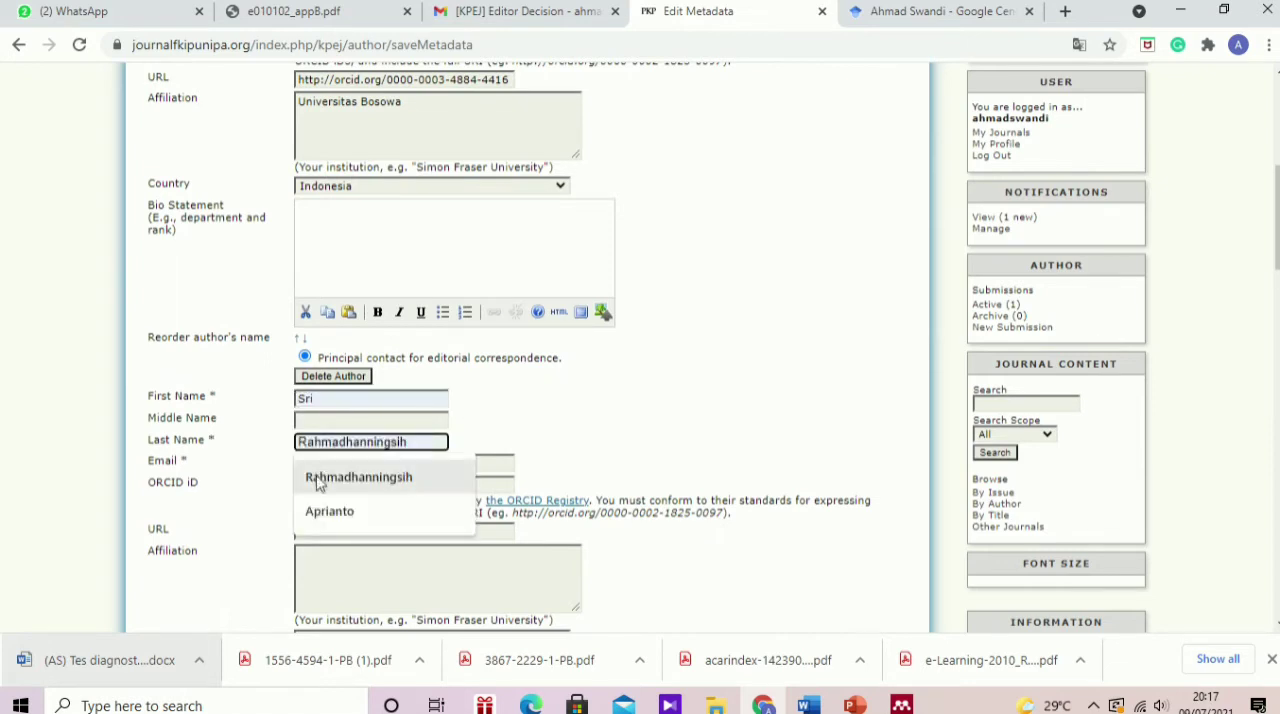
click(318, 474)
click(316, 464)
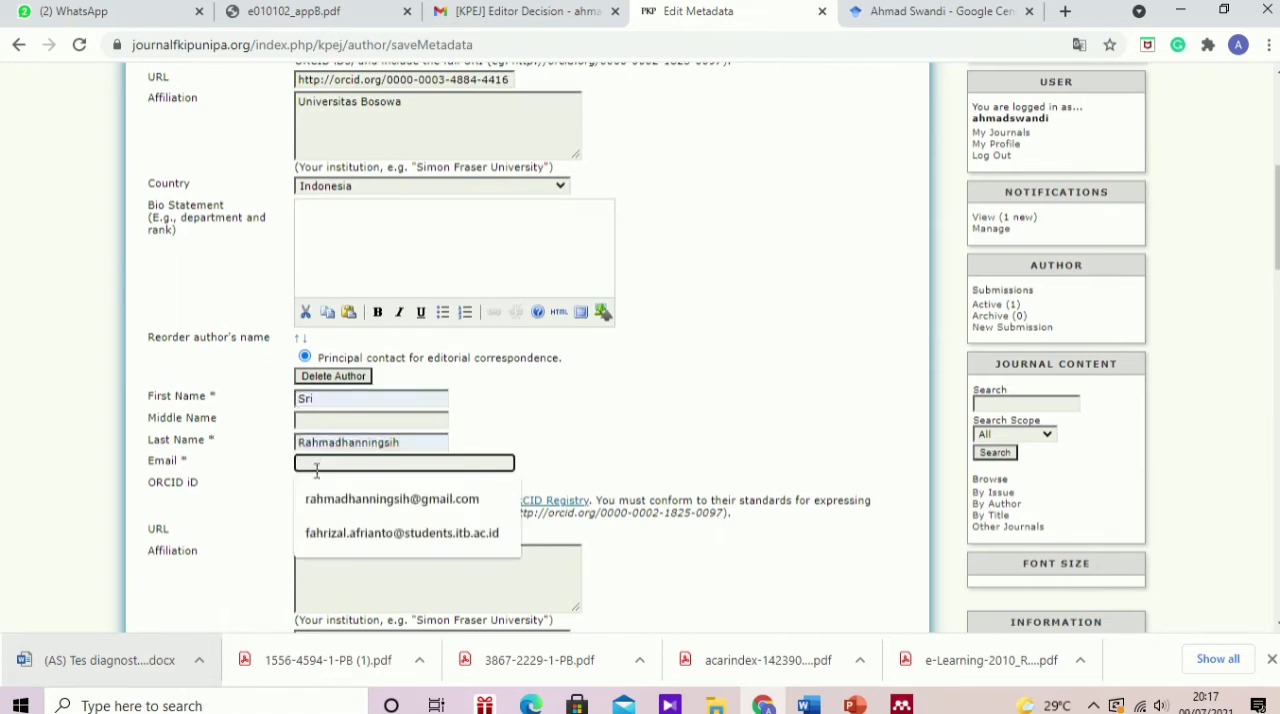
click(326, 499)
Step: Enter Institut Teknologi Bandung as the second author's affiliation
scroll(328, 496, down, 1)
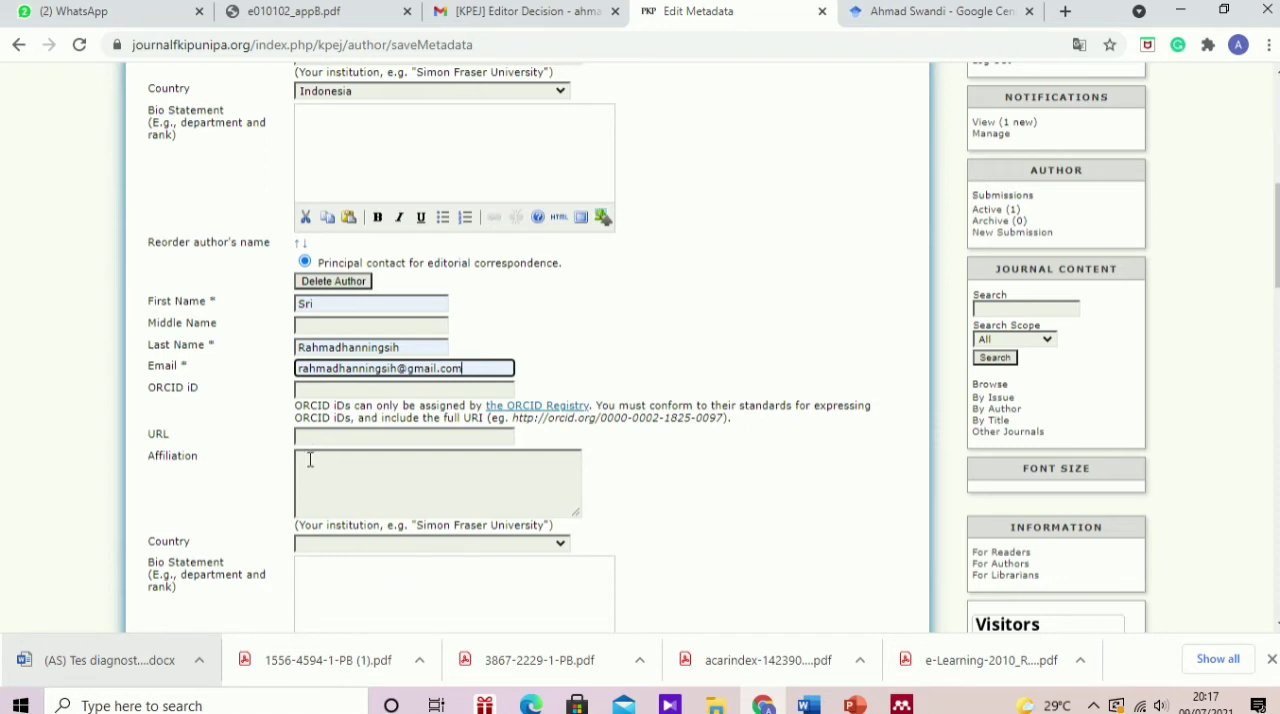
click(320, 456)
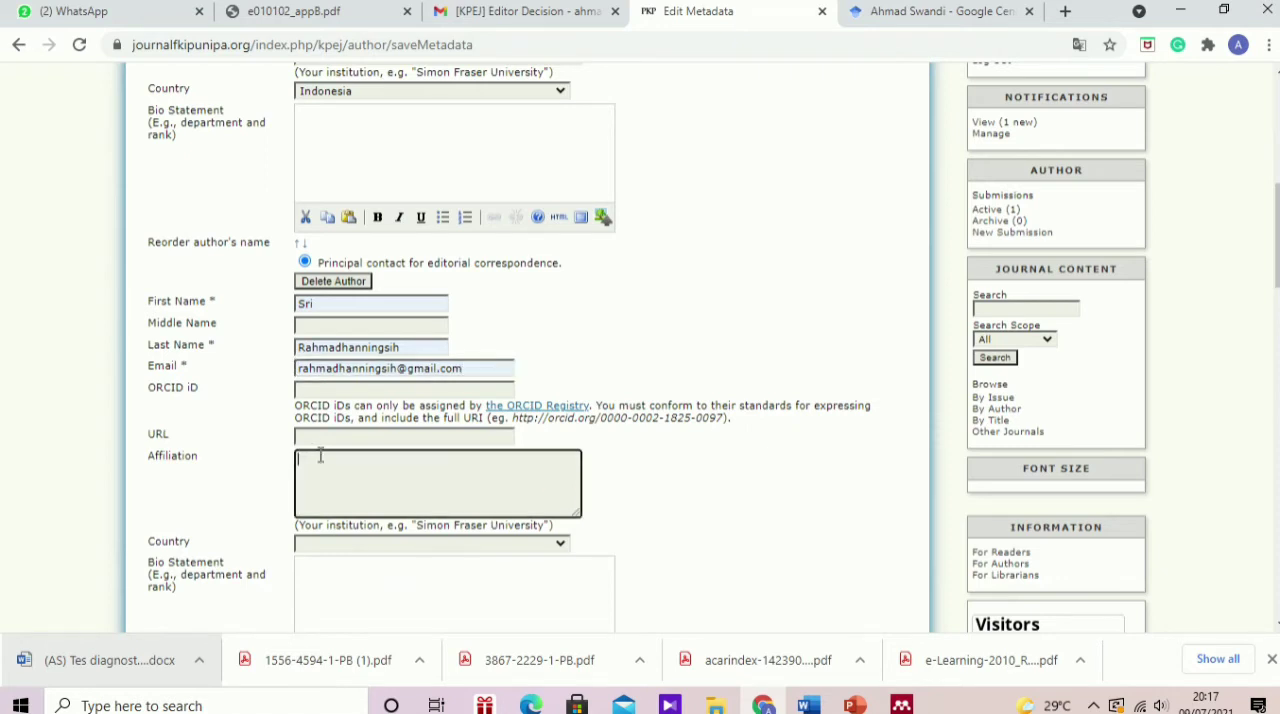
text(Institut Teknologi Bandung)
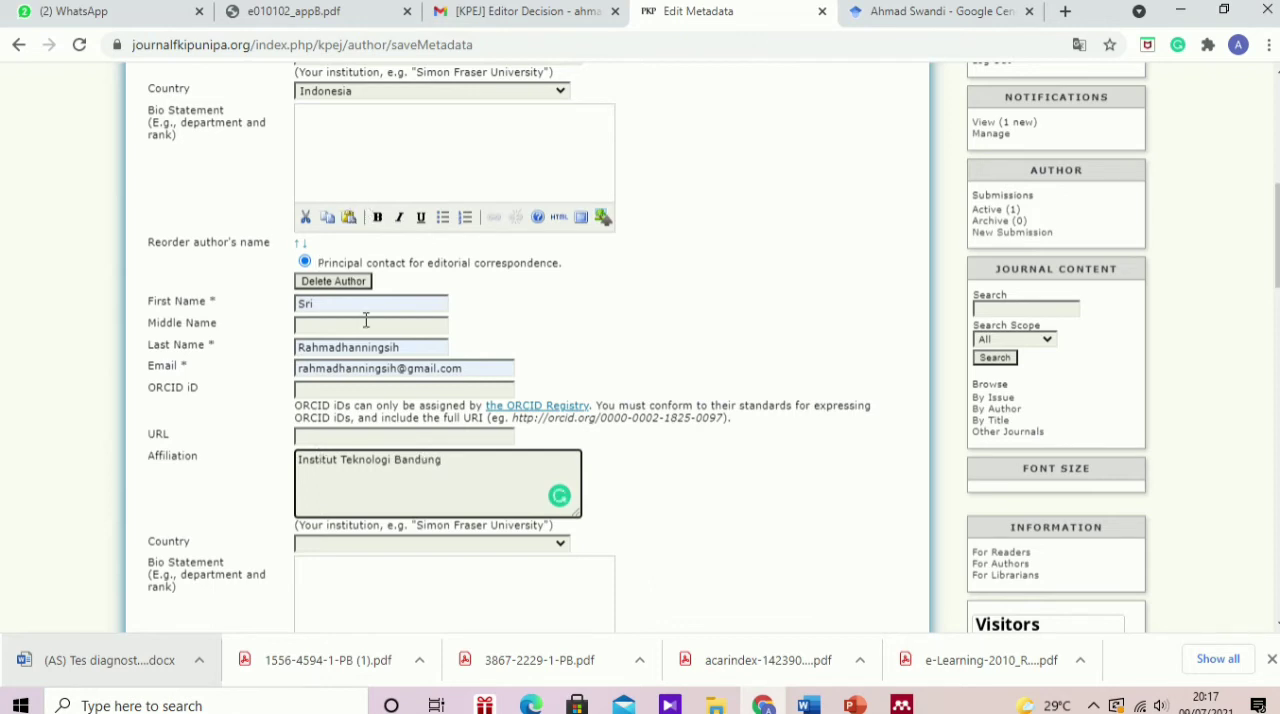
Step: Set the second author's country to Indonesia
scroll(366, 324, down, 2)
click(561, 354)
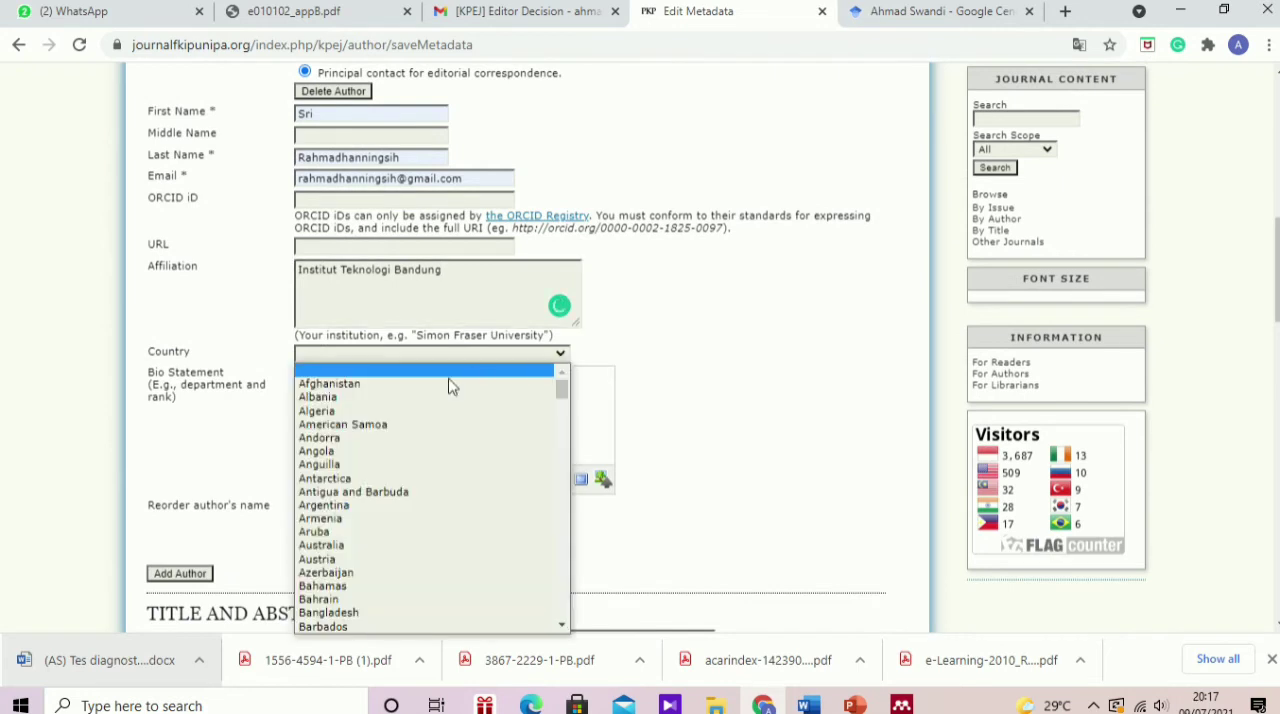
scroll(445, 395, down, 20)
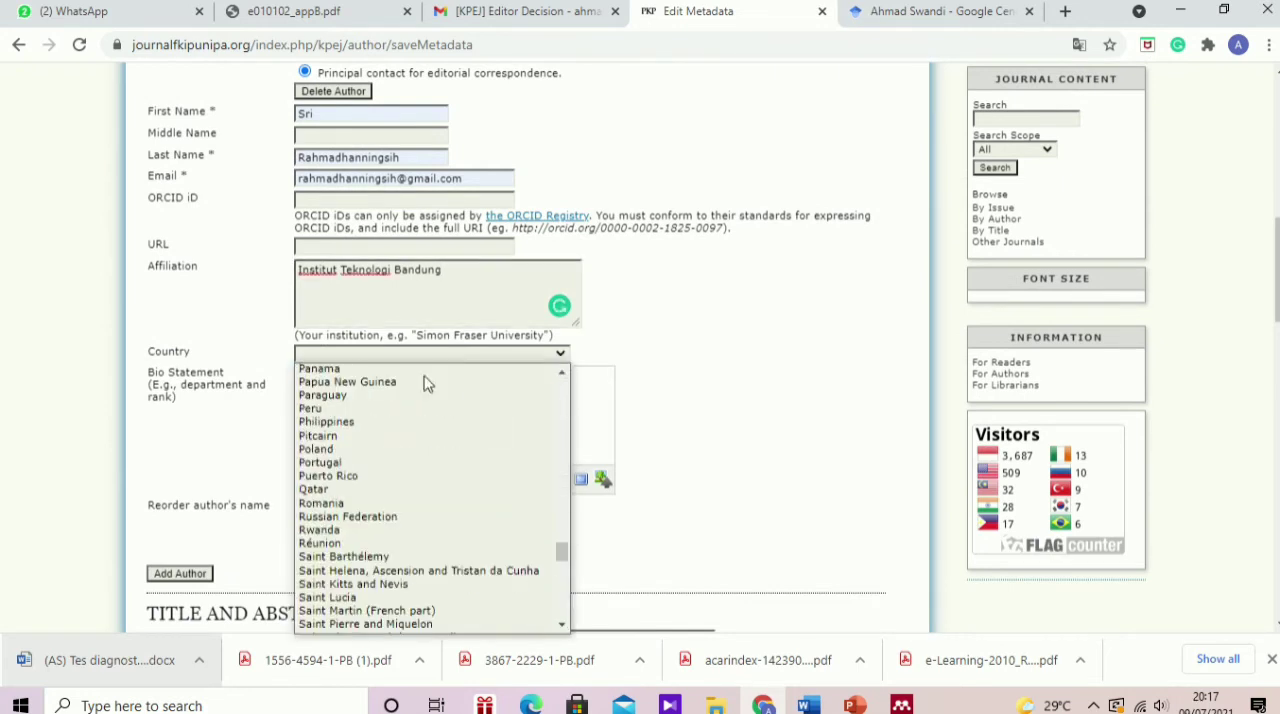
click(357, 354)
key(i)
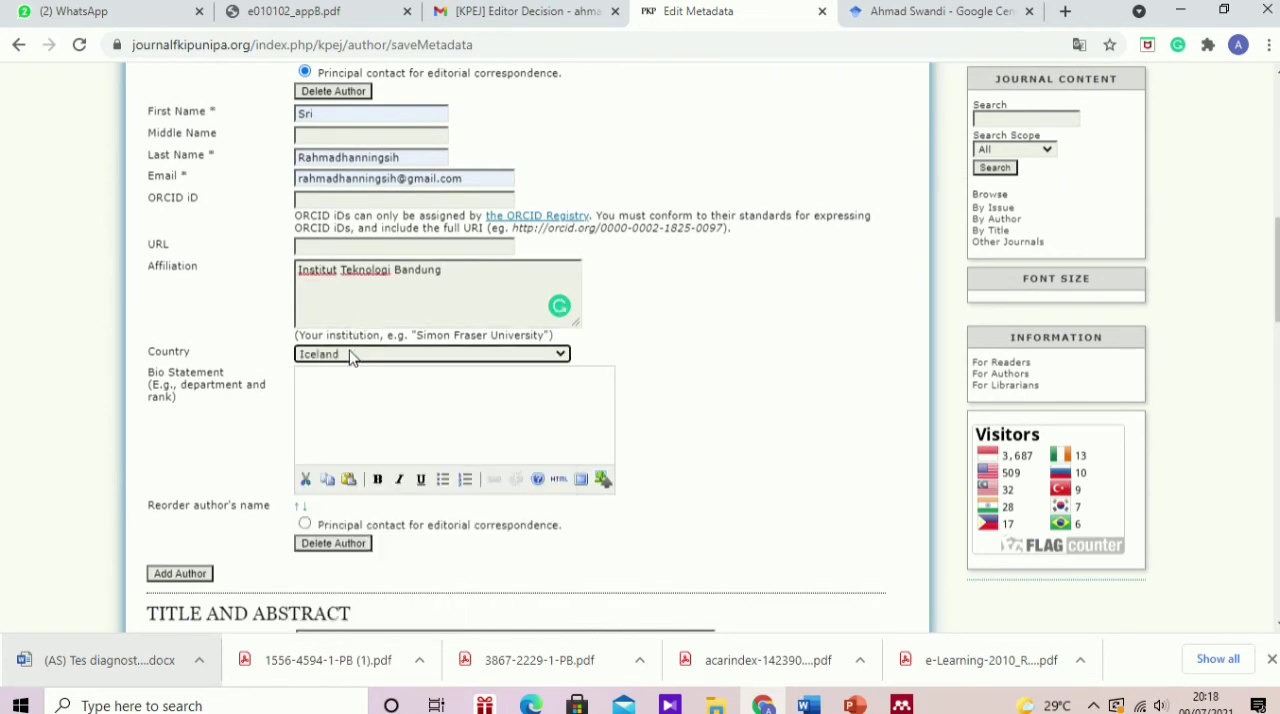
key(i)
key(i)
click(402, 356)
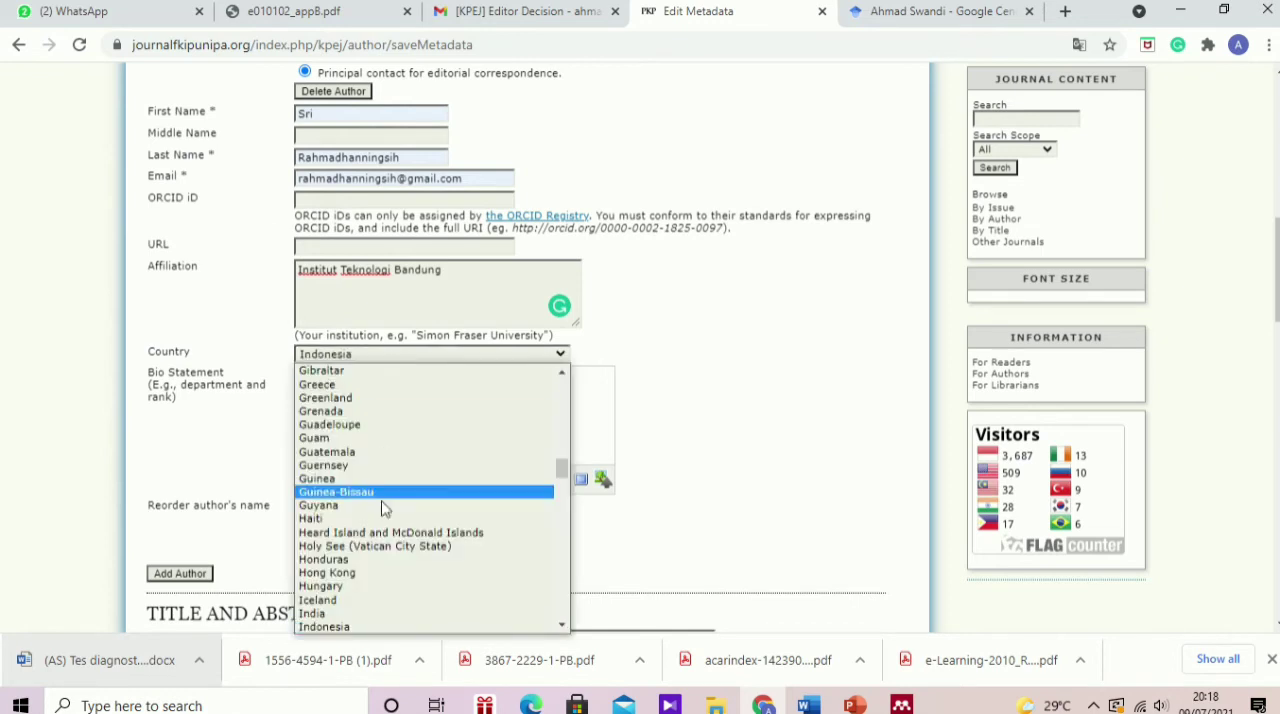
click(388, 627)
Step: Check the second author's completed details and look through the abstract, cover, indexing and agencies sections of the metadata form
scroll(362, 431, down, 2)
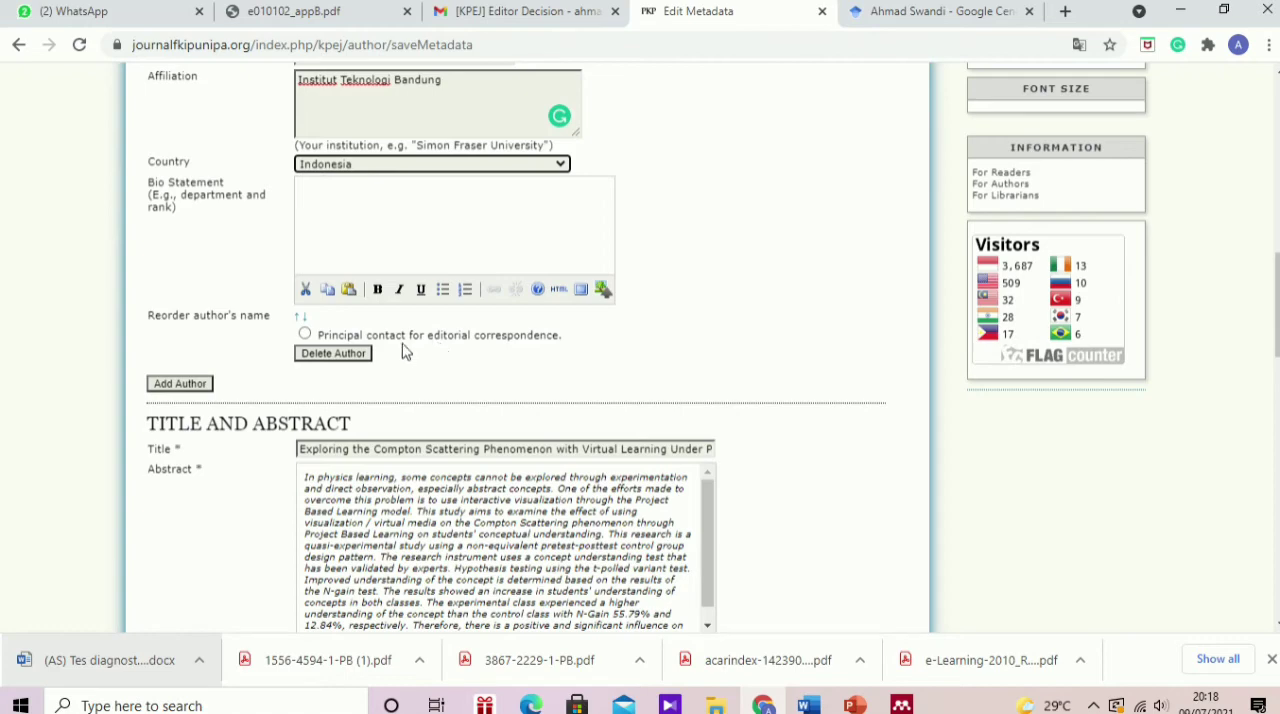
scroll(416, 349, up, 1)
scroll(401, 333, up, 6)
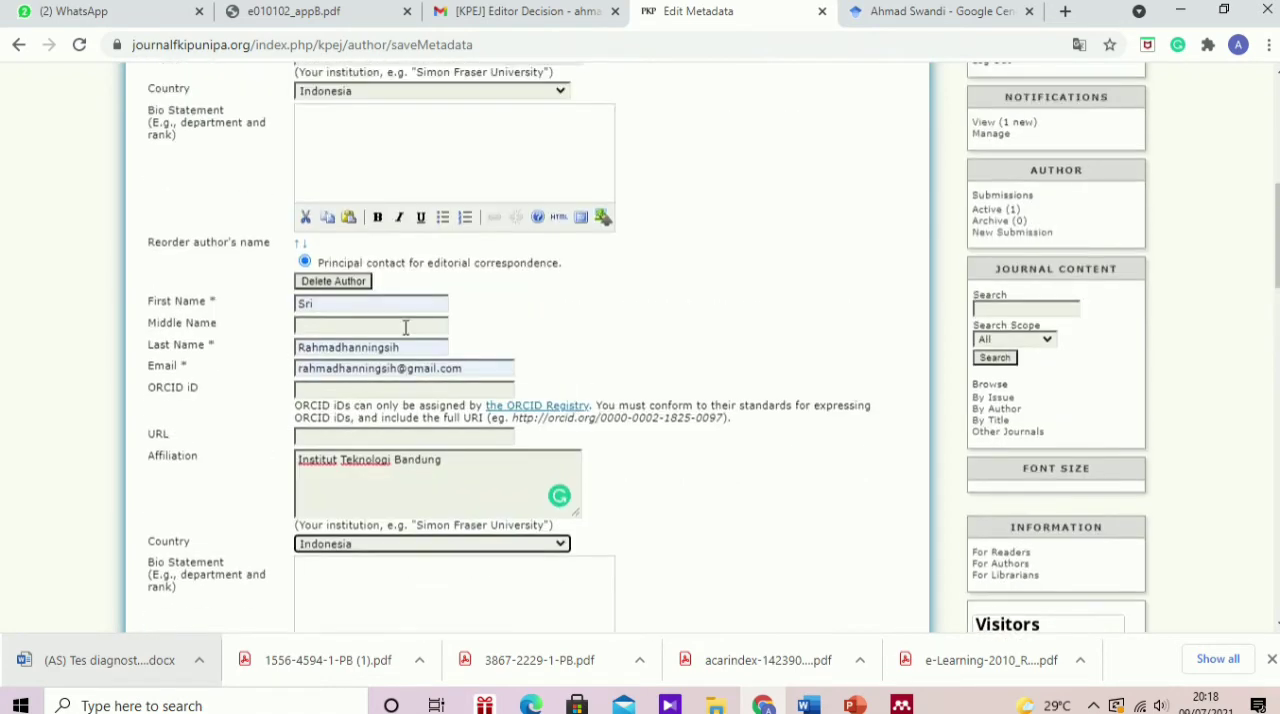
scroll(404, 340, down, 3)
scroll(406, 405, down, 1)
scroll(405, 404, down, 6)
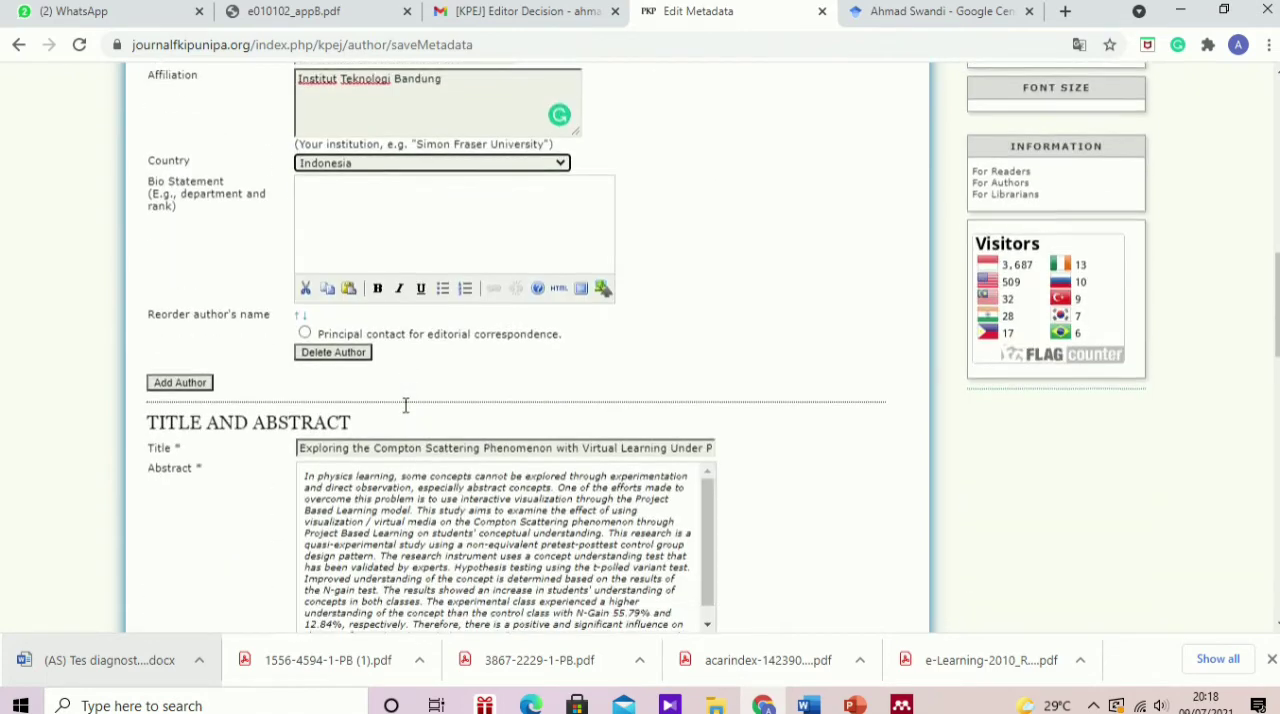
scroll(405, 412, down, 3)
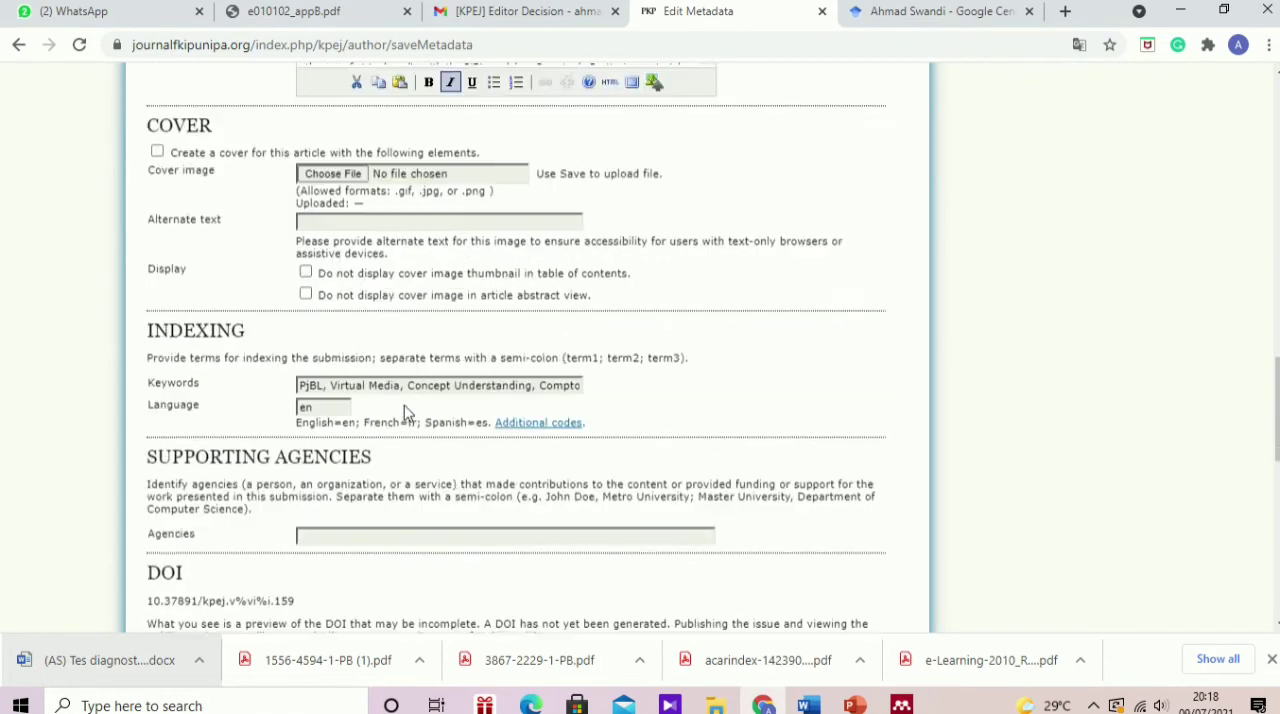
Step: Switch to the revisi KPEJ document in Word and copy all the entries under DAFTAR PUSTAKA
scroll(405, 412, up, 3)
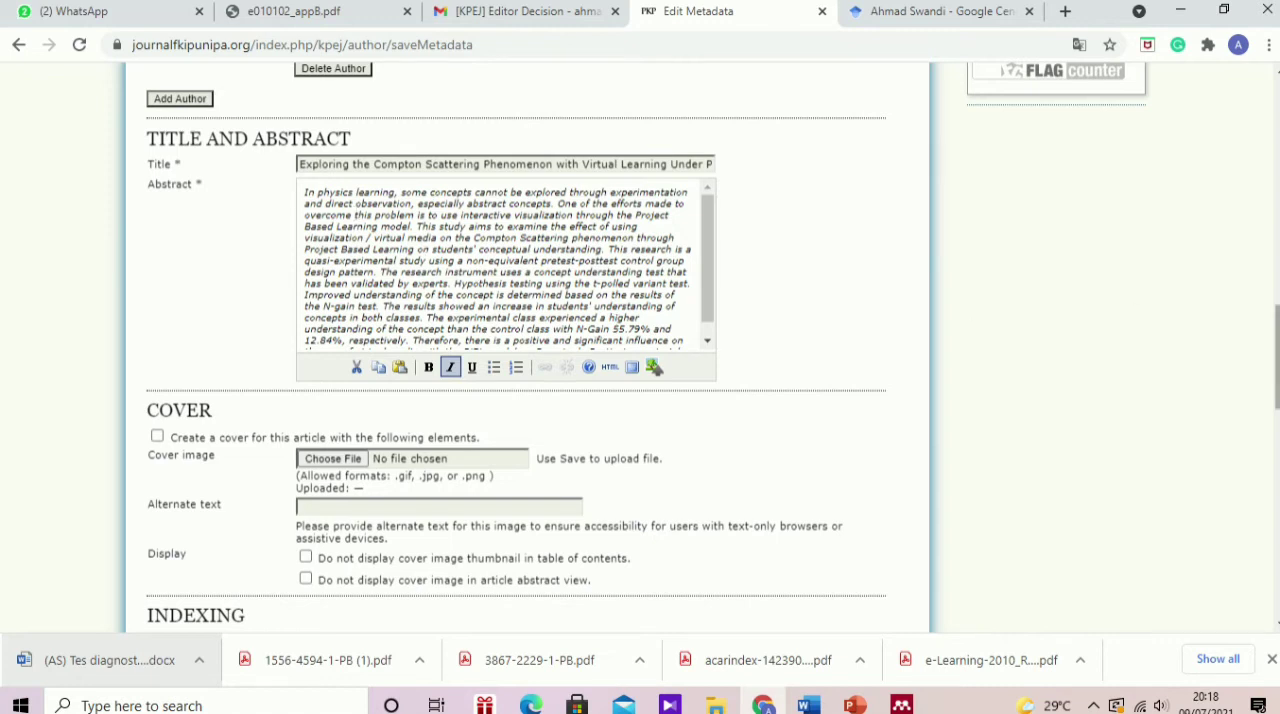
drag(1277, 357, 1277, 496)
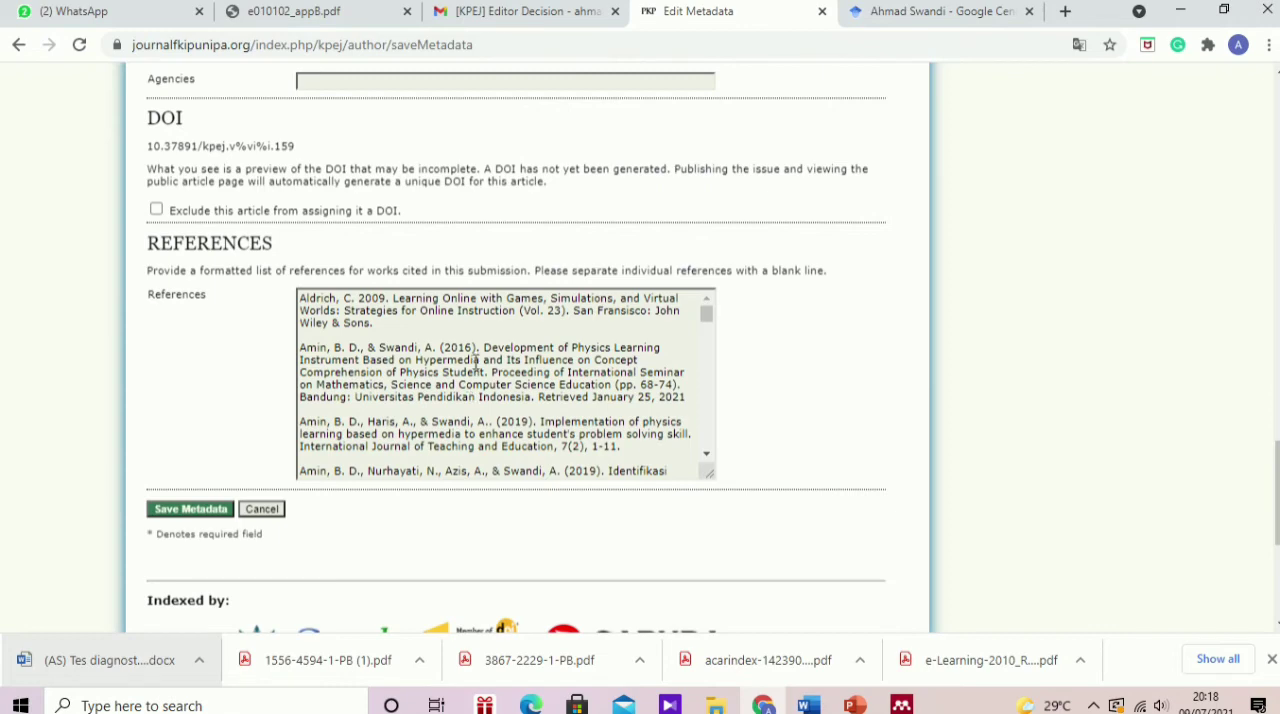
click(800, 706)
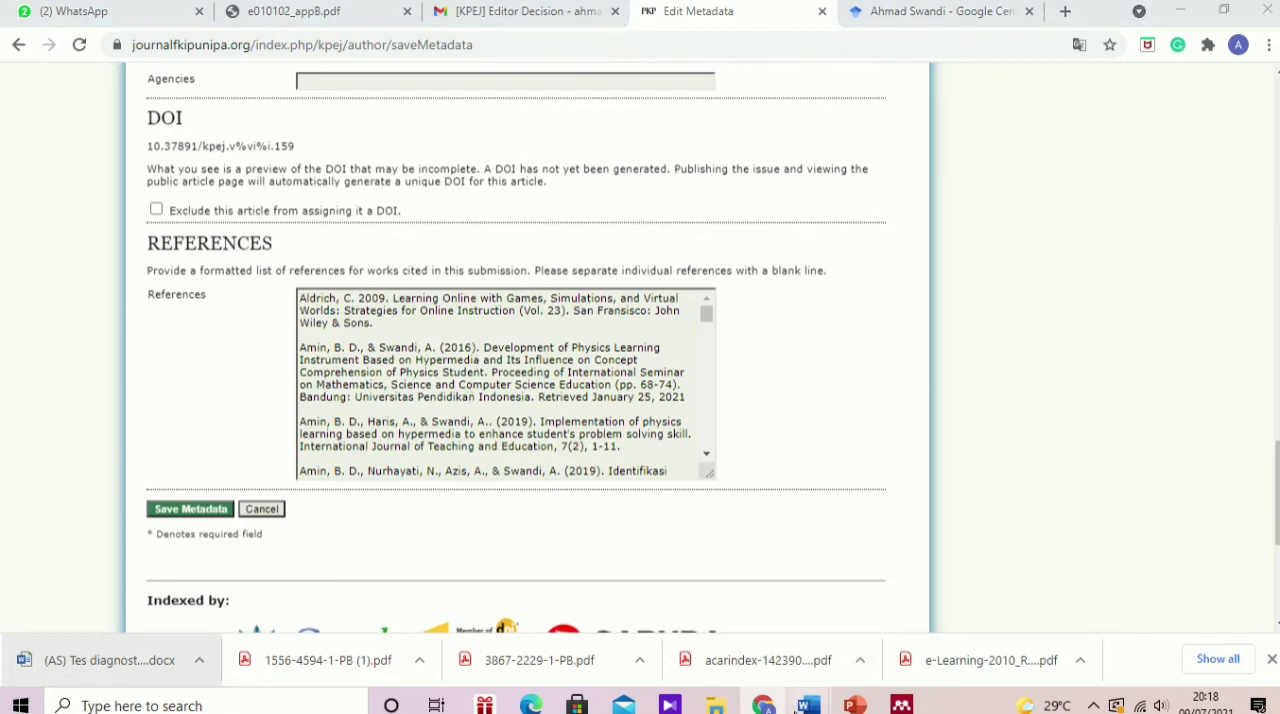
click(691, 645)
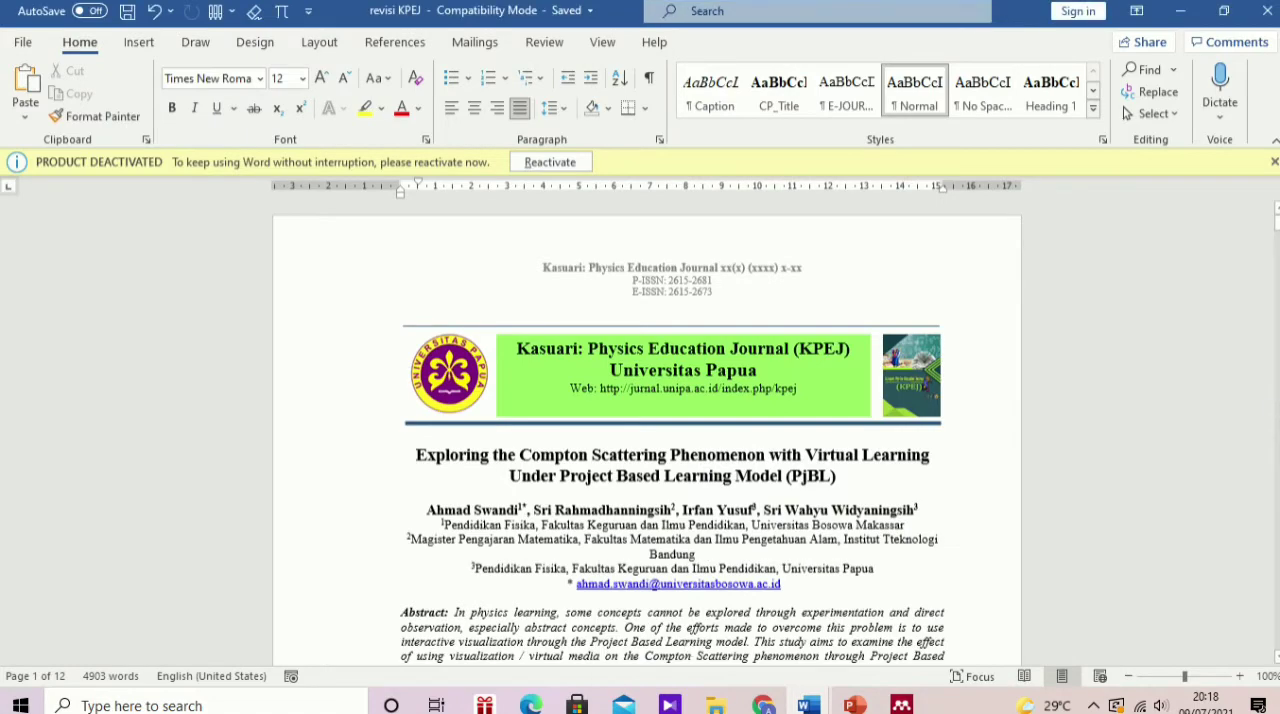
drag(1277, 228, 1113, 554)
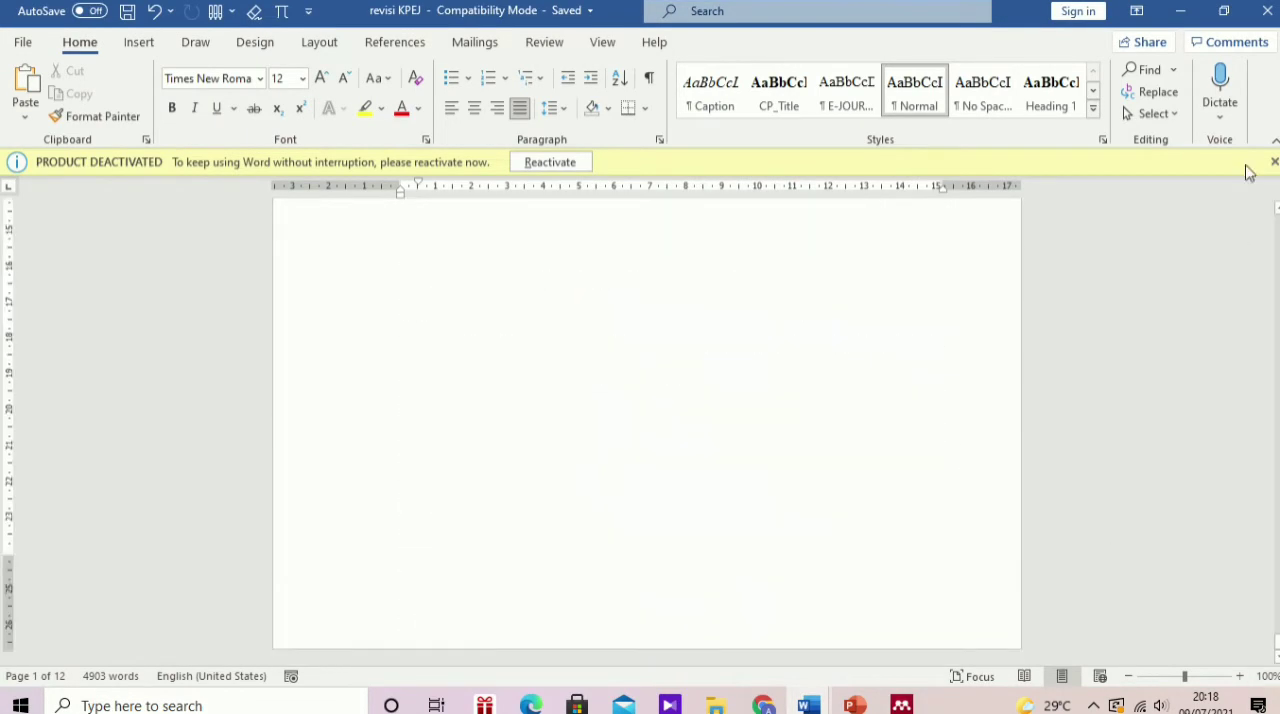
scroll(1017, 263, up, 6)
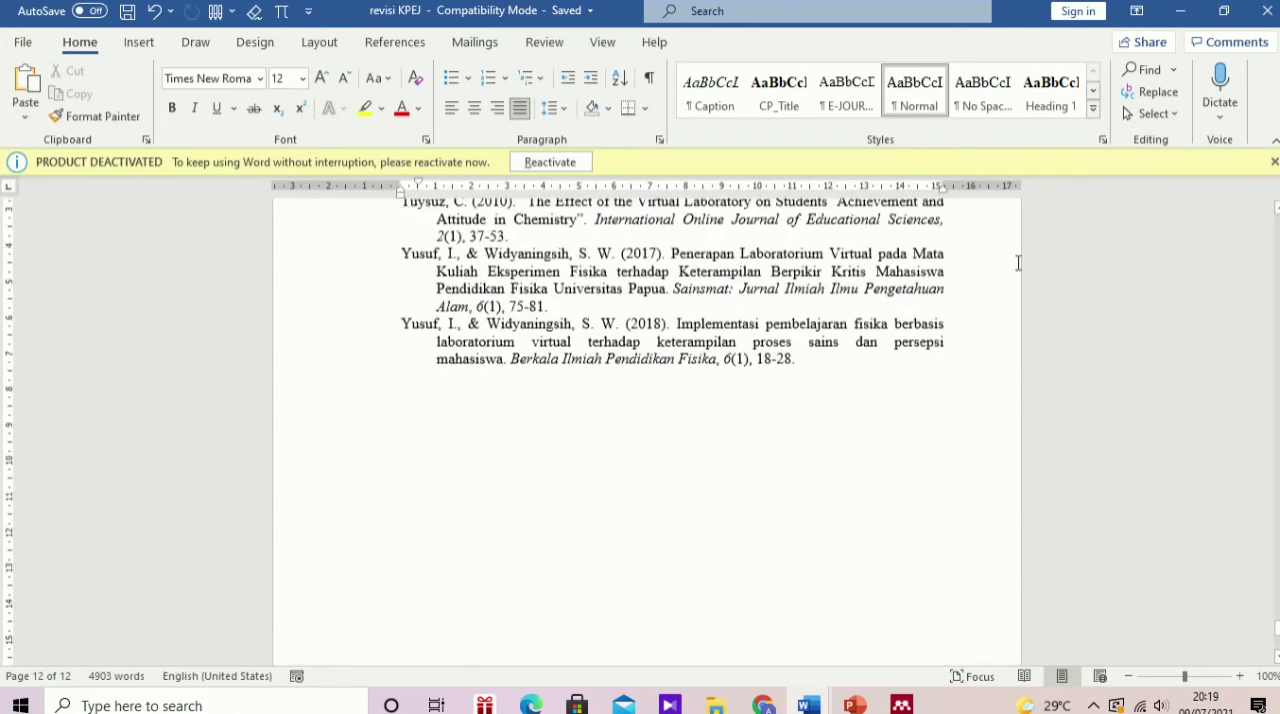
drag(806, 374, 411, 555)
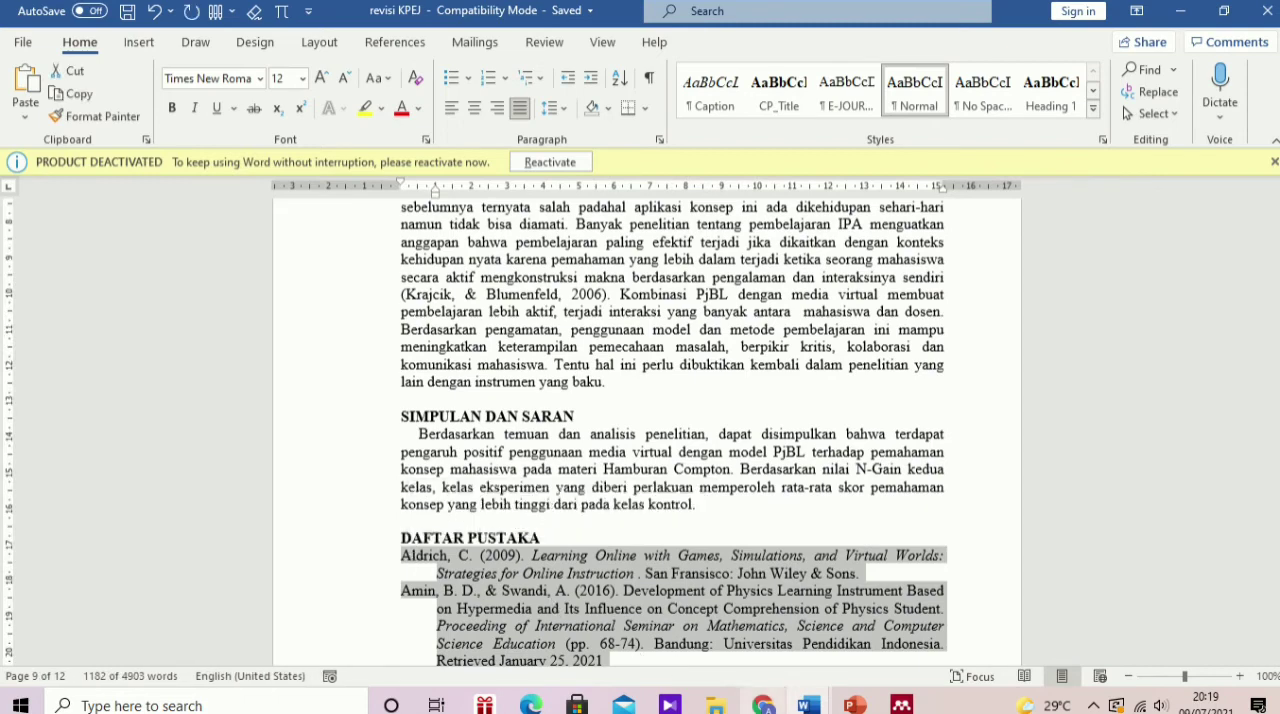
Step: Back in the browser's metadata form, replace the whole References text with the copied reference list
click(744, 695)
click(546, 372)
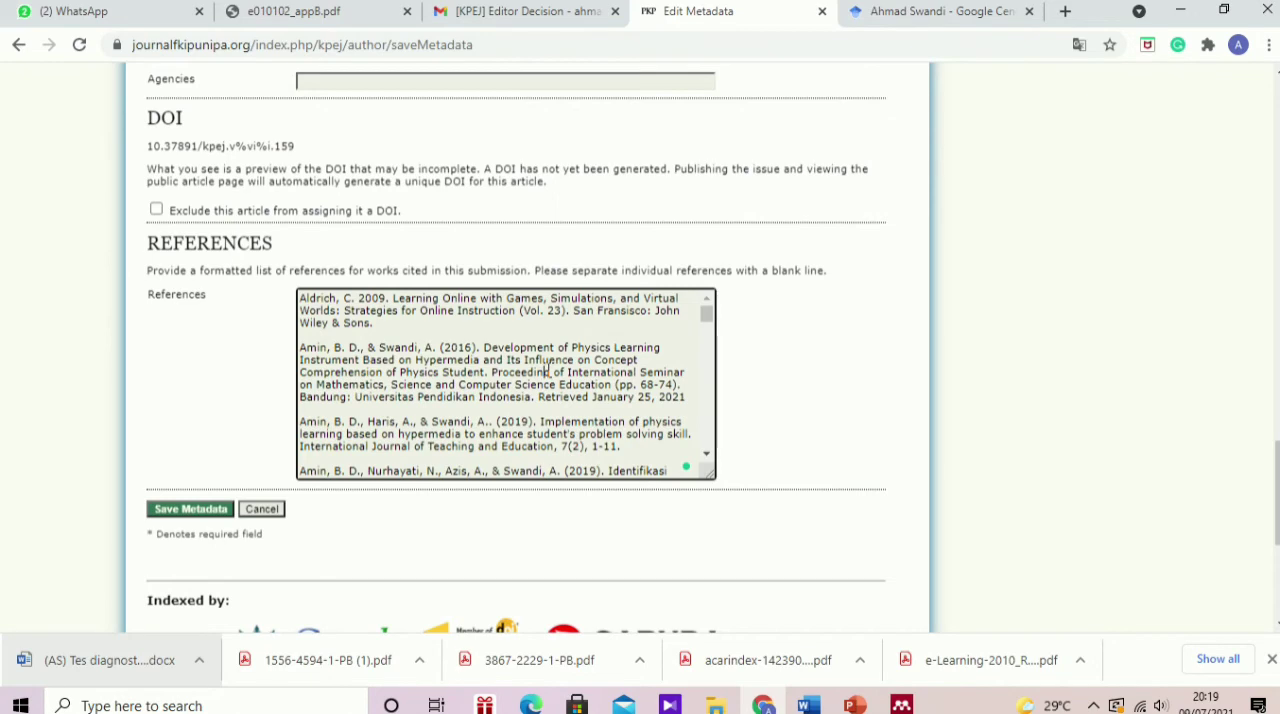
key(ctrl+a)
key(BackSpace)
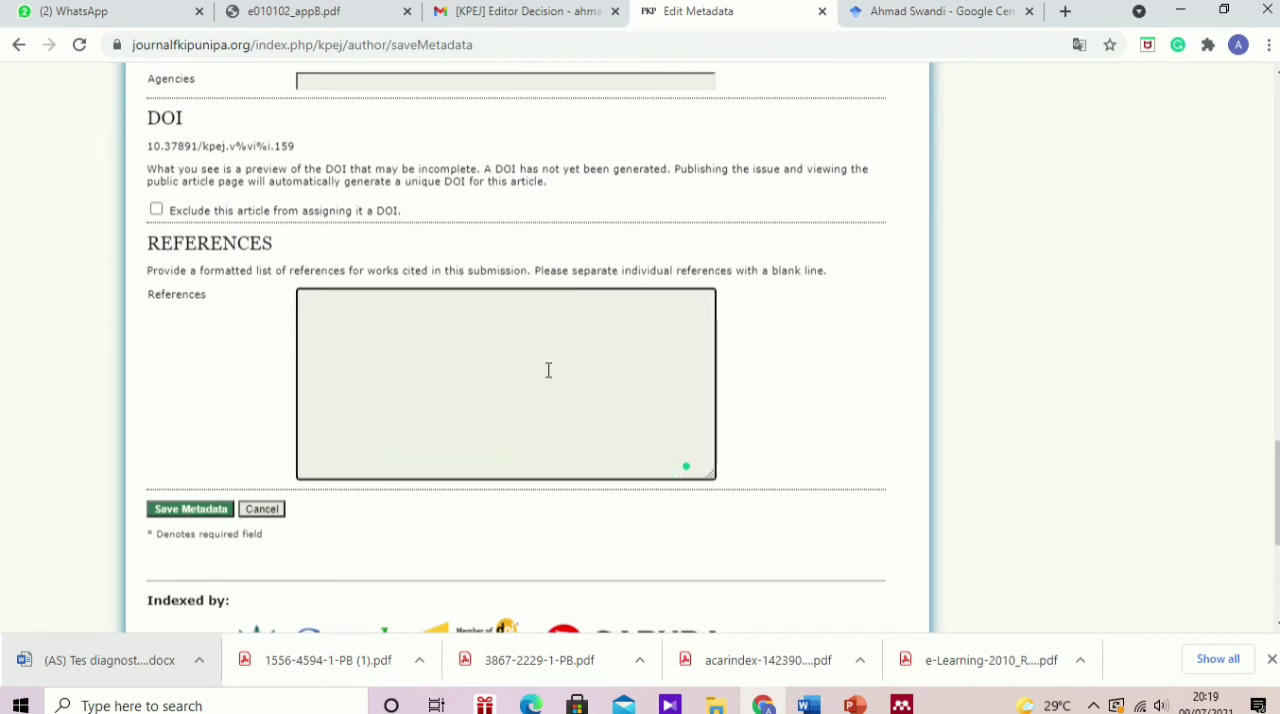
key(ctrl+v)
Step: Separate the pasted references with a blank line between individual entries, working from the first 2009 entry down through the list
scroll(551, 372, up, 3)
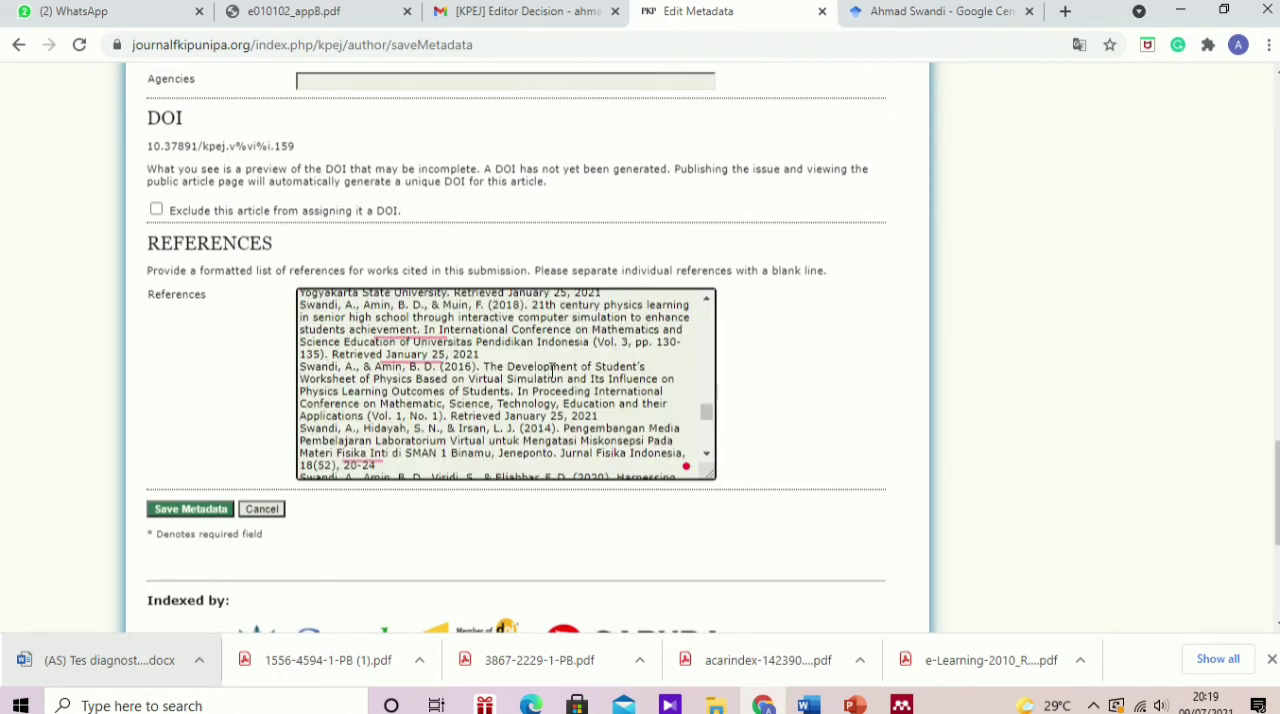
scroll(551, 372, up, 10)
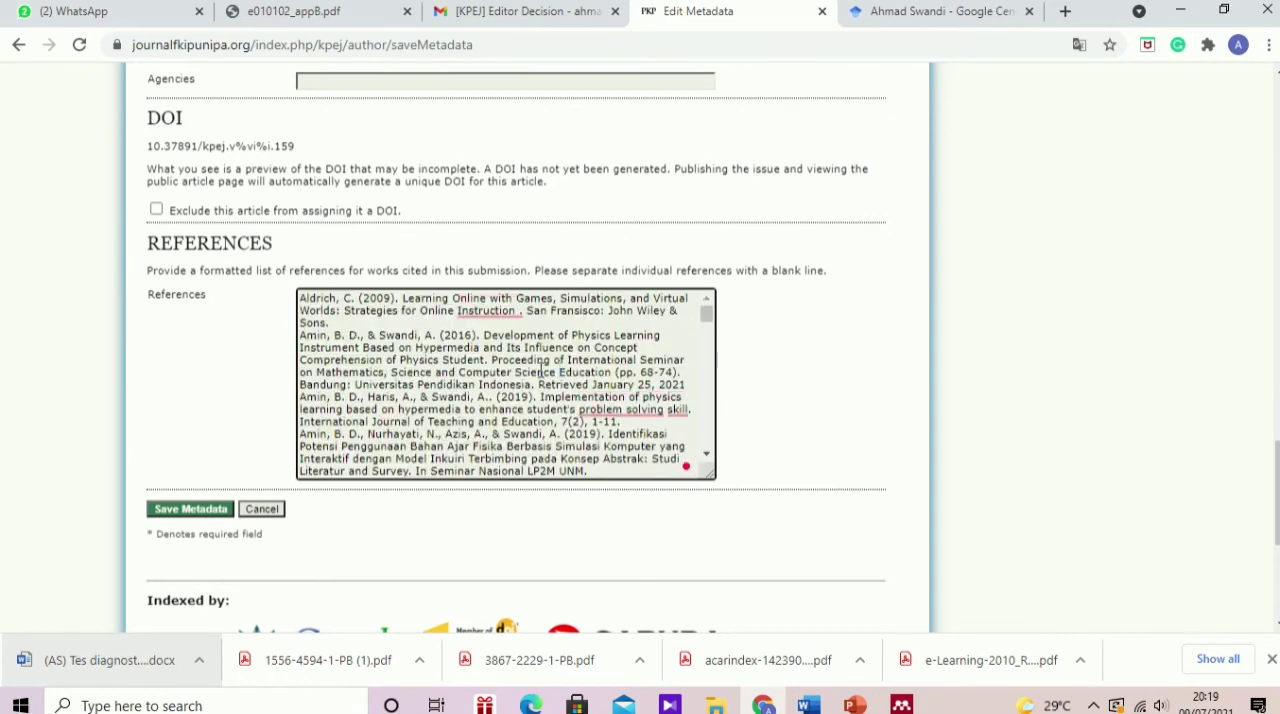
click(299, 335)
key(Return)
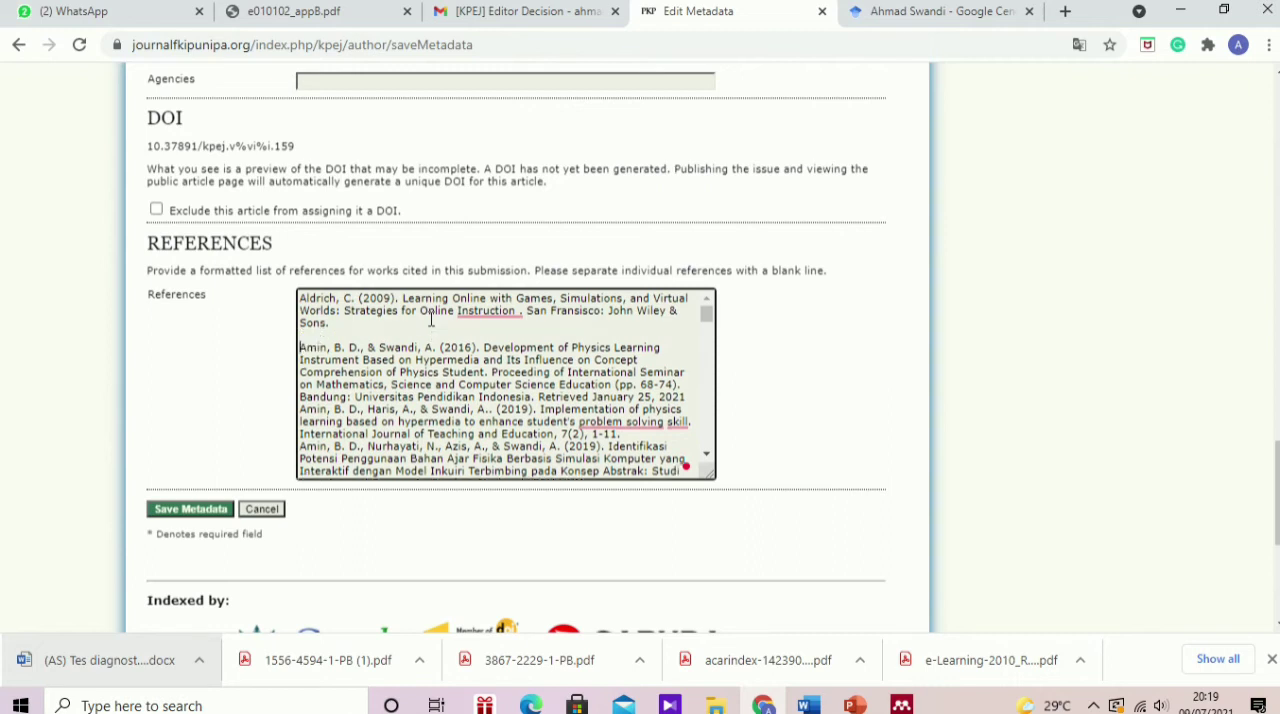
key(Down)
key(Down)
key(Down)
key(Down)
key(Return)
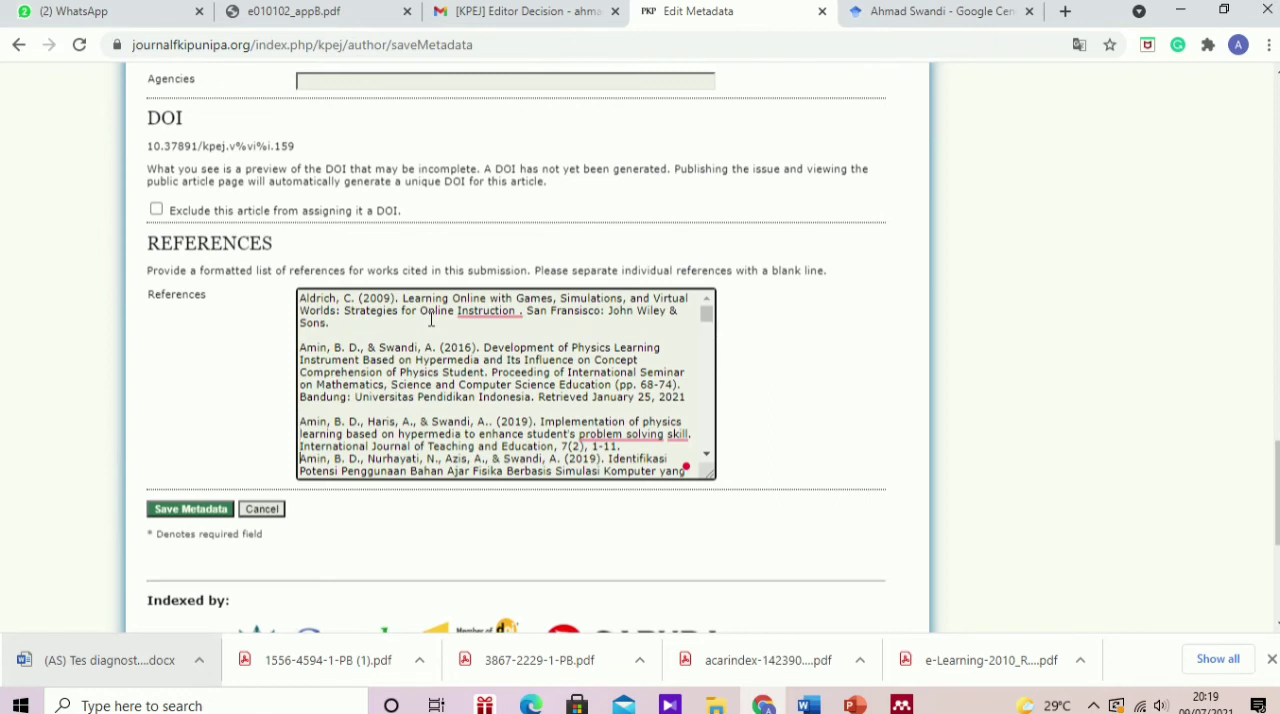
key(Down)
key(Return)
key(Down)
key(Down)
key(Down)
key(Down)
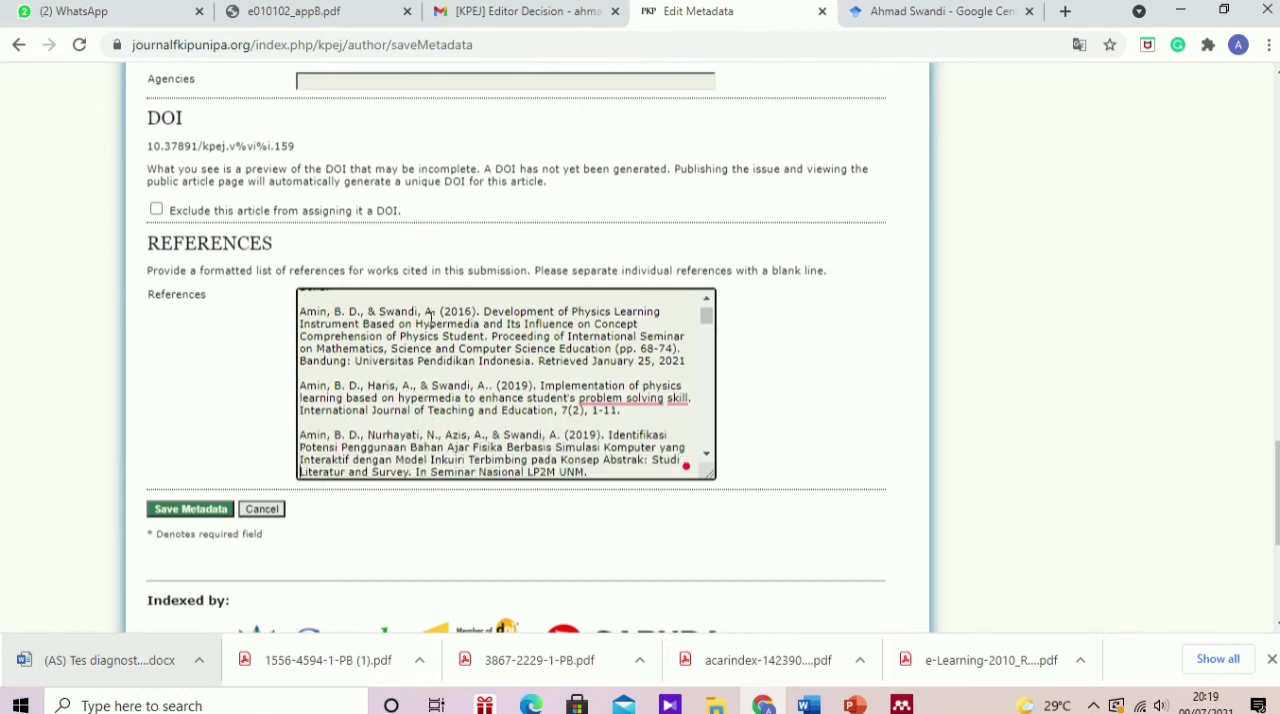
key(Return)
key(Down)
key(Down)
key(Down)
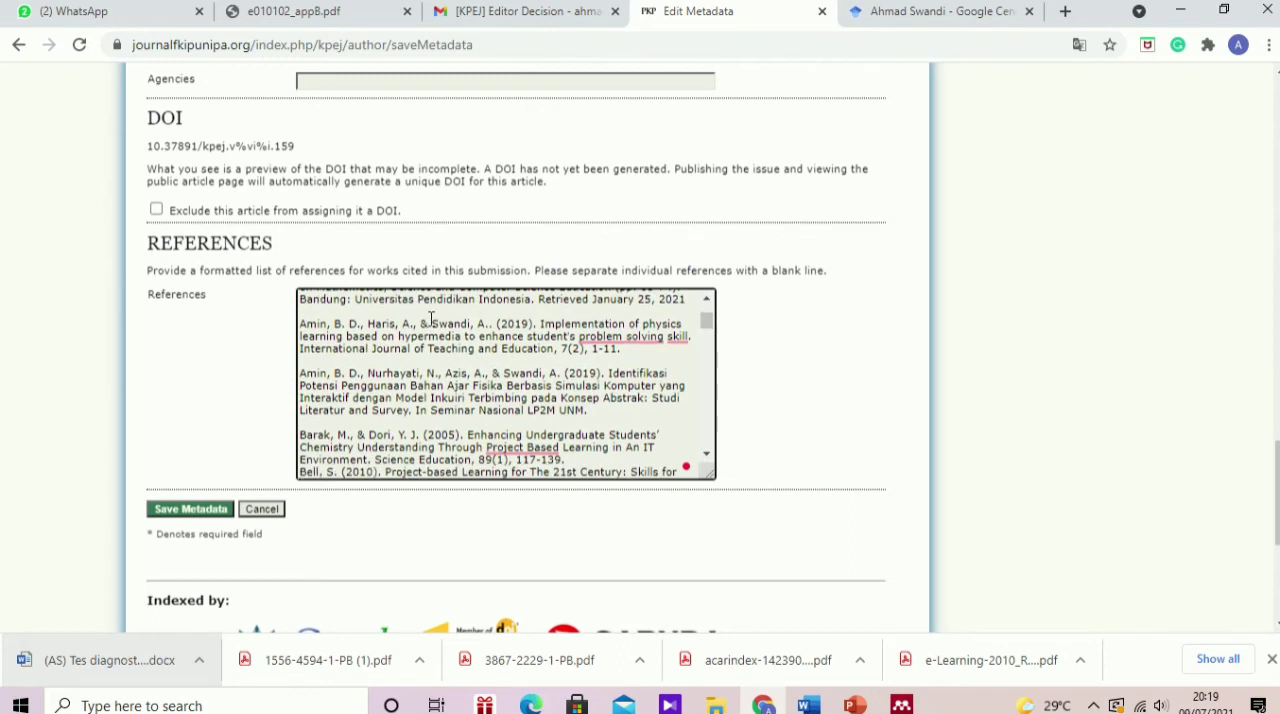
key(Return)
key(Down)
key(Down)
key(Down)
key(Down)
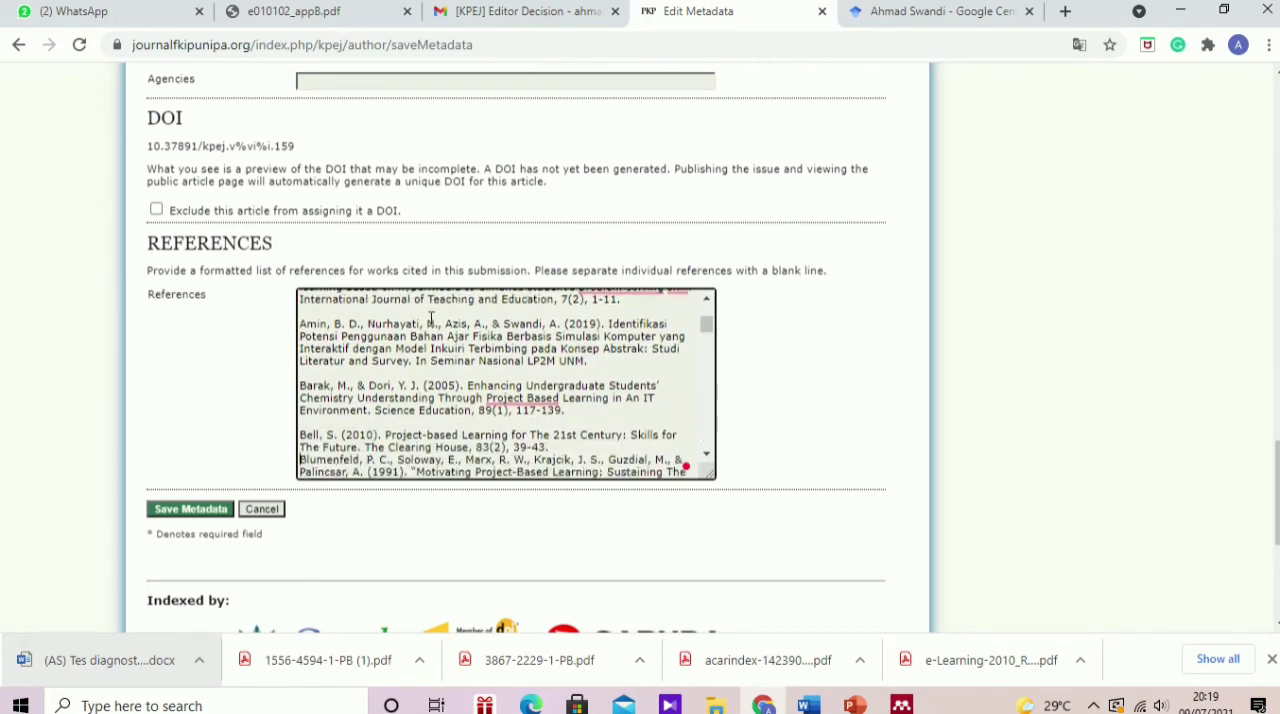
key(Return)
key(Down)
key(Down)
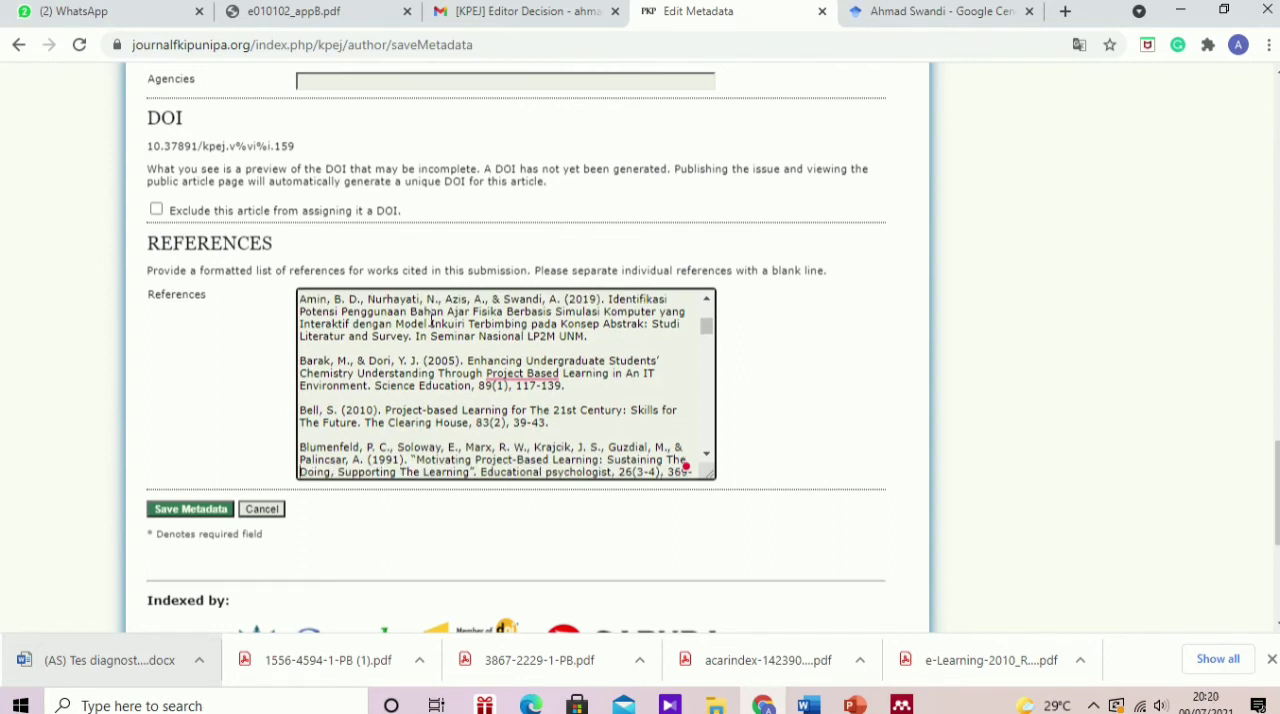
key(Down)
key(Down)
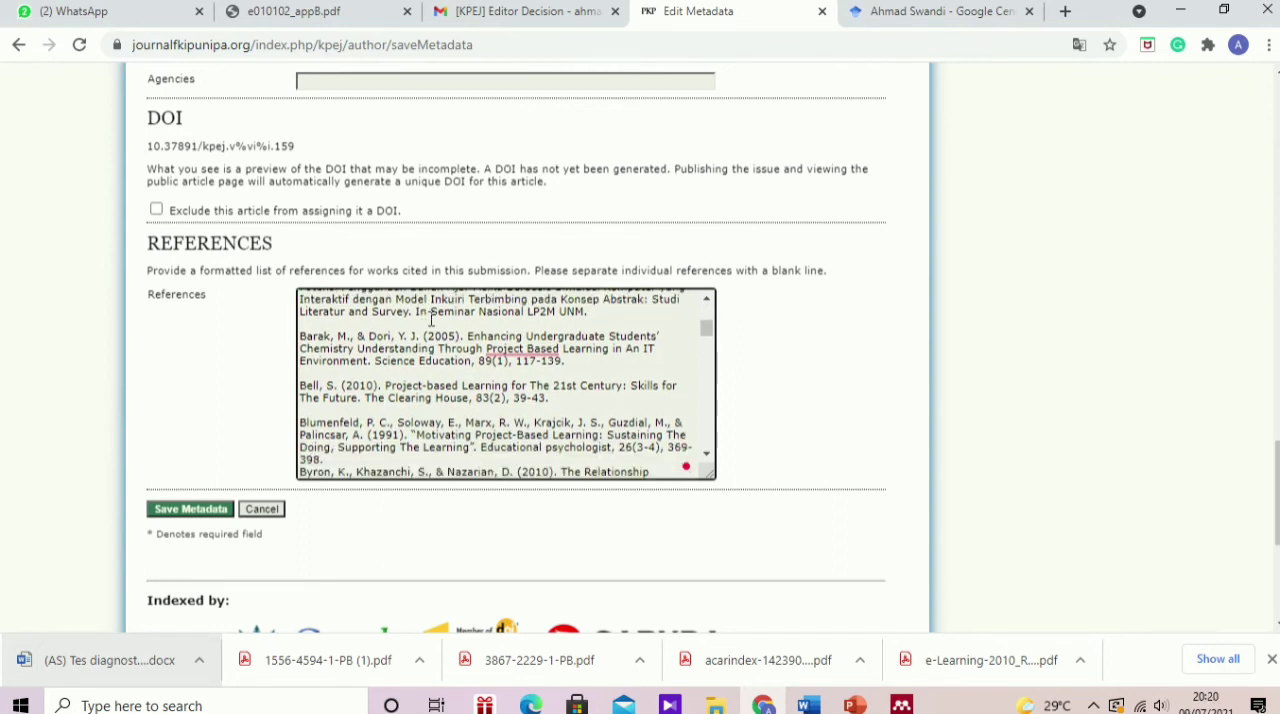
key(Return)
key(Down)
key(Down)
key(Down)
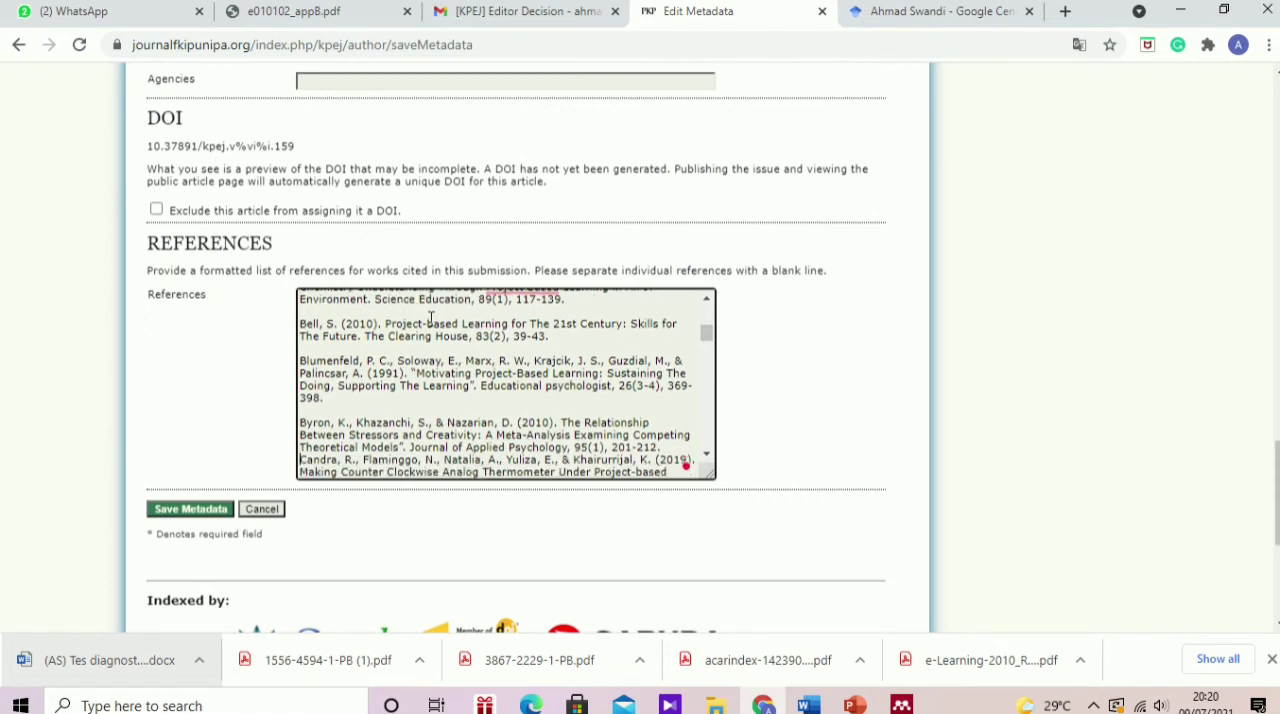
key(Return)
key(Down)
key(Down)
key(Down)
key(Down)
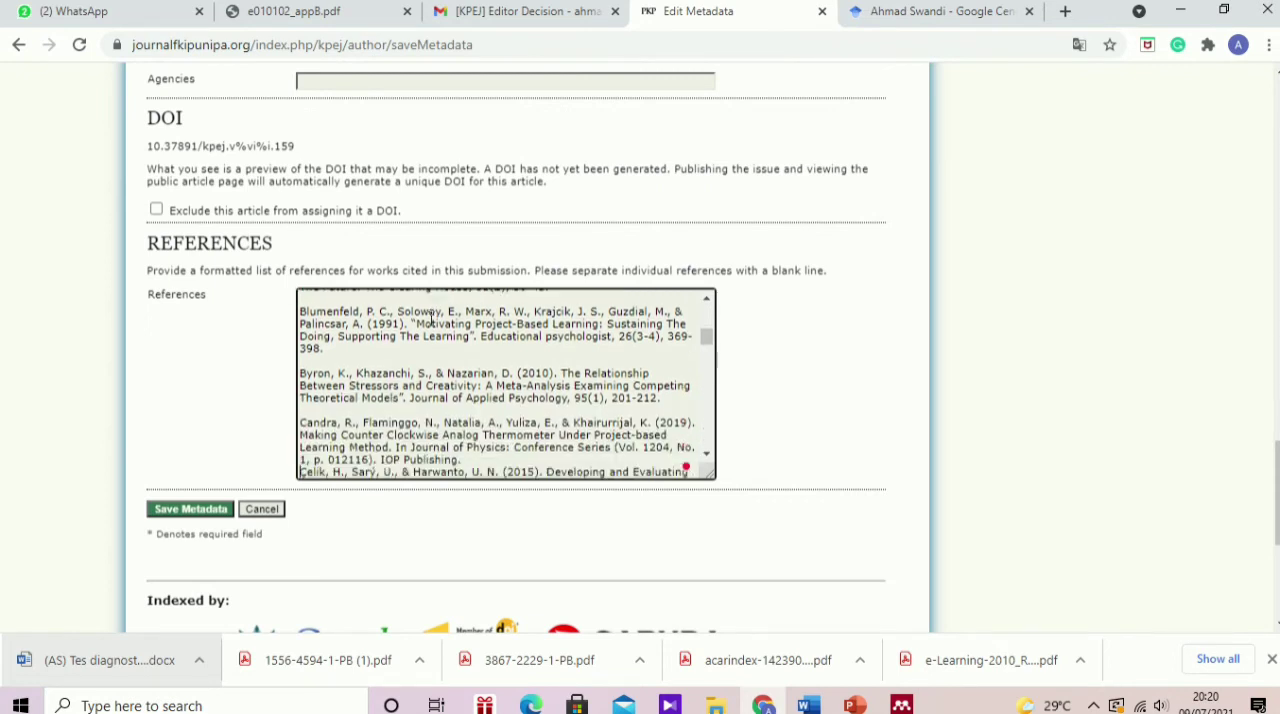
key(Return)
key(Down)
key(Down)
key(Down)
key(Down)
key(Down)
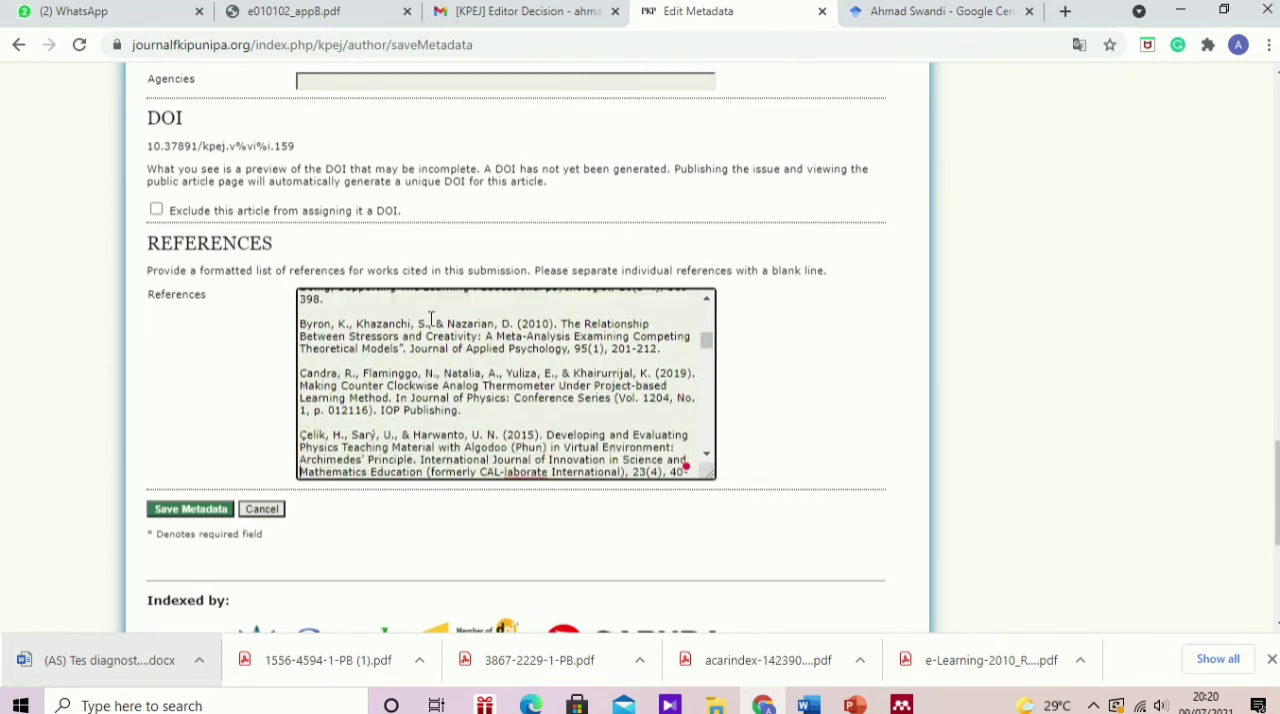
key(Return)
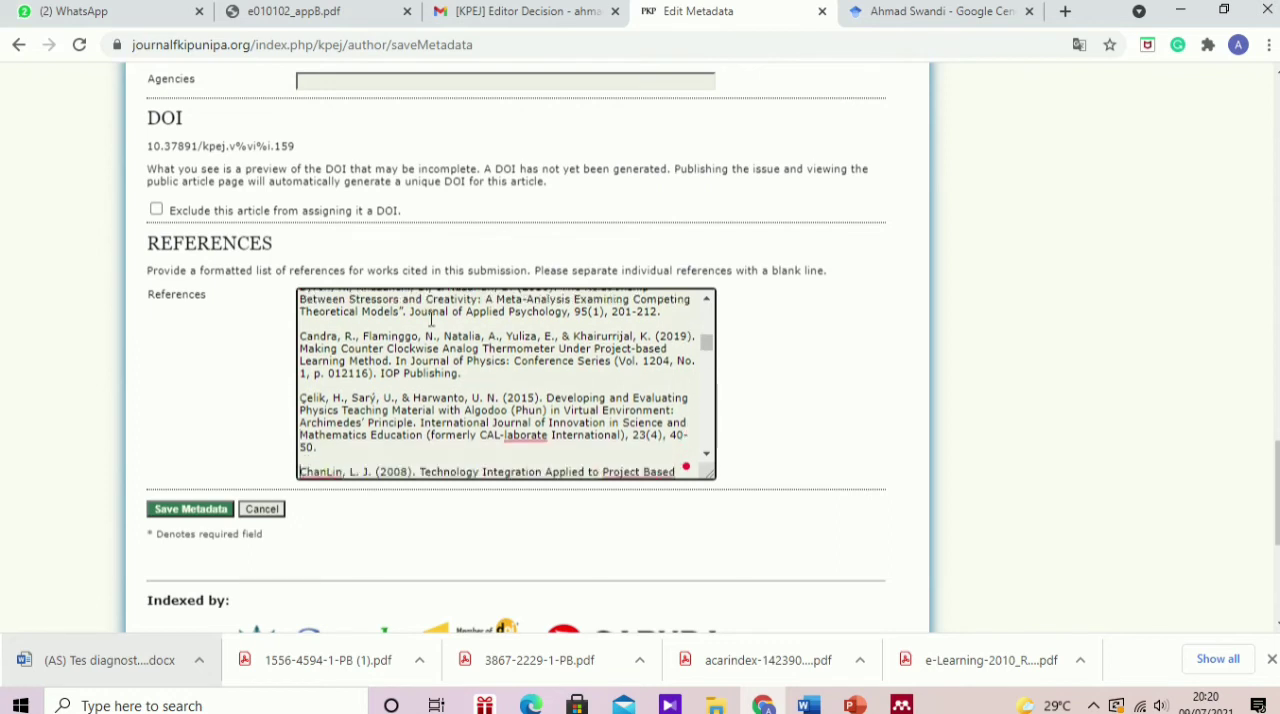
key(Down)
key(Down)
key(Down)
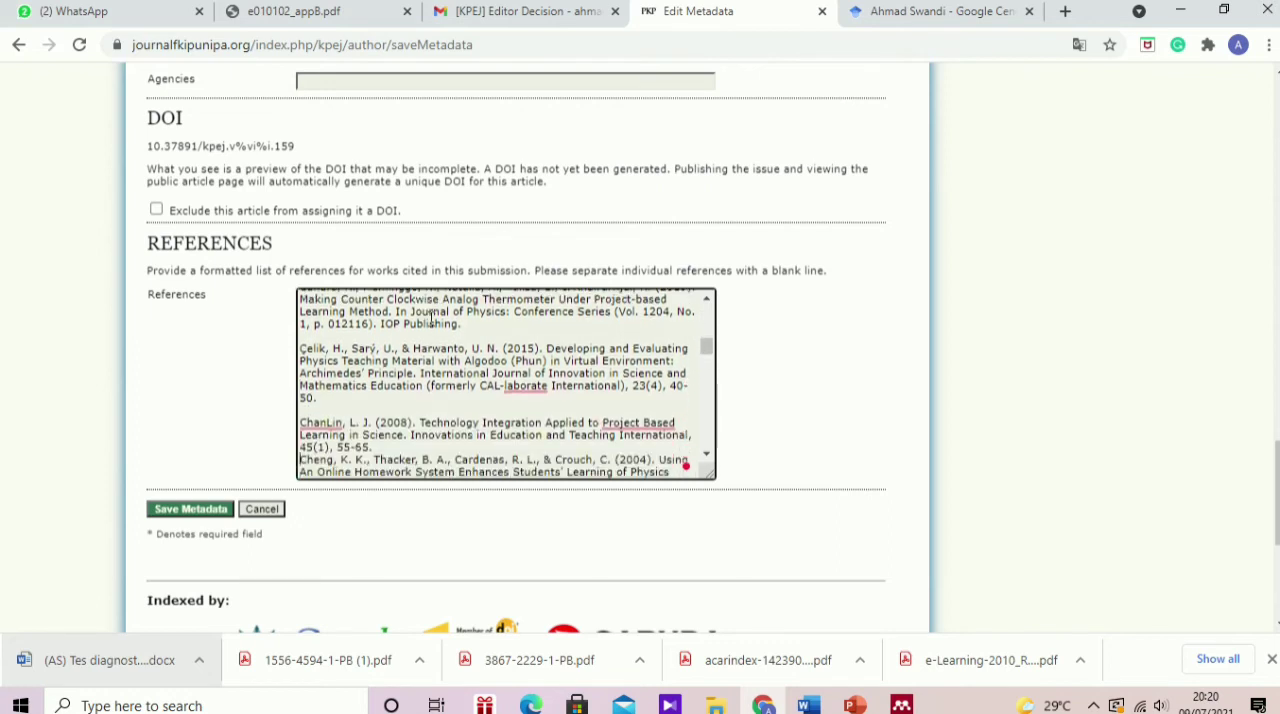
key(Return)
key(Down)
key(Down)
key(Down)
key(Down)
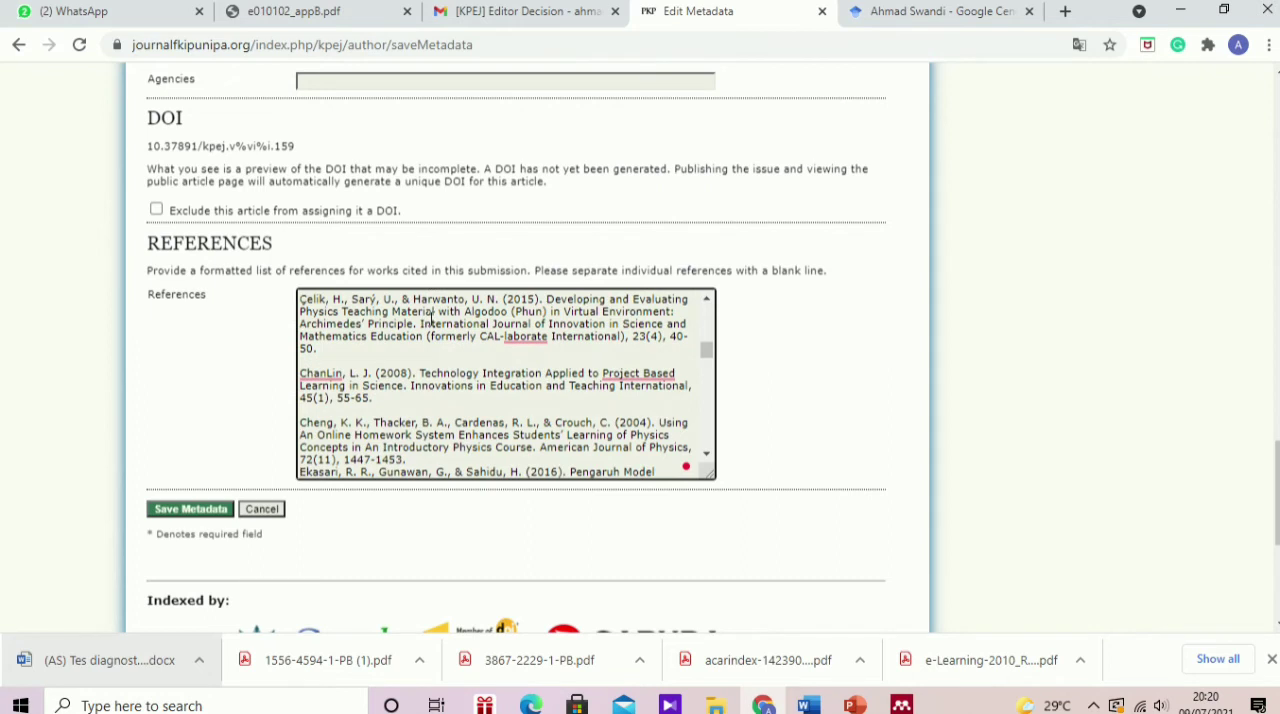
key(Return)
key(Down)
key(Down)
key(Down)
key(Down)
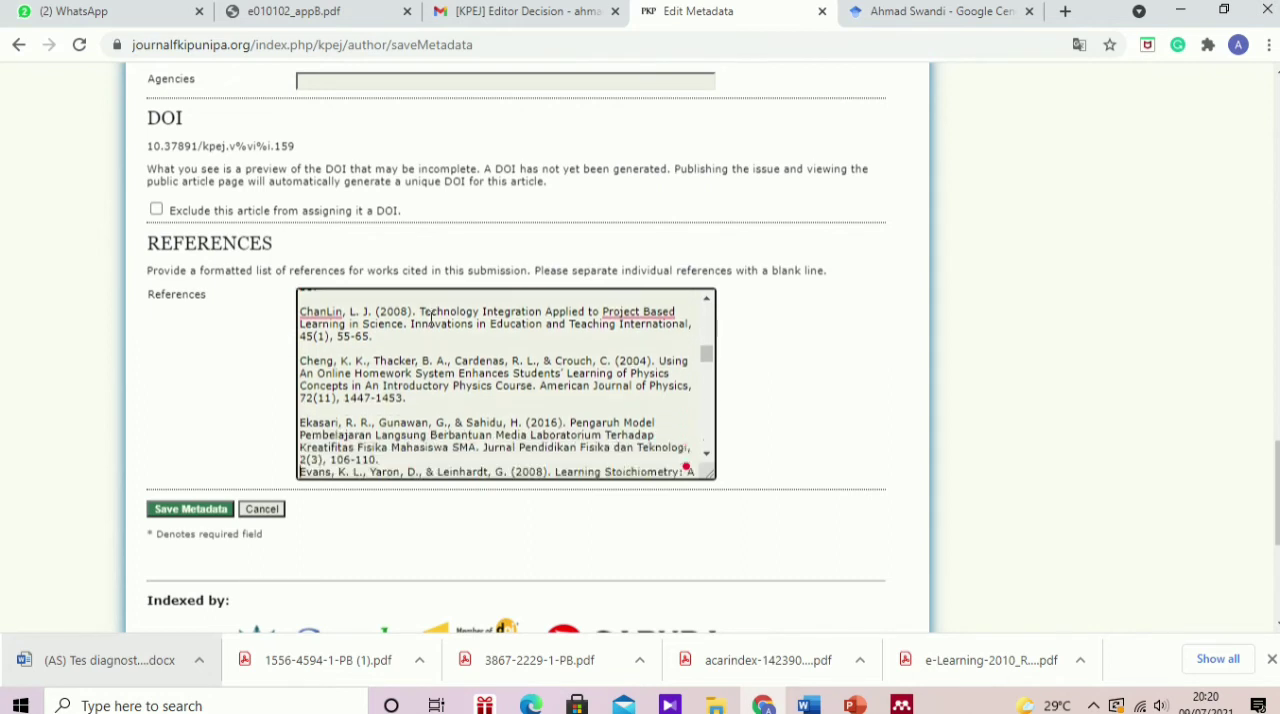
key(Return)
key(Down)
key(Down)
key(Down)
key(Down)
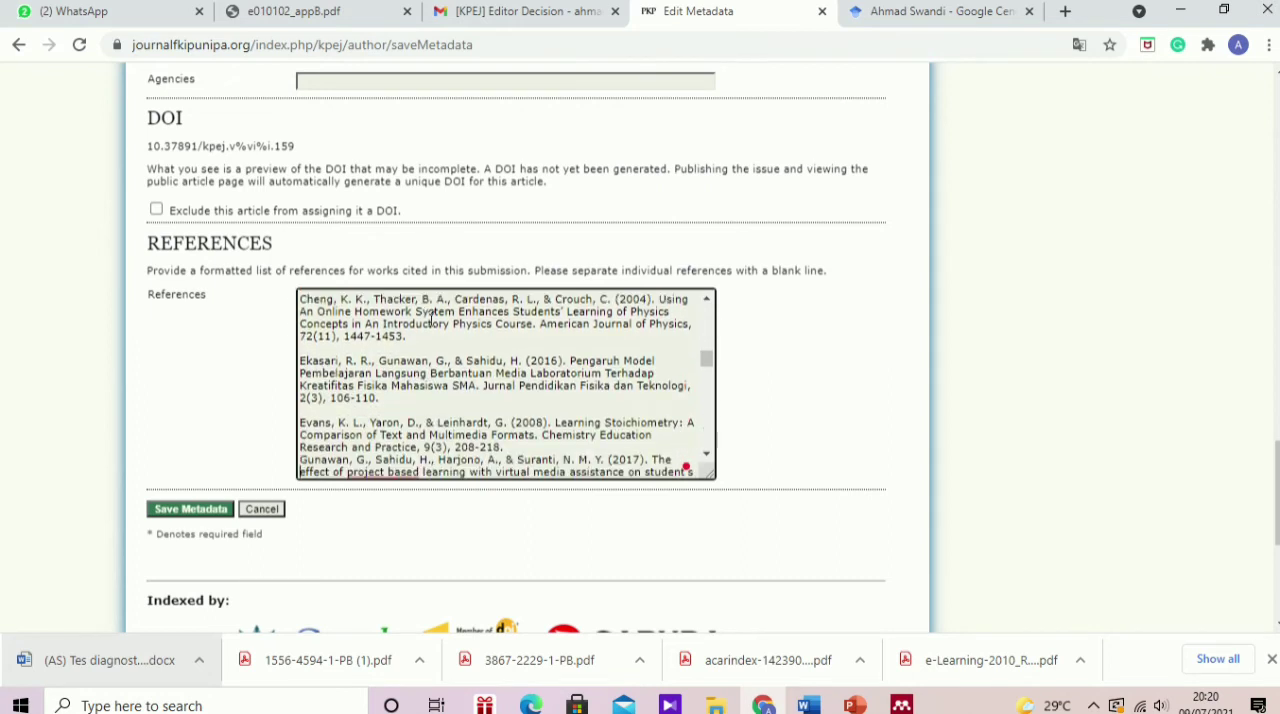
key(Return)
key(Down)
key(Down)
key(Down)
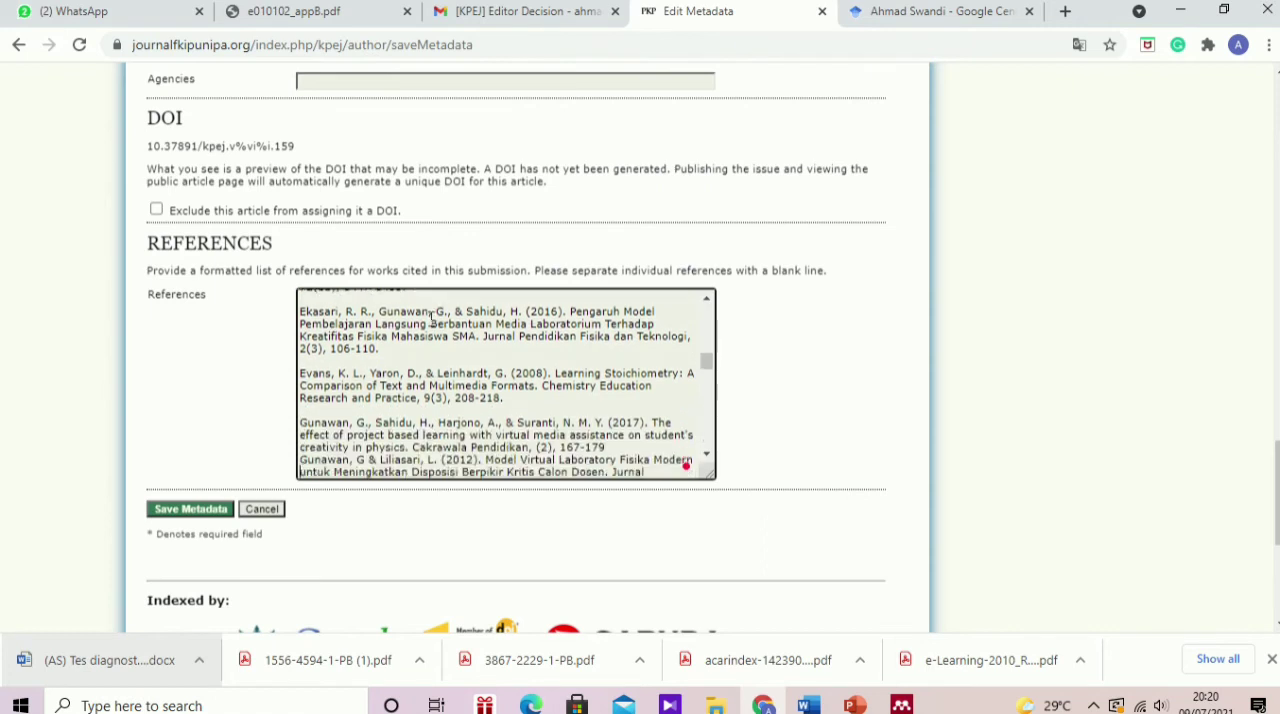
key(Return)
key(Down)
key(Down)
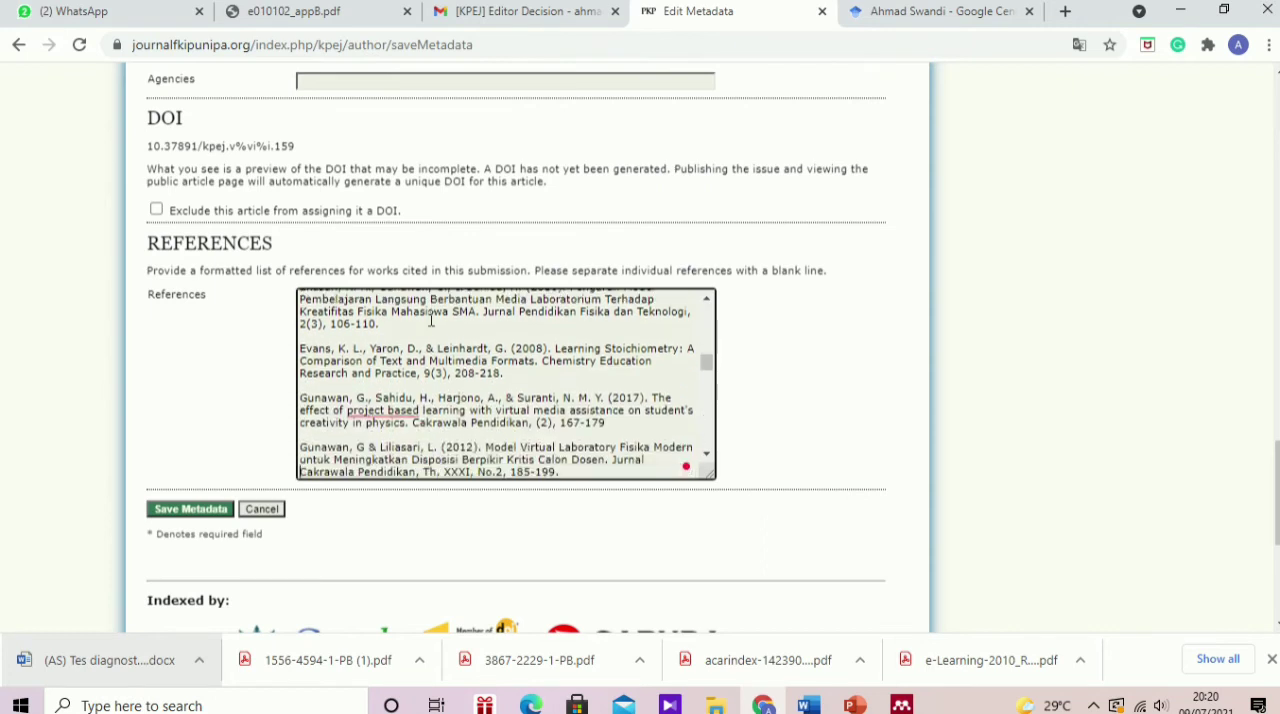
key(Down)
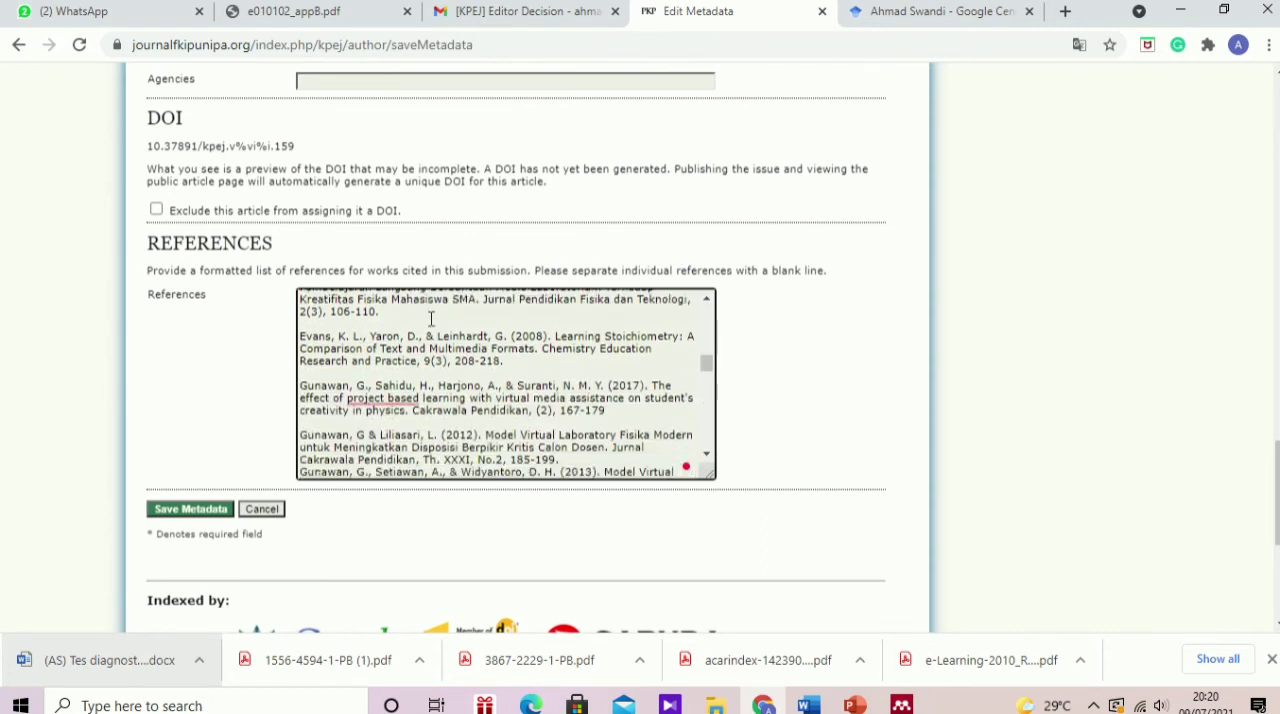
key(Return)
key(Down)
key(Down)
key(Down)
key(Down)
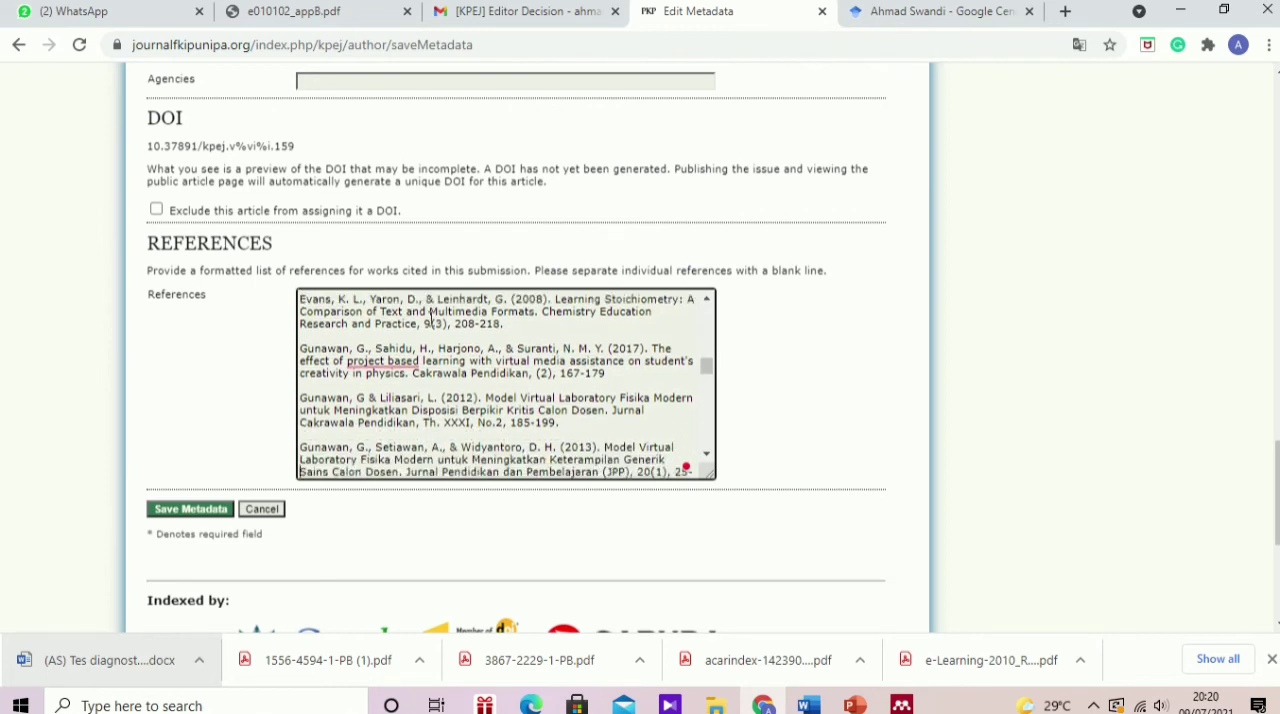
key(Return)
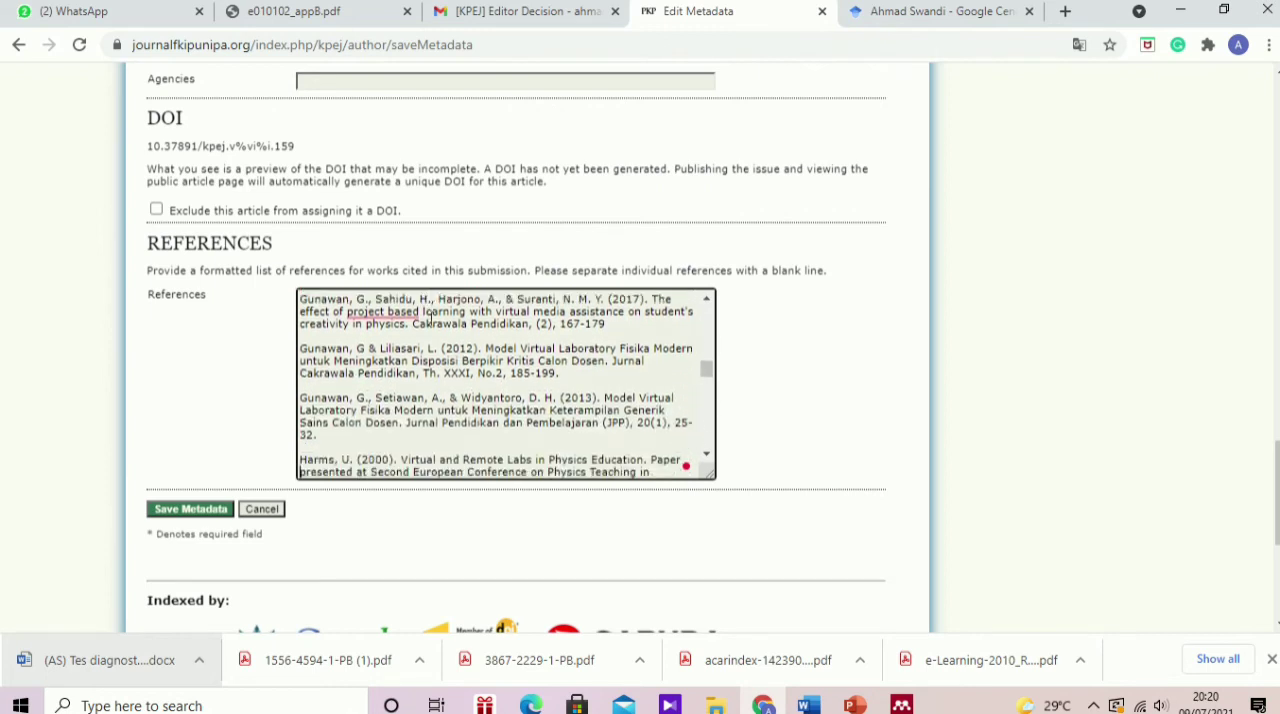
key(Down)
key(Down)
key(Down)
key(Down)
key(Return)
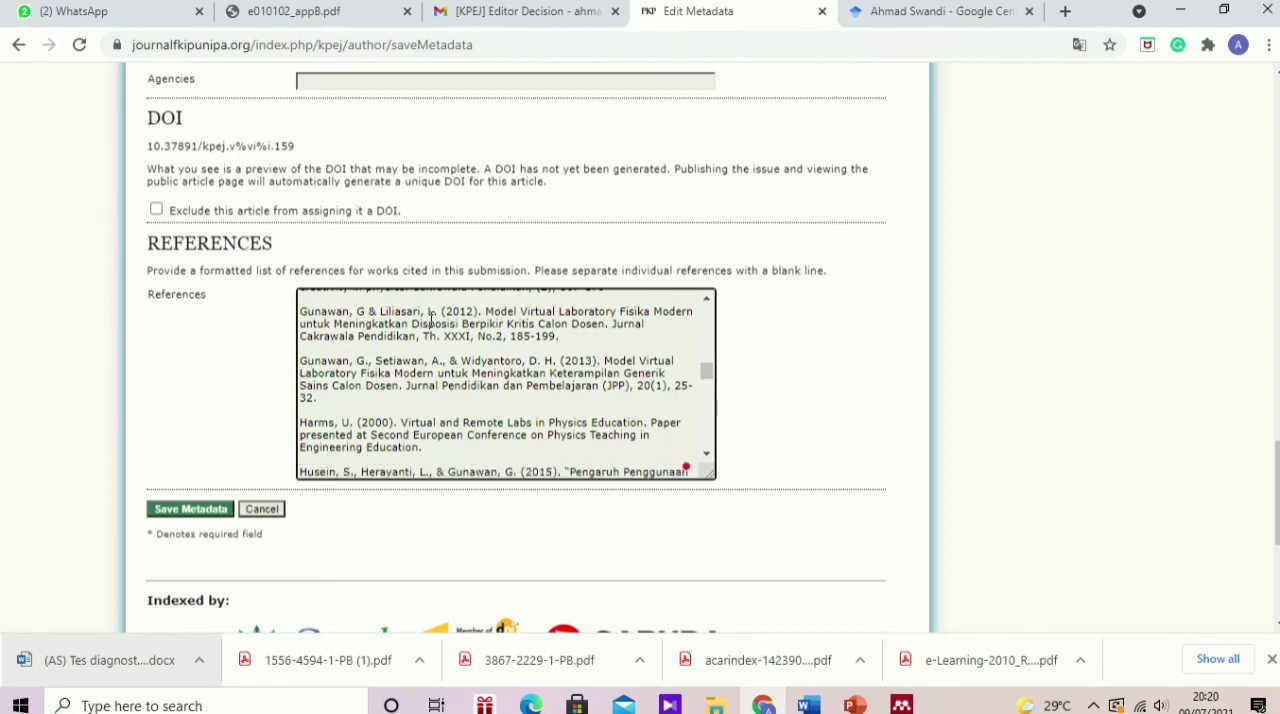
key(Down)
key(Down)
key(Down)
key(Down)
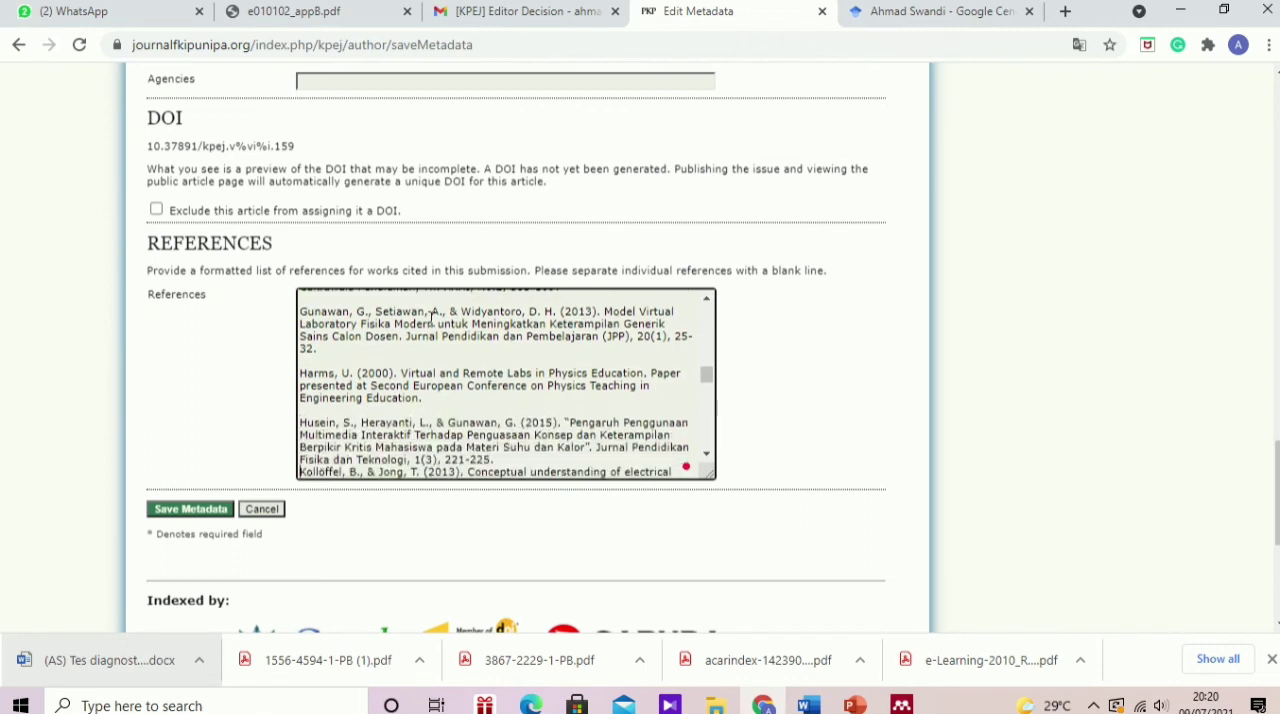
key(Return)
key(Down)
key(Down)
key(Down)
key(Down)
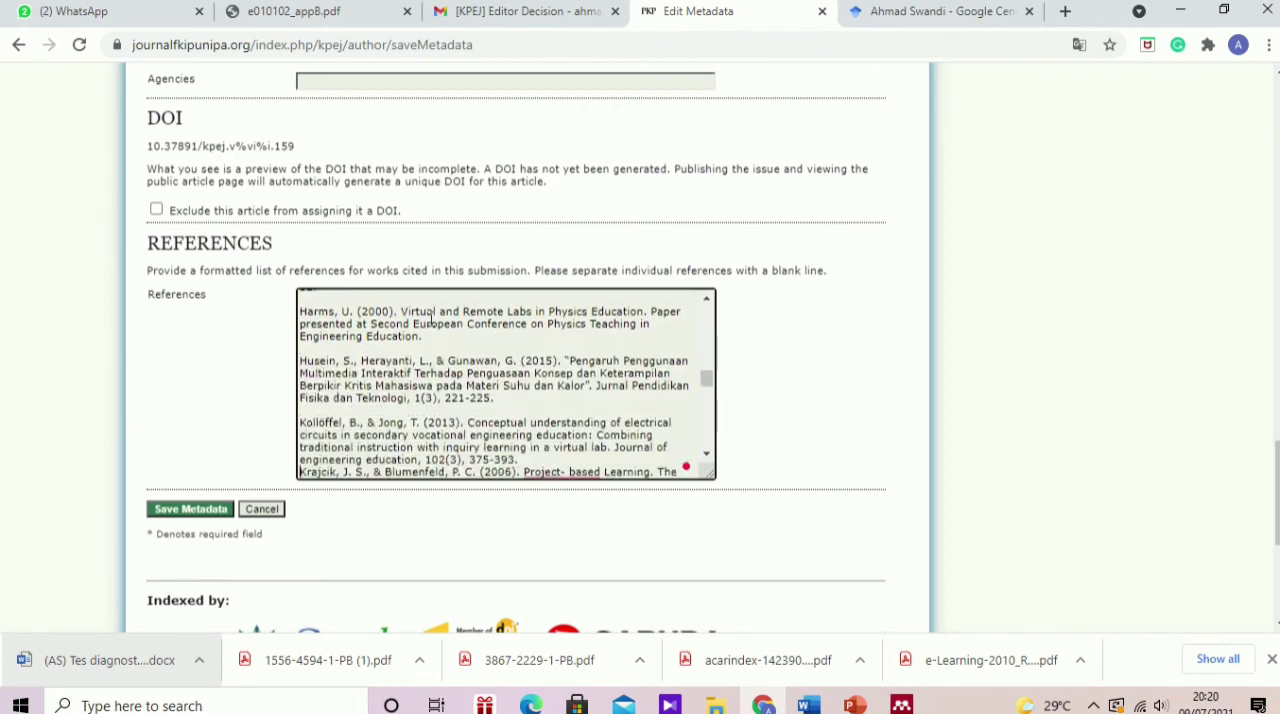
key(Return)
key(Down)
key(Down)
key(Down)
key(Down)
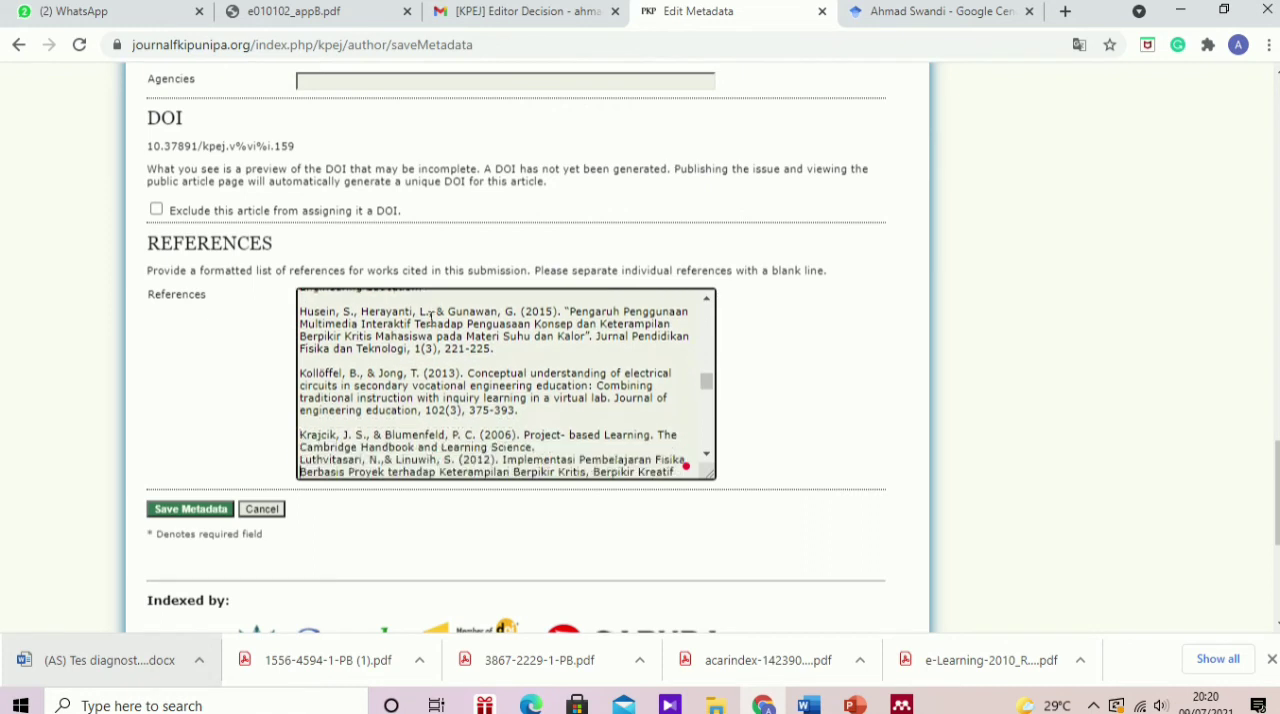
Step: Insert a blank line between the remaining references, from the 2006 Project-based Learning entry through the final 2018 entry, and save the metadata
key(Return)
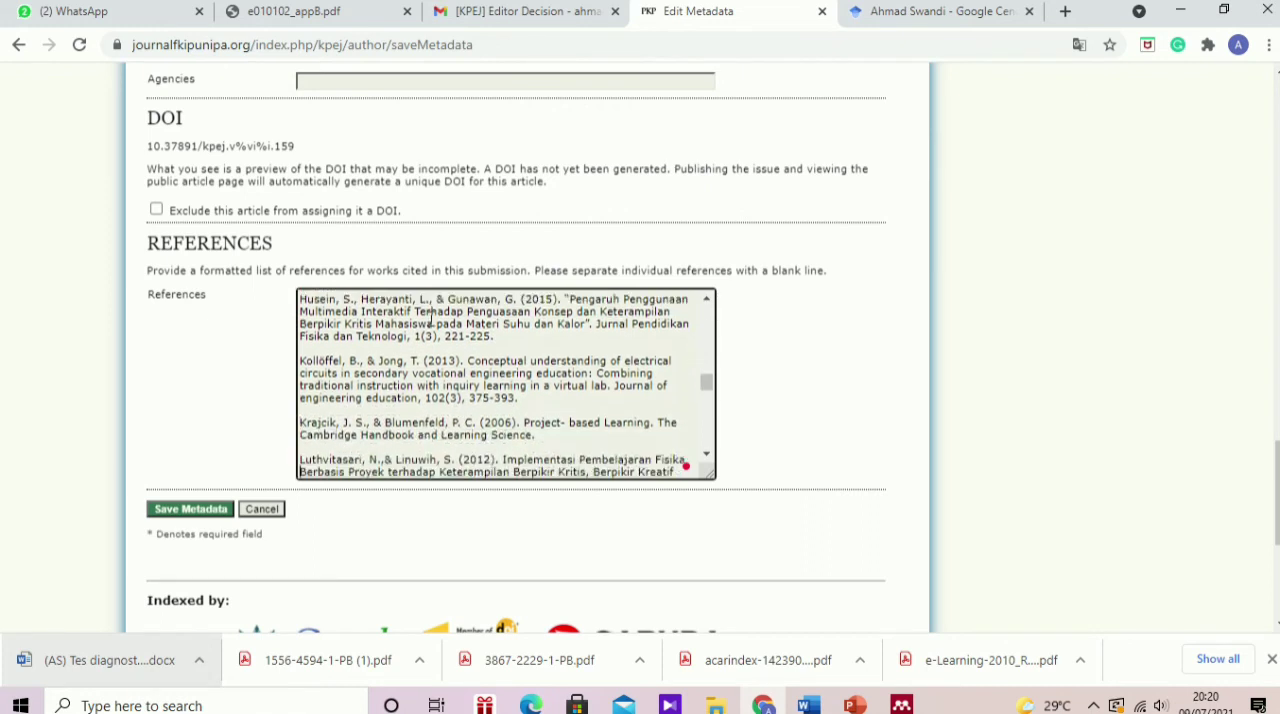
key(Down)
key(Down)
key(Down)
key(Down)
key(Return)
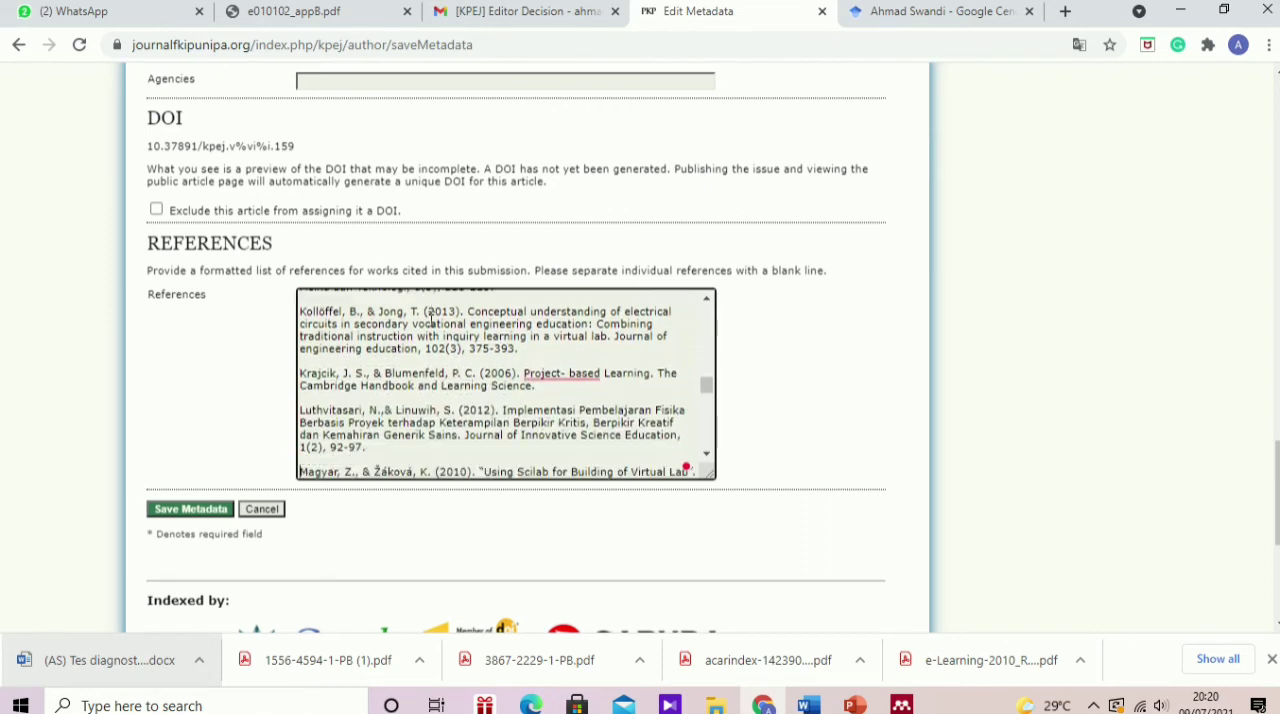
key(Down)
key(Down)
key(Down)
key(Return)
key(Down)
key(Down)
key(Down)
key(Down)
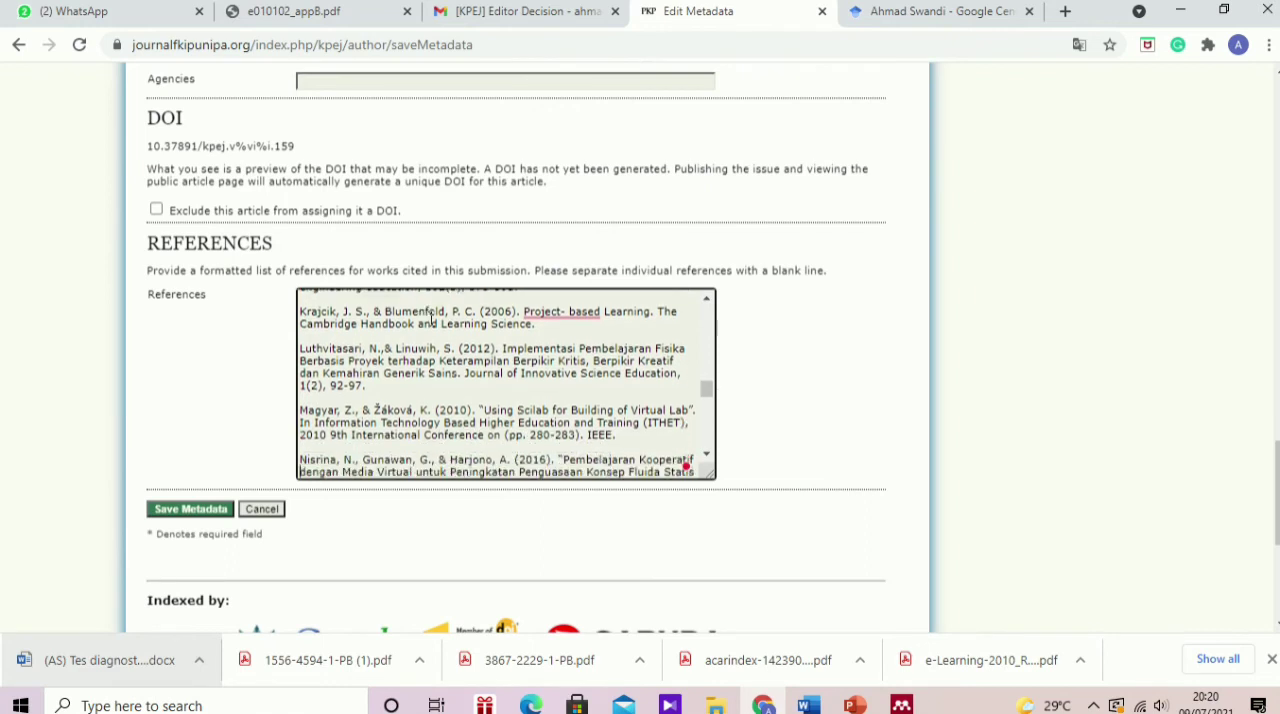
key(Return)
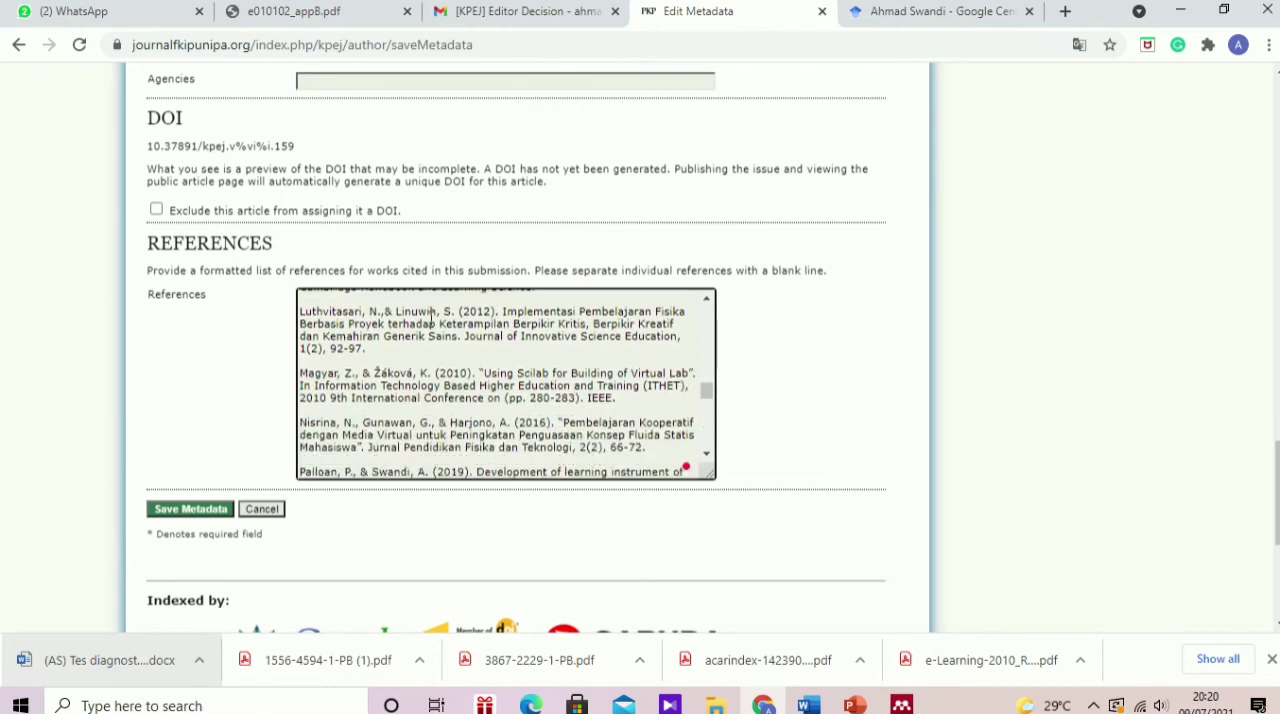
key(Down)
key(Down)
key(Down)
key(Down)
key(Down)
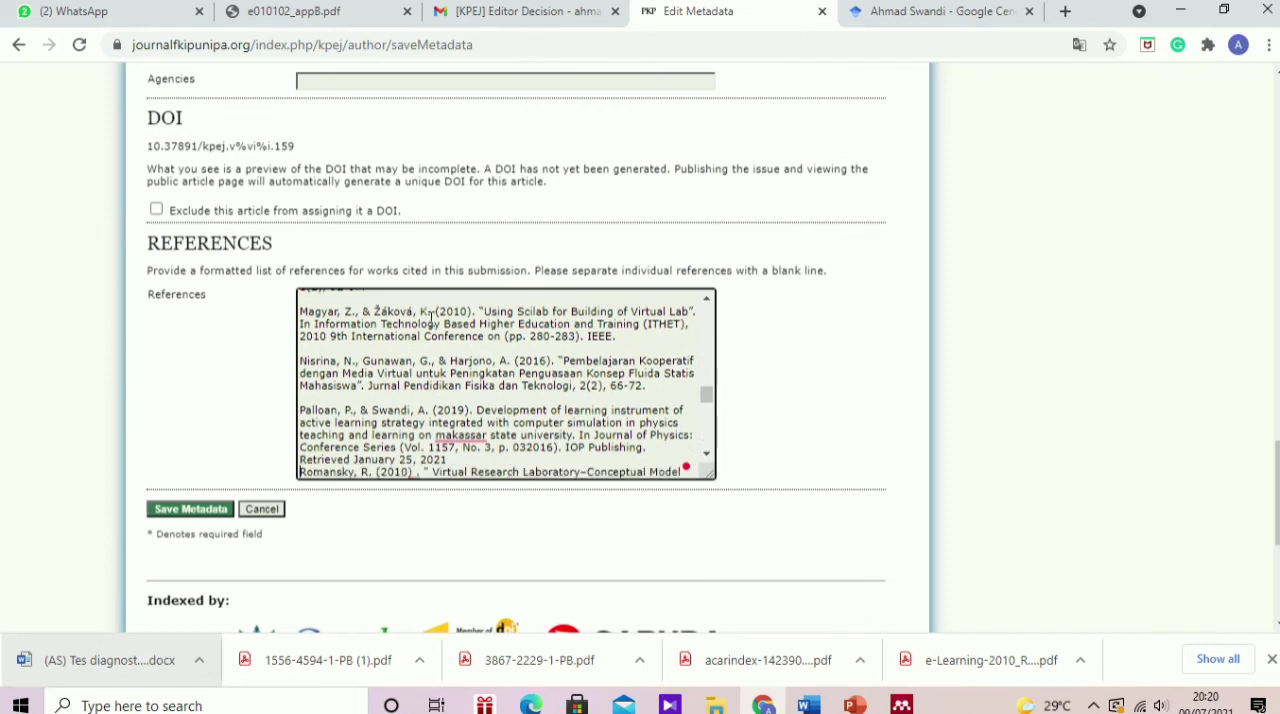
key(Return)
key(Down)
key(Down)
key(Down)
key(Down)
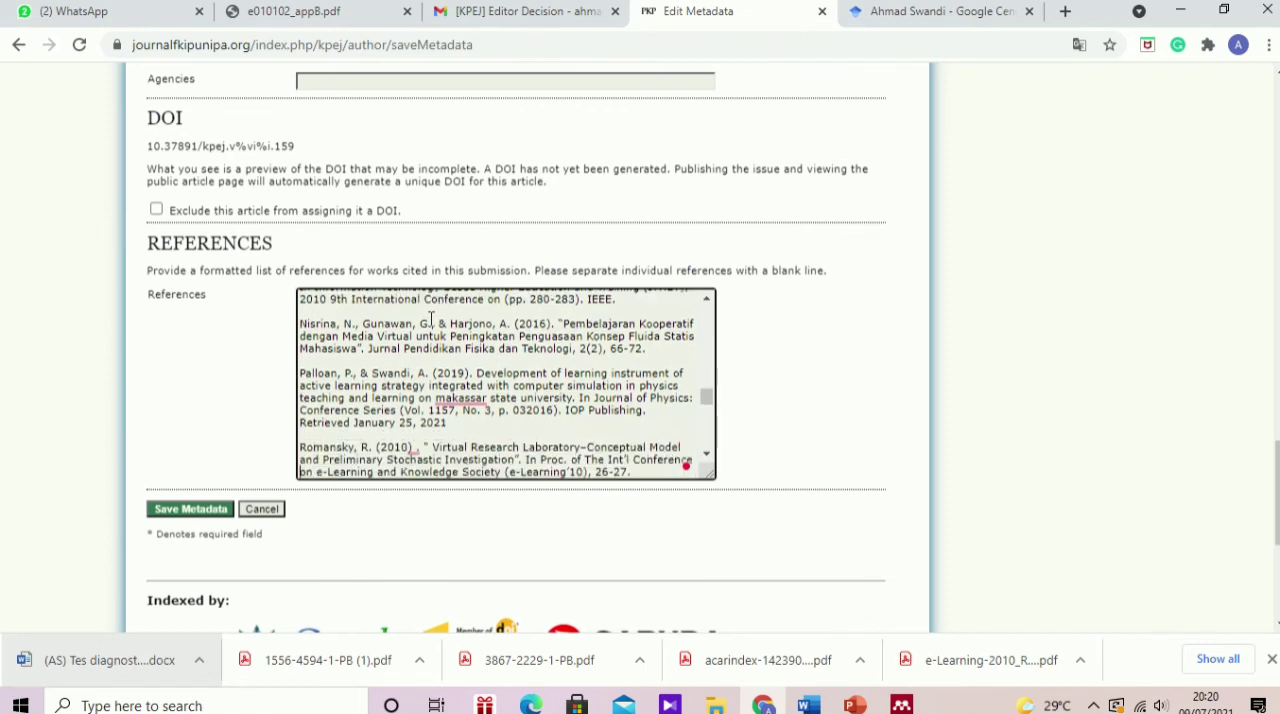
key(Return)
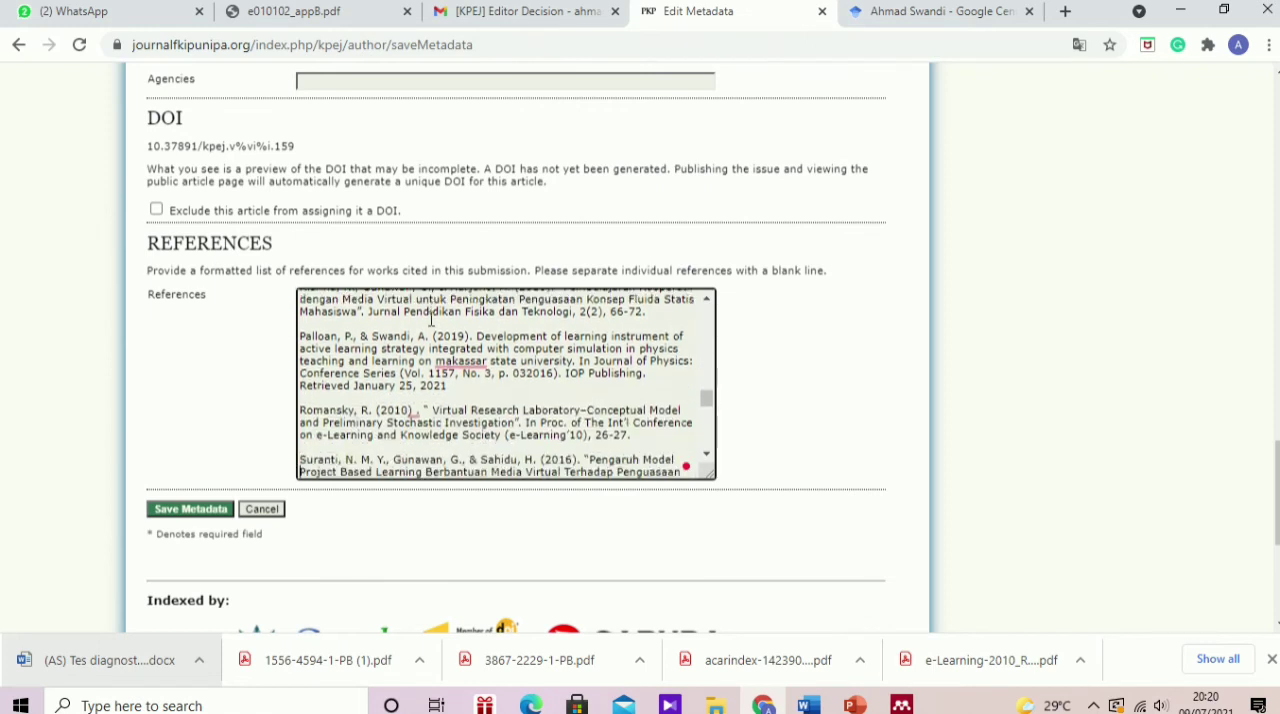
key(Down)
key(Down)
key(Down)
key(Down)
key(Return)
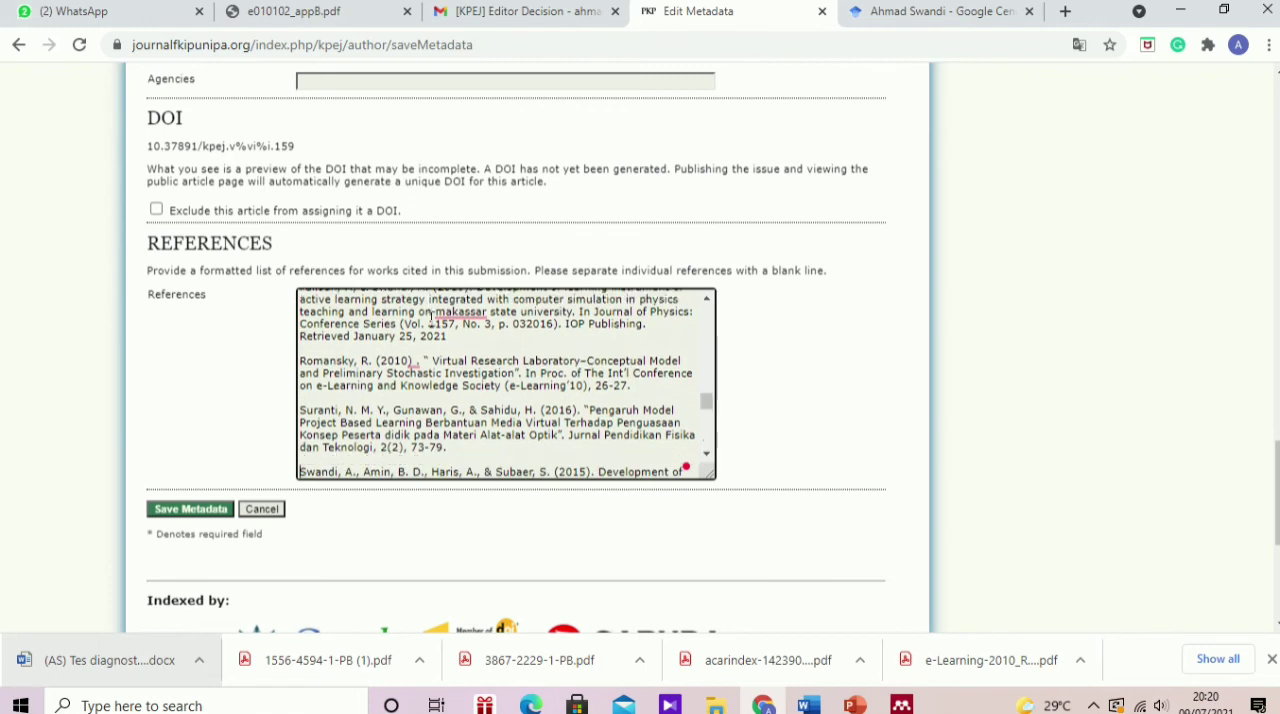
key(Down)
key(Down)
key(Down)
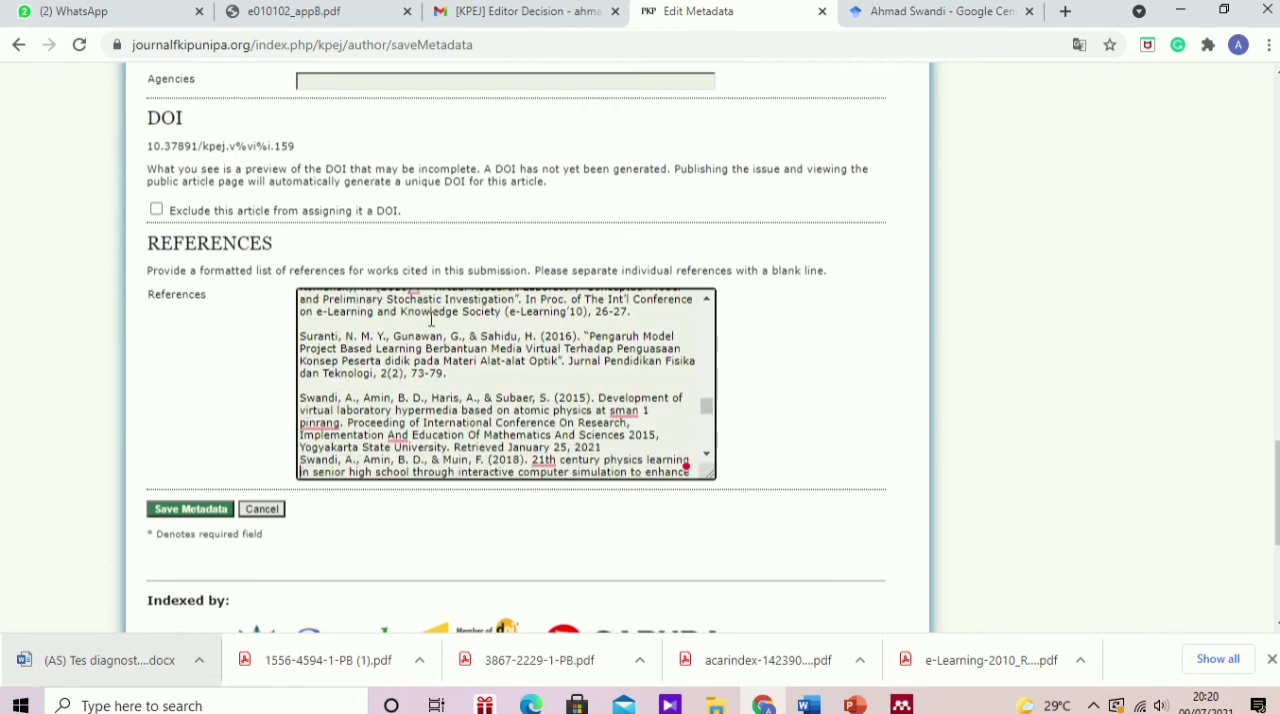
key(Return)
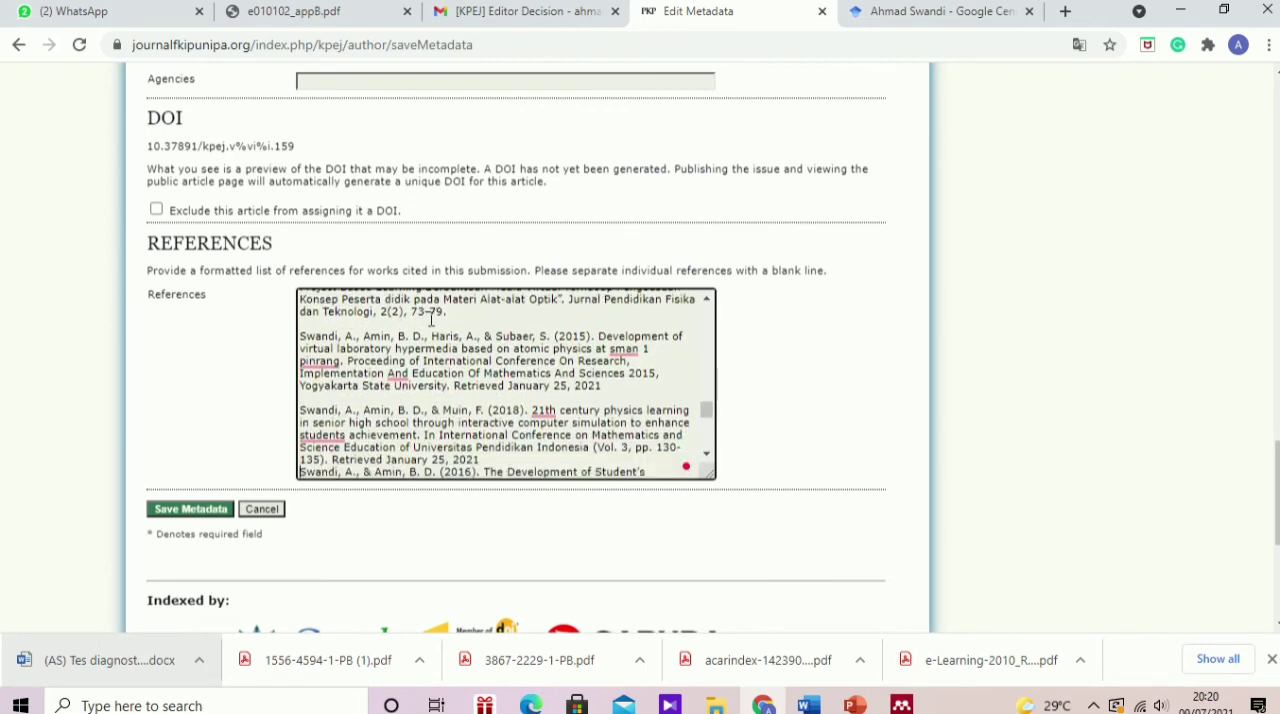
key(Down)
key(Down)
key(Down)
key(Down)
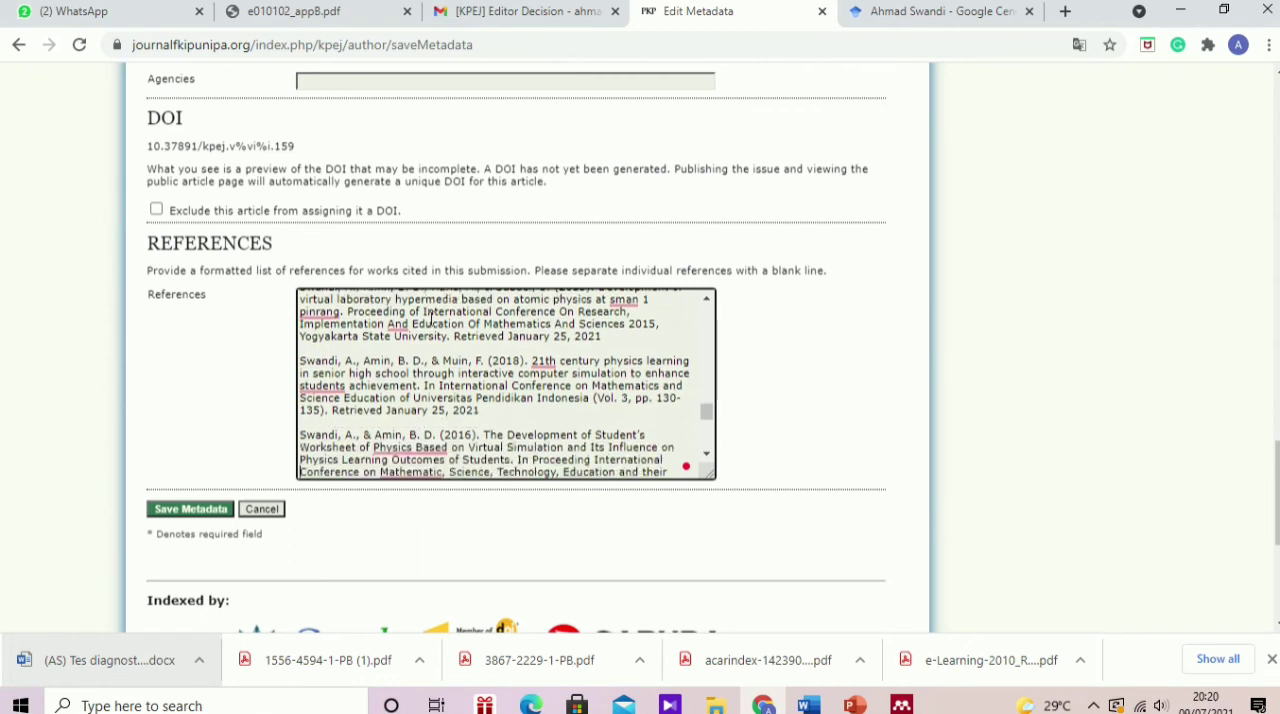
key(Down)
key(Down)
key(Down)
key(Down)
key(Down)
key(Down)
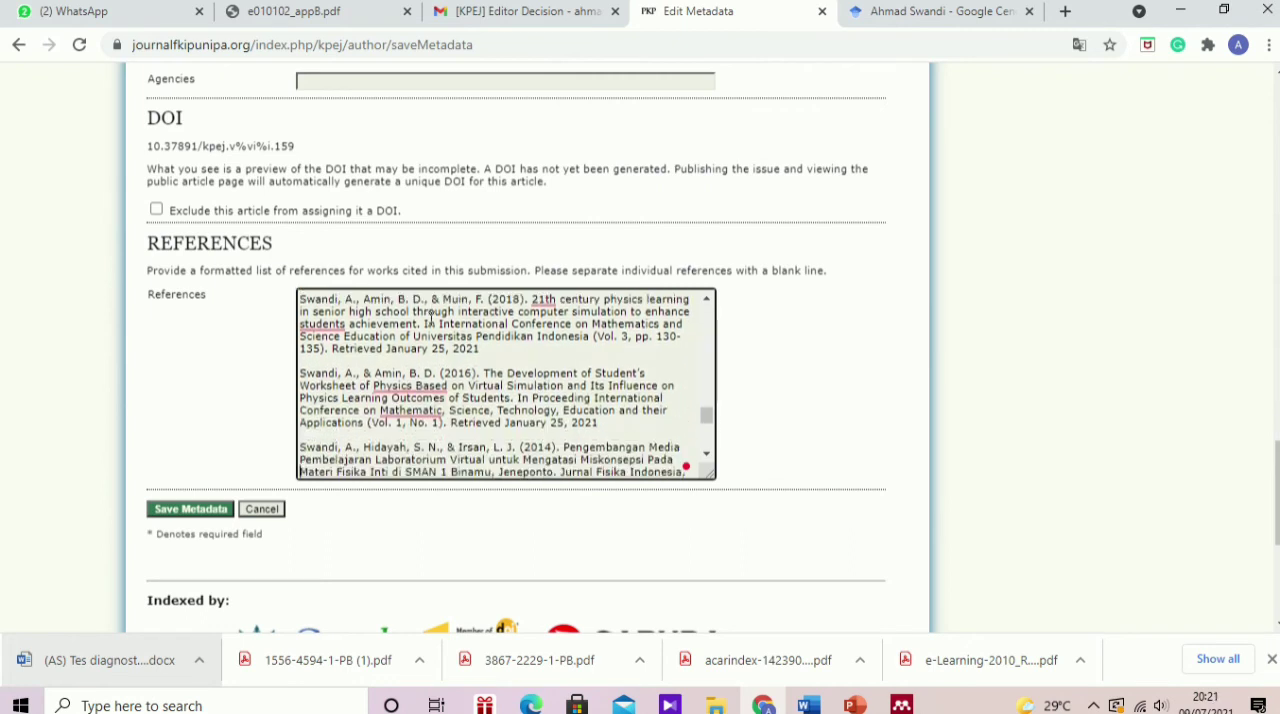
key(Down)
key(Down)
key(Down)
key(Down)
key(Down)
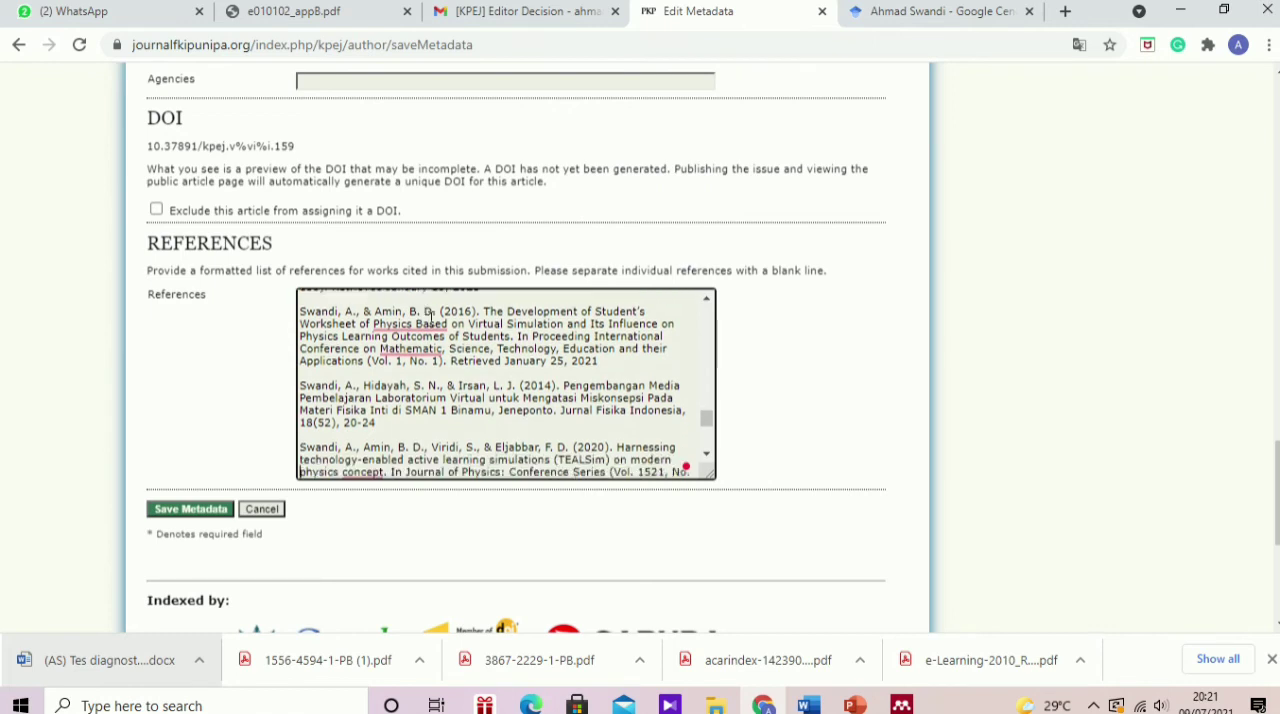
key(Down)
key(Down)
key(Down)
key(Down)
key(Down)
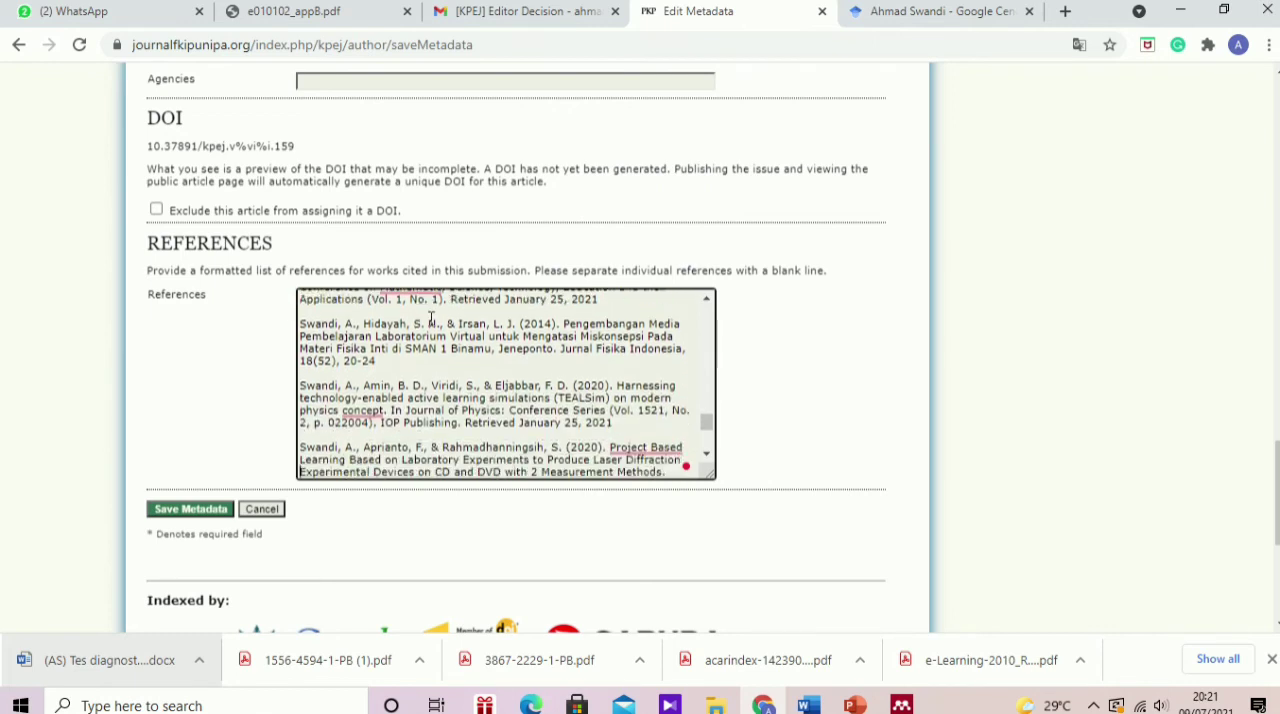
key(Down)
key(Down)
key(Down)
key(Down)
key(Down)
key(Down)
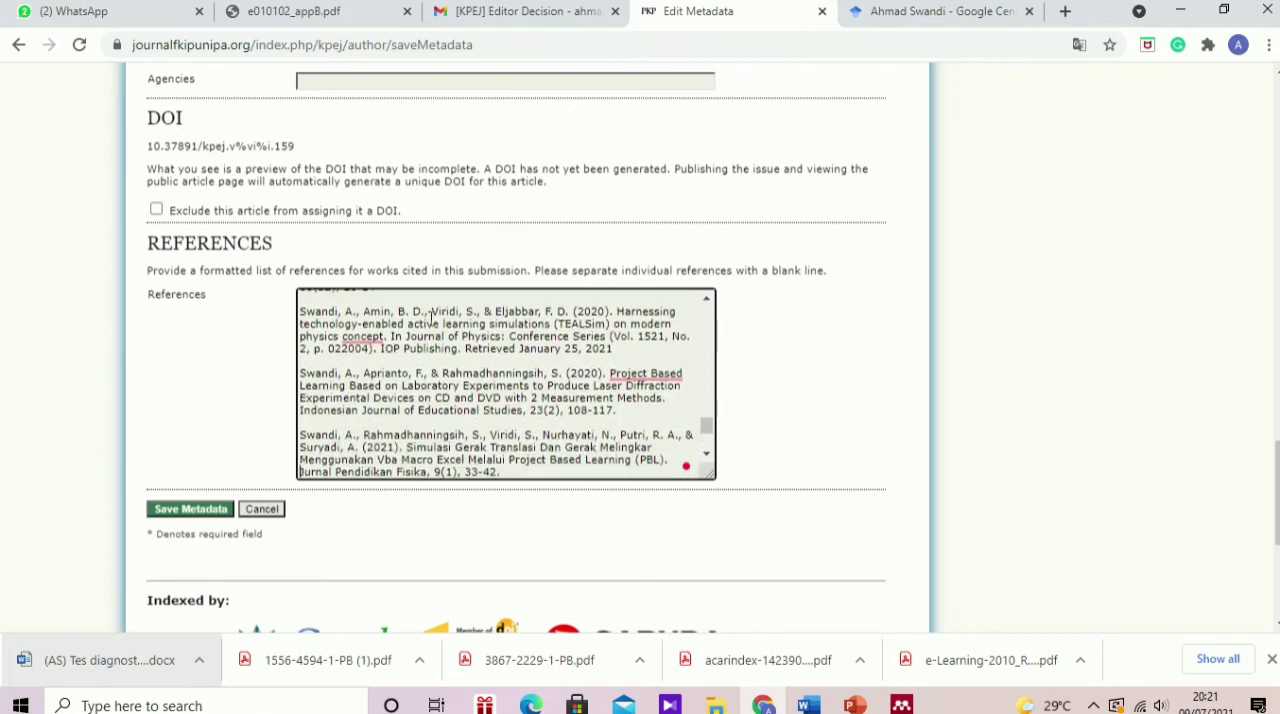
key(Return)
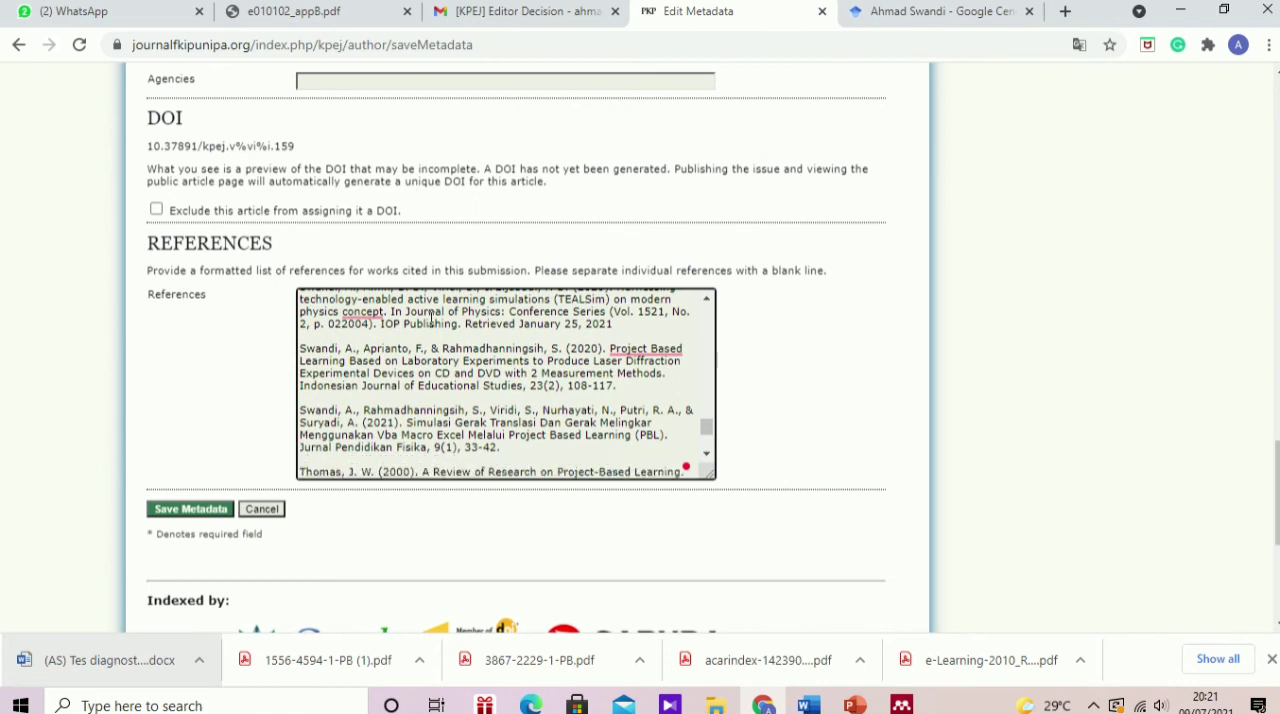
key(Down)
key(Down)
key(Down)
key(Down)
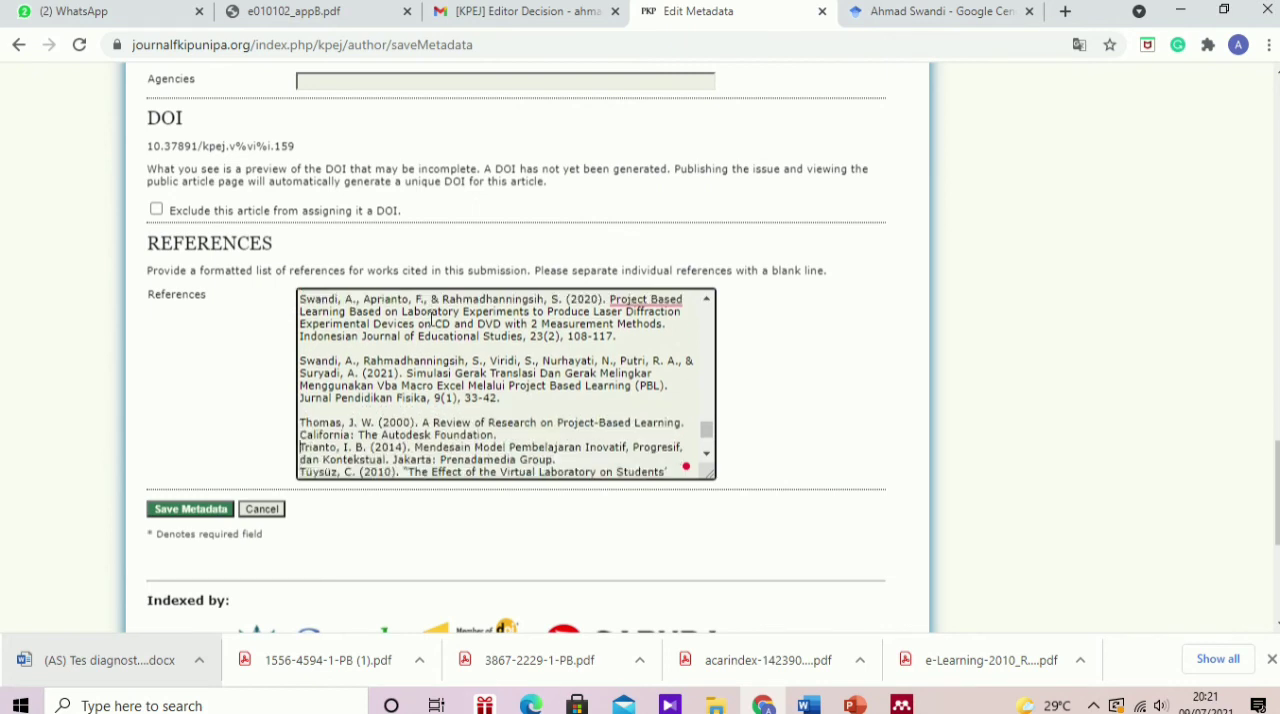
key(Return)
key(Down)
key(Down)
key(Down)
key(Down)
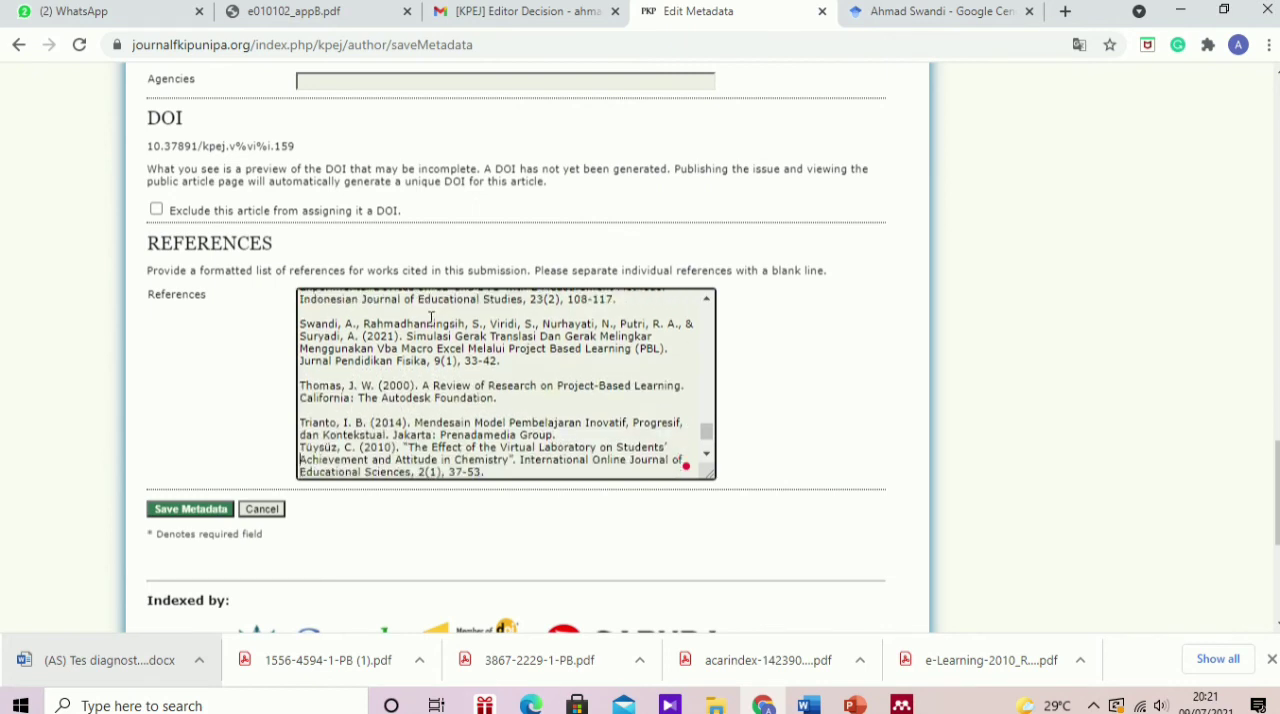
key(Return)
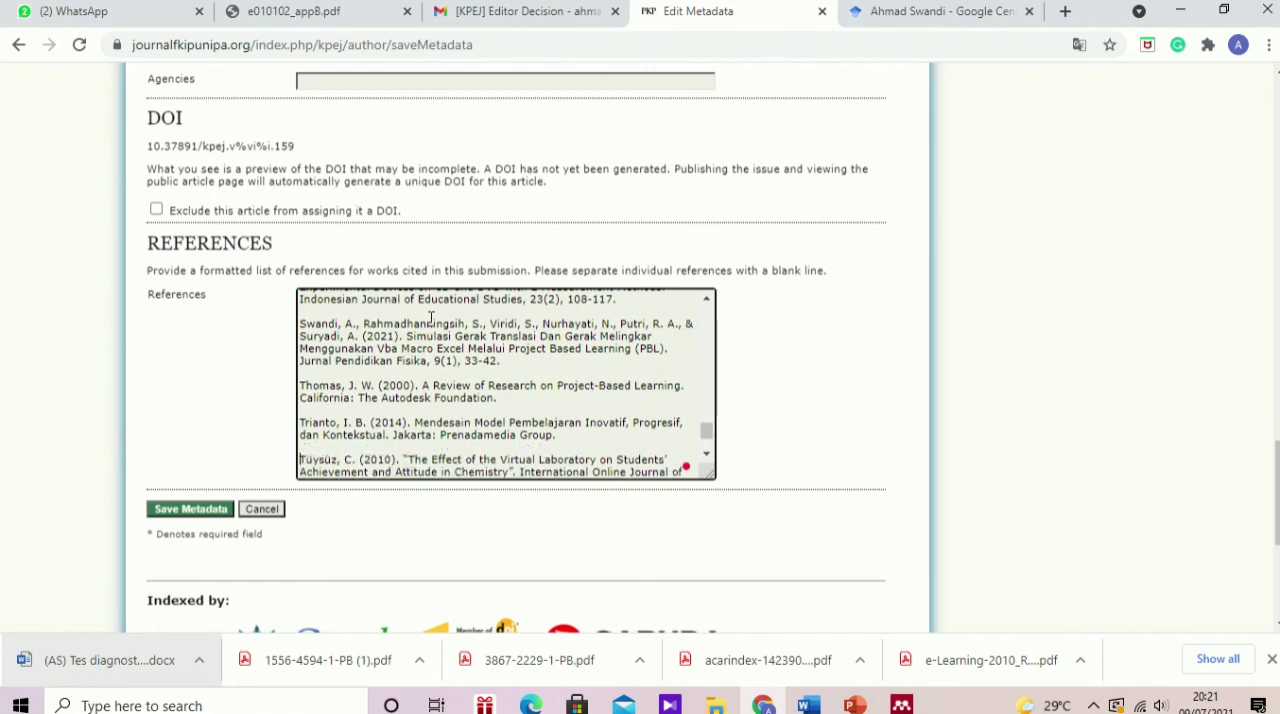
key(Down)
key(Down)
key(Down)
key(Return)
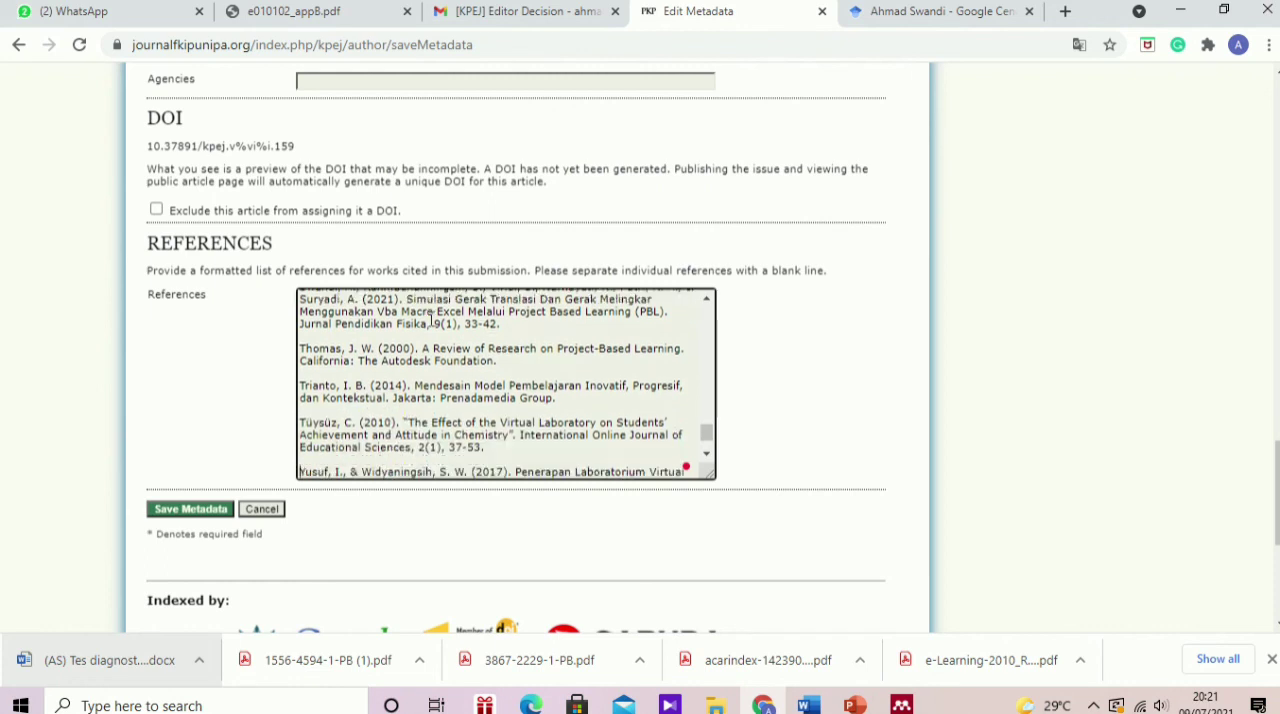
key(Down)
key(Down)
key(Down)
key(Down)
key(Down)
key(Return)
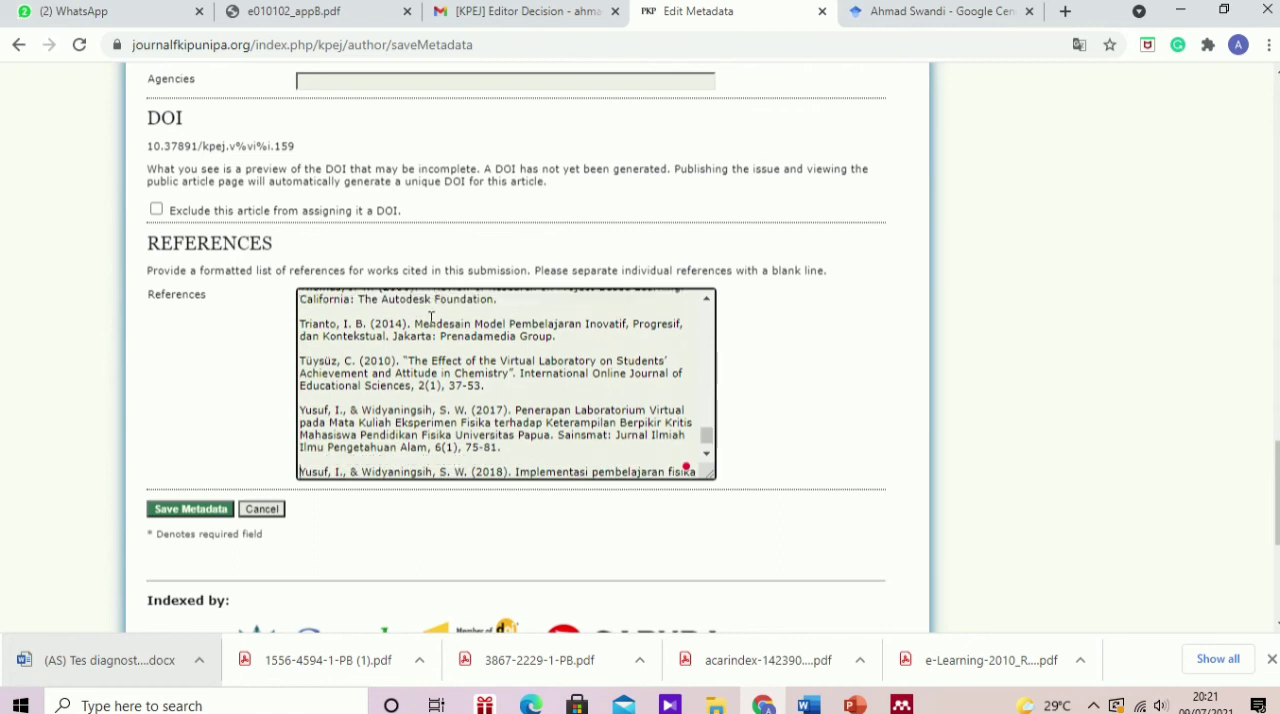
key(Down)
key(Down)
key(Down)
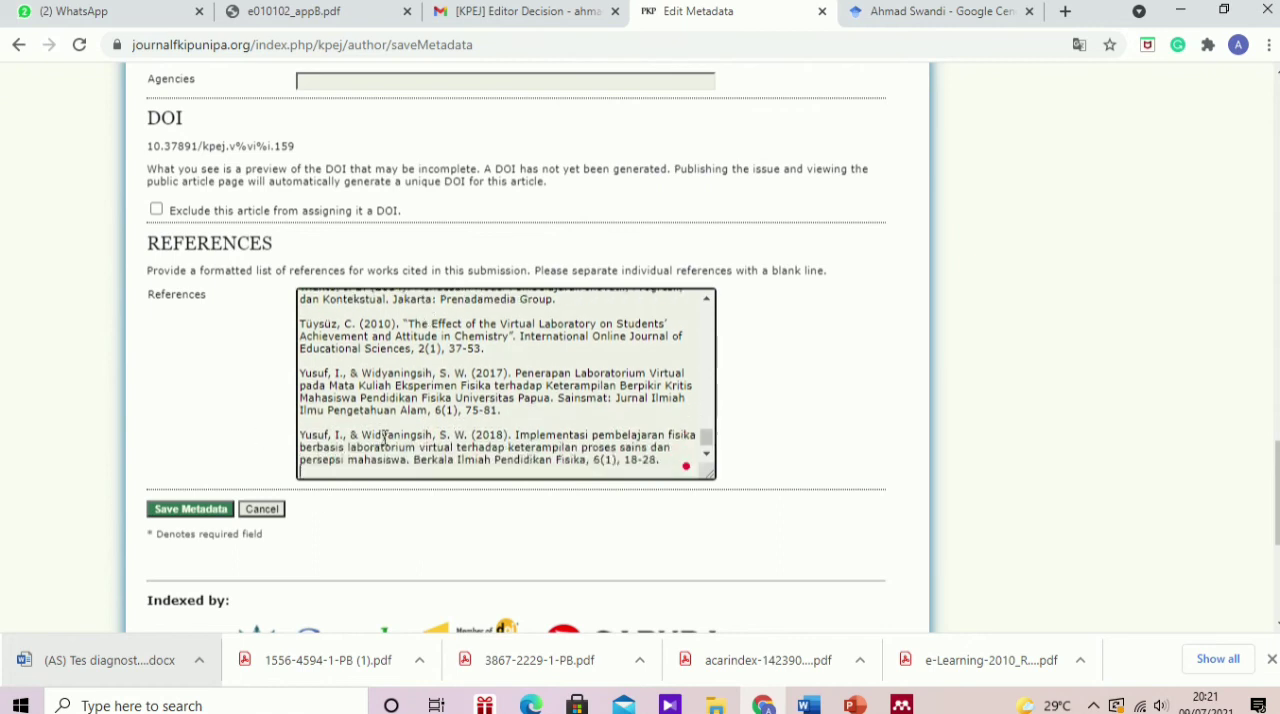
click(191, 509)
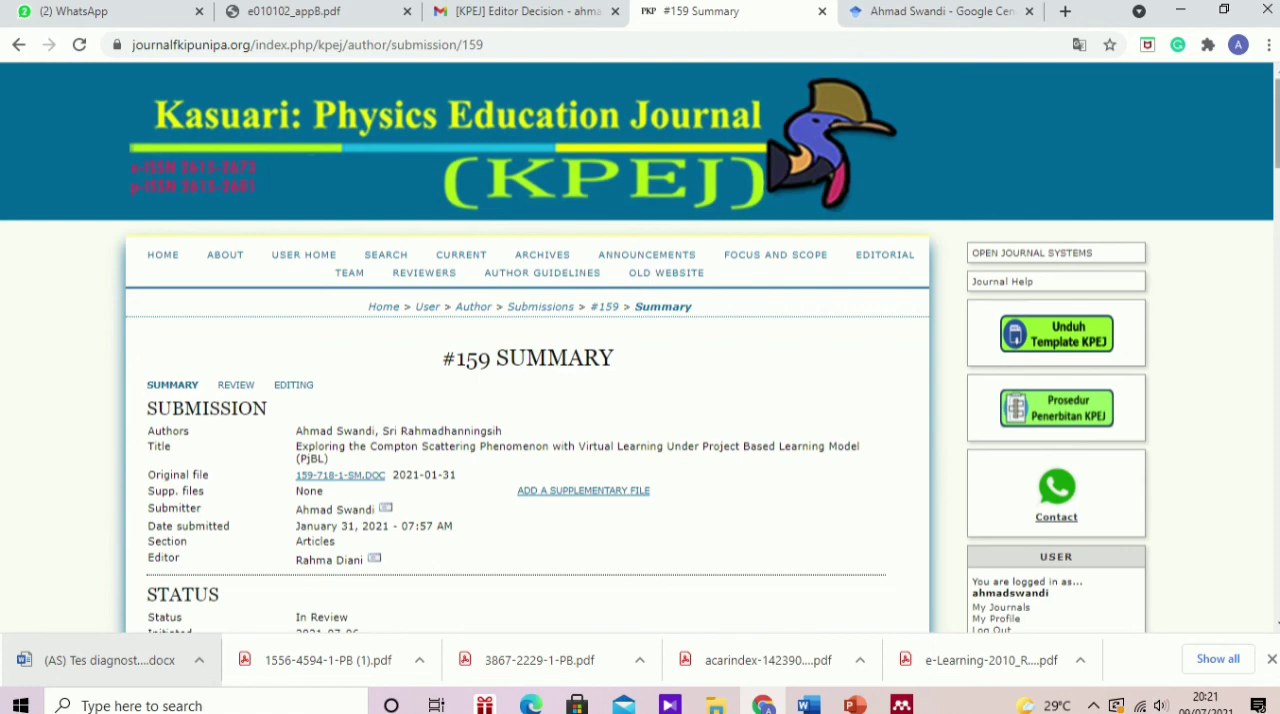
Step: Look through the #159 summary page, checking the saved authors, abstract, indexing and full reference list
scroll(640, 350, down, 3)
scroll(640, 350, down, 5)
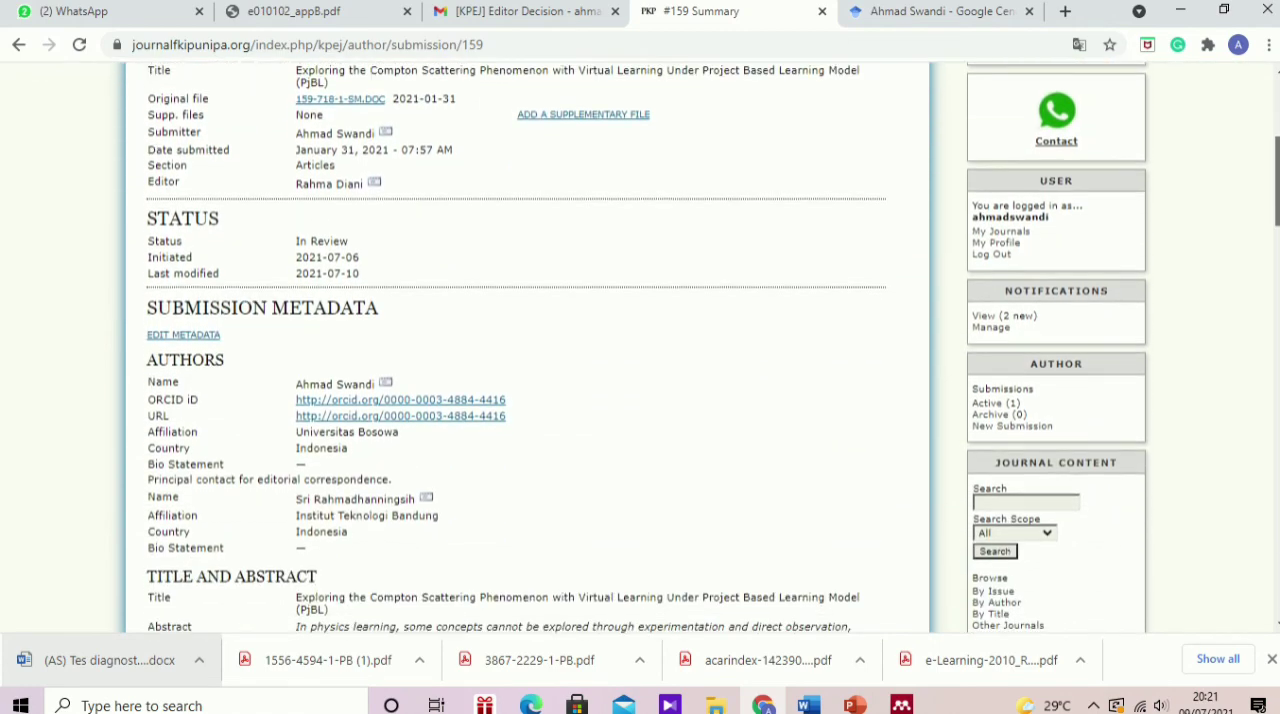
scroll(640, 350, down, 5)
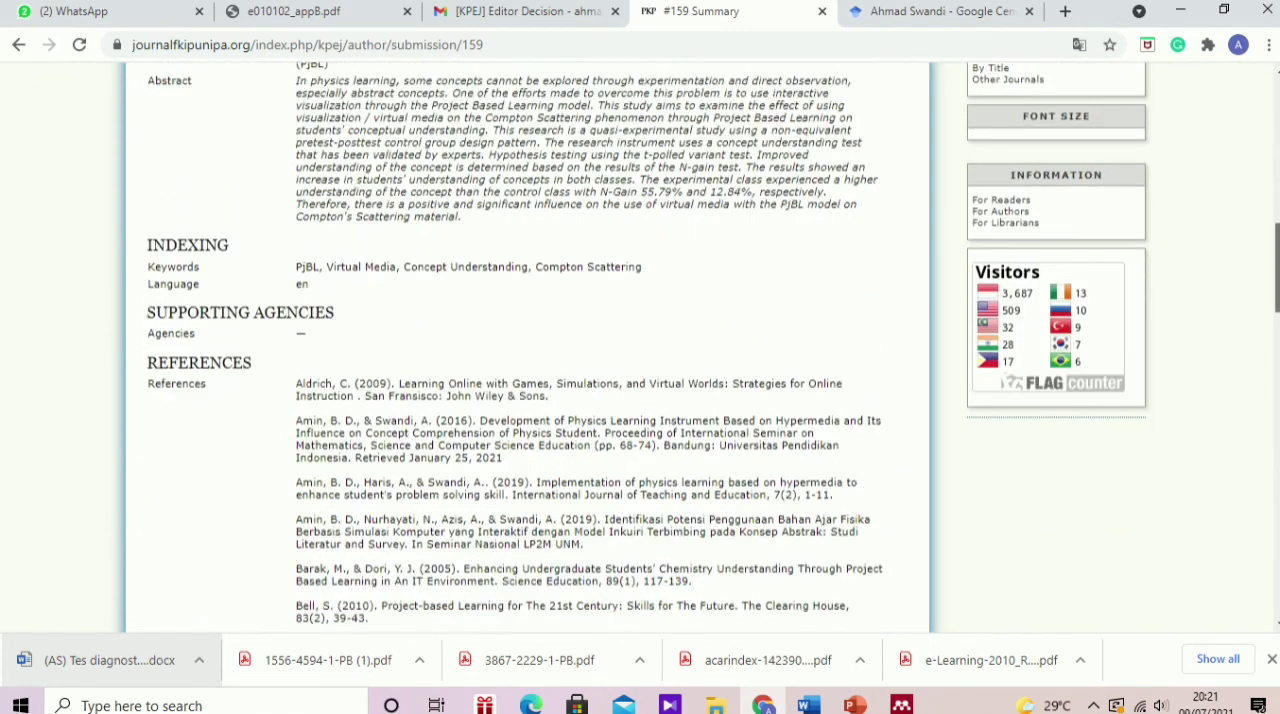
scroll(640, 350, down, 5)
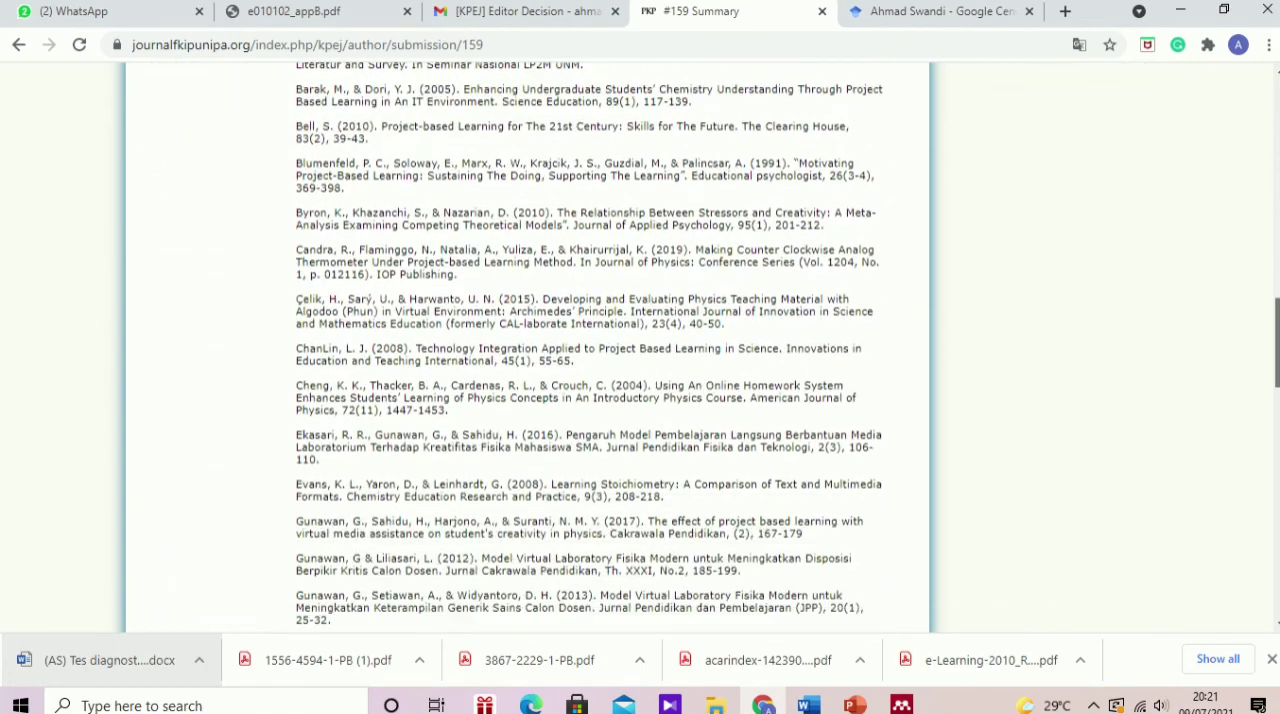
scroll(640, 350, down, 10)
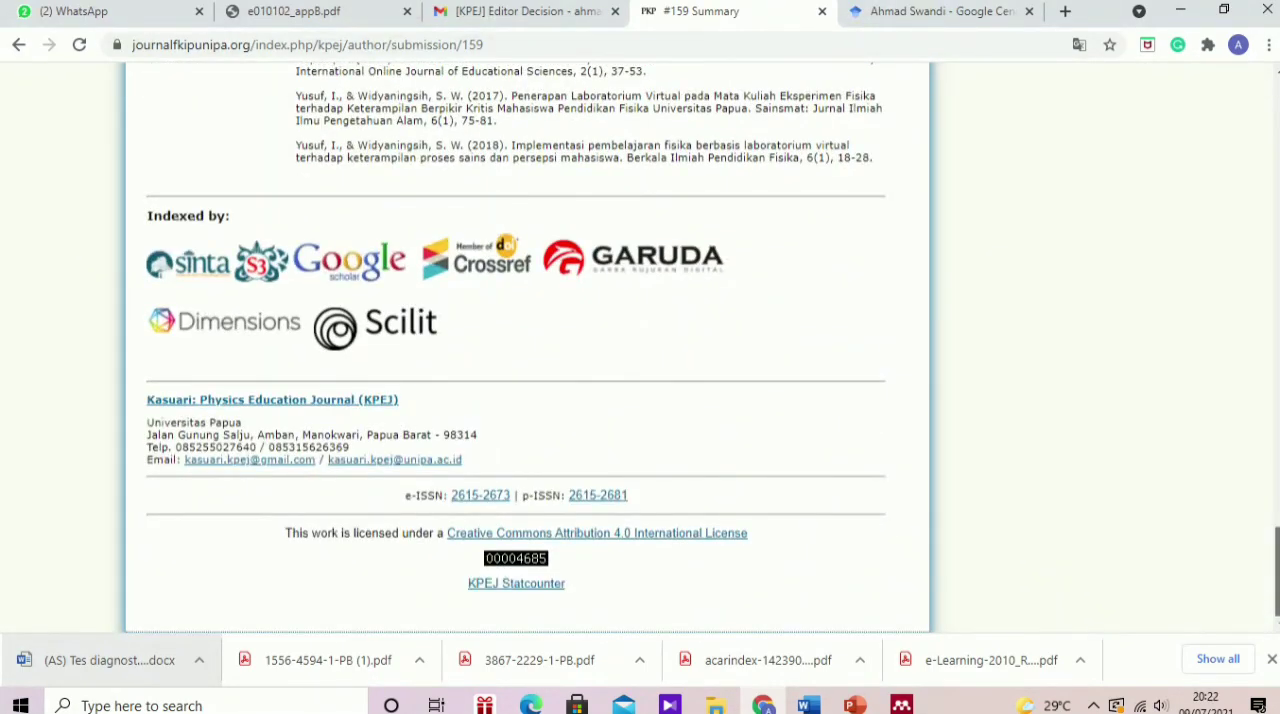
scroll(640, 350, up, 20)
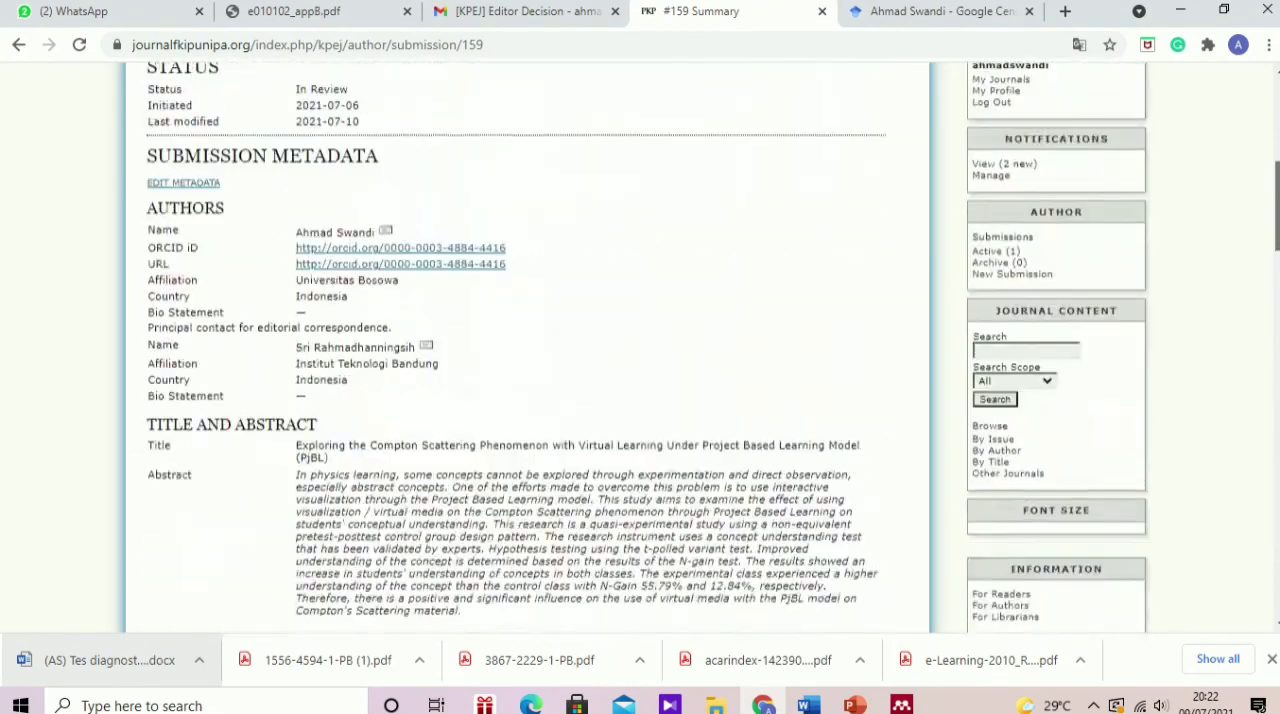
scroll(640, 350, up, 5)
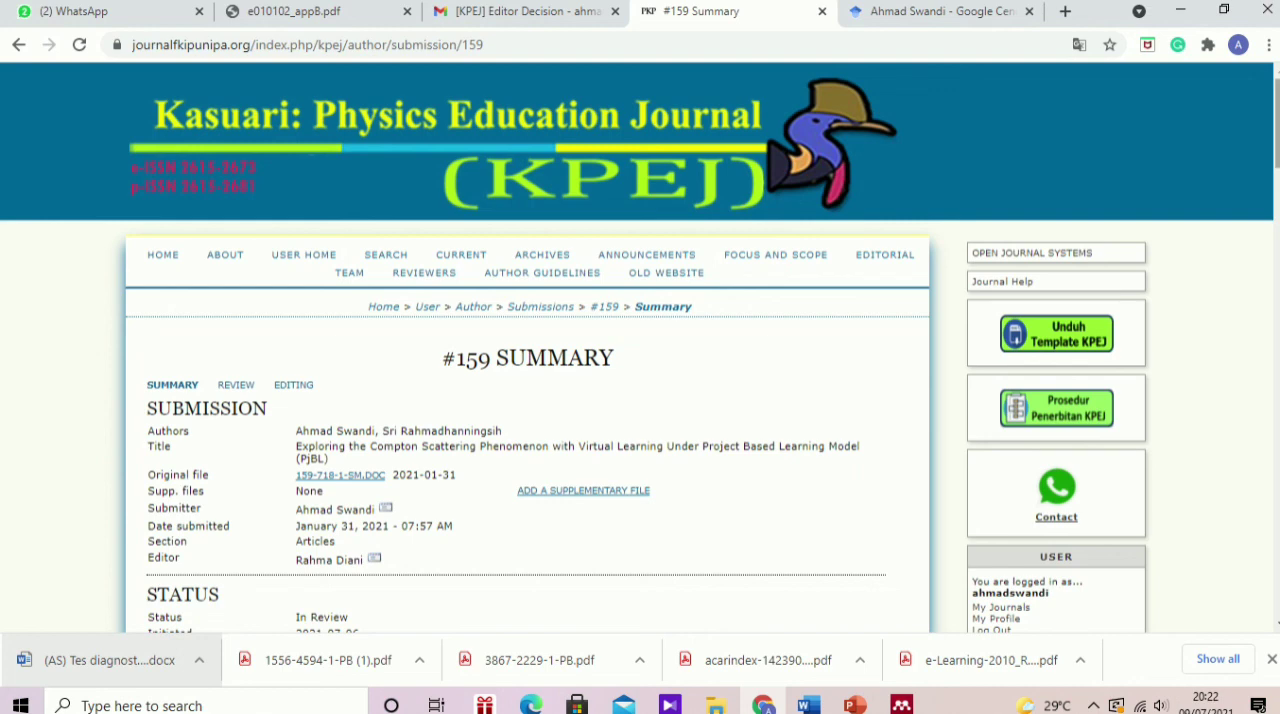
mouse_move(669, 8)
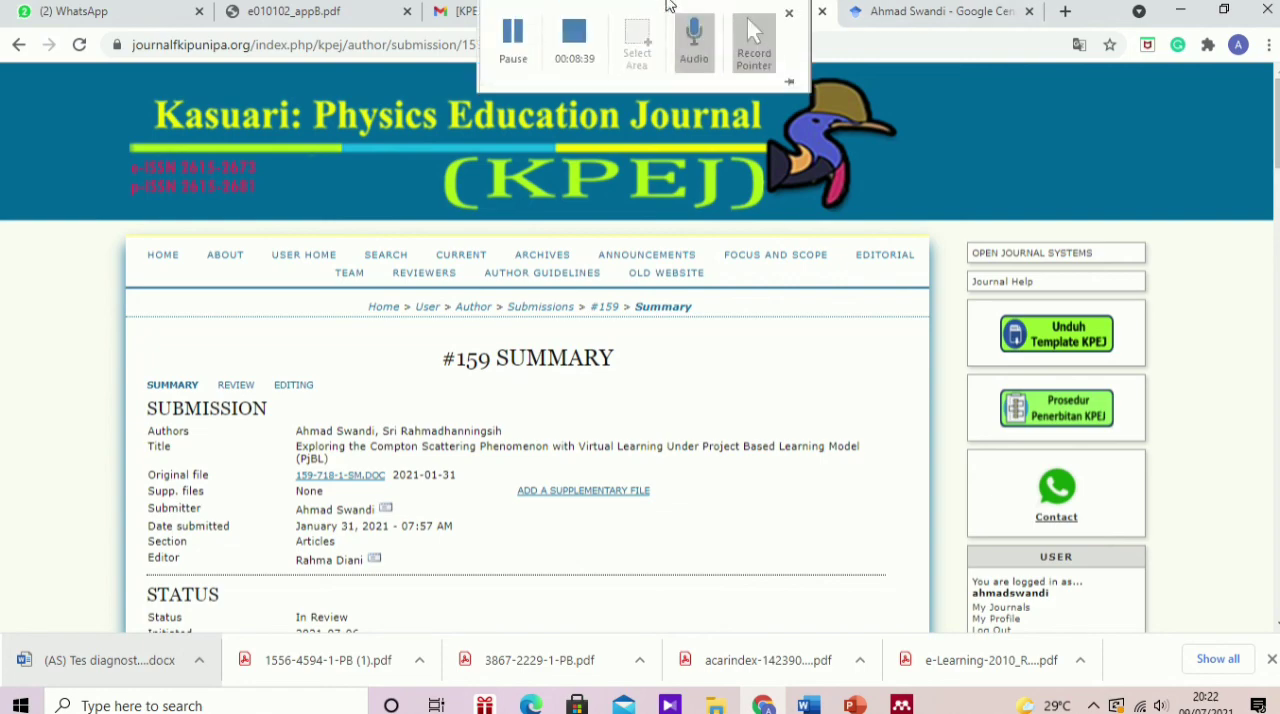